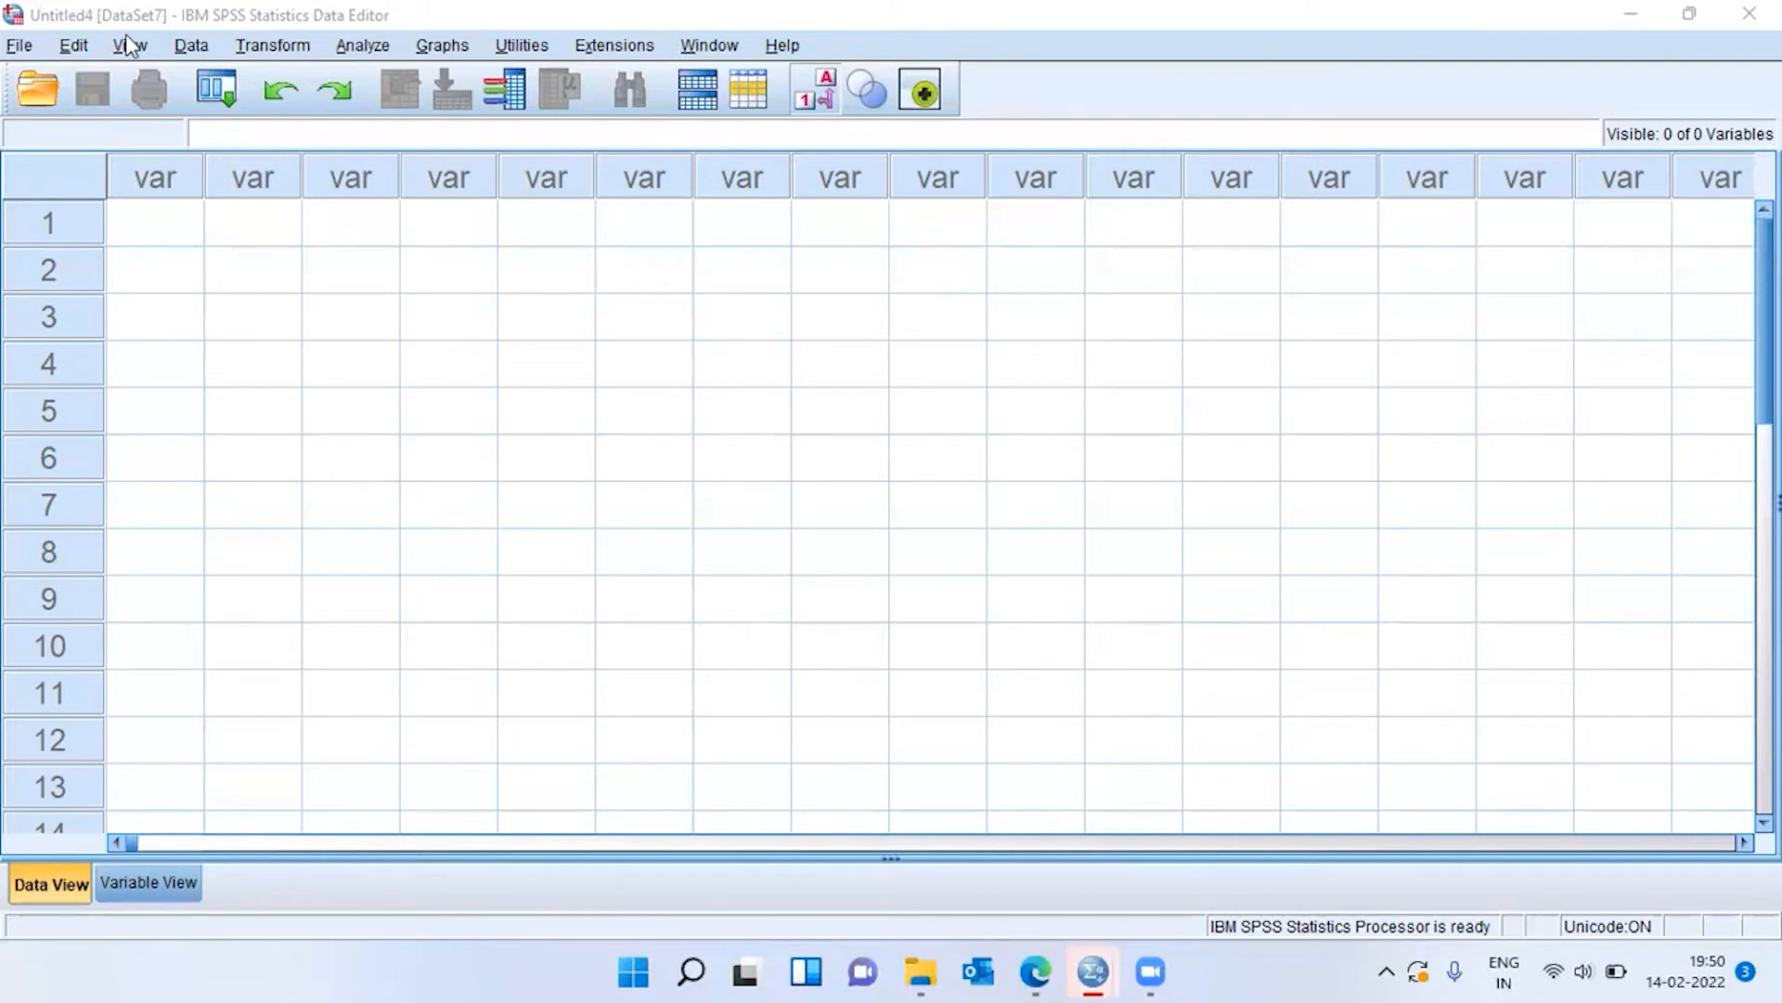
Open the sample data file dietstudy.sav from the English folder.
click(20, 49)
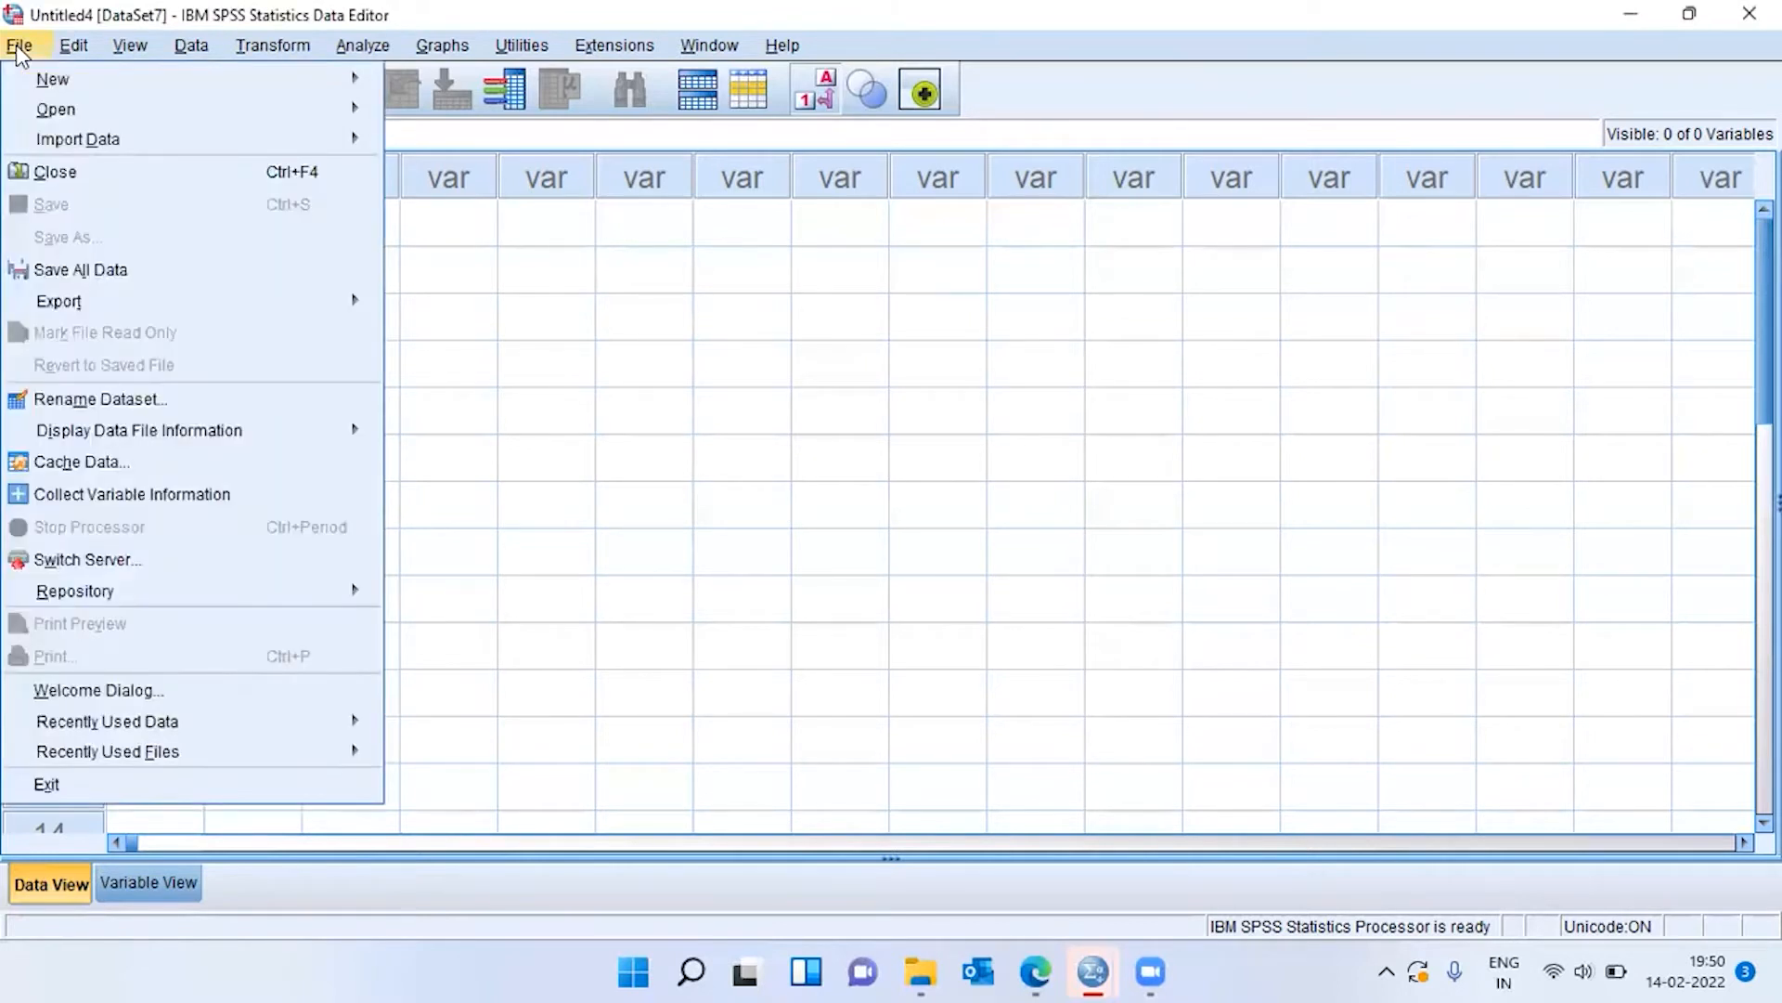
mouse_move(190, 120)
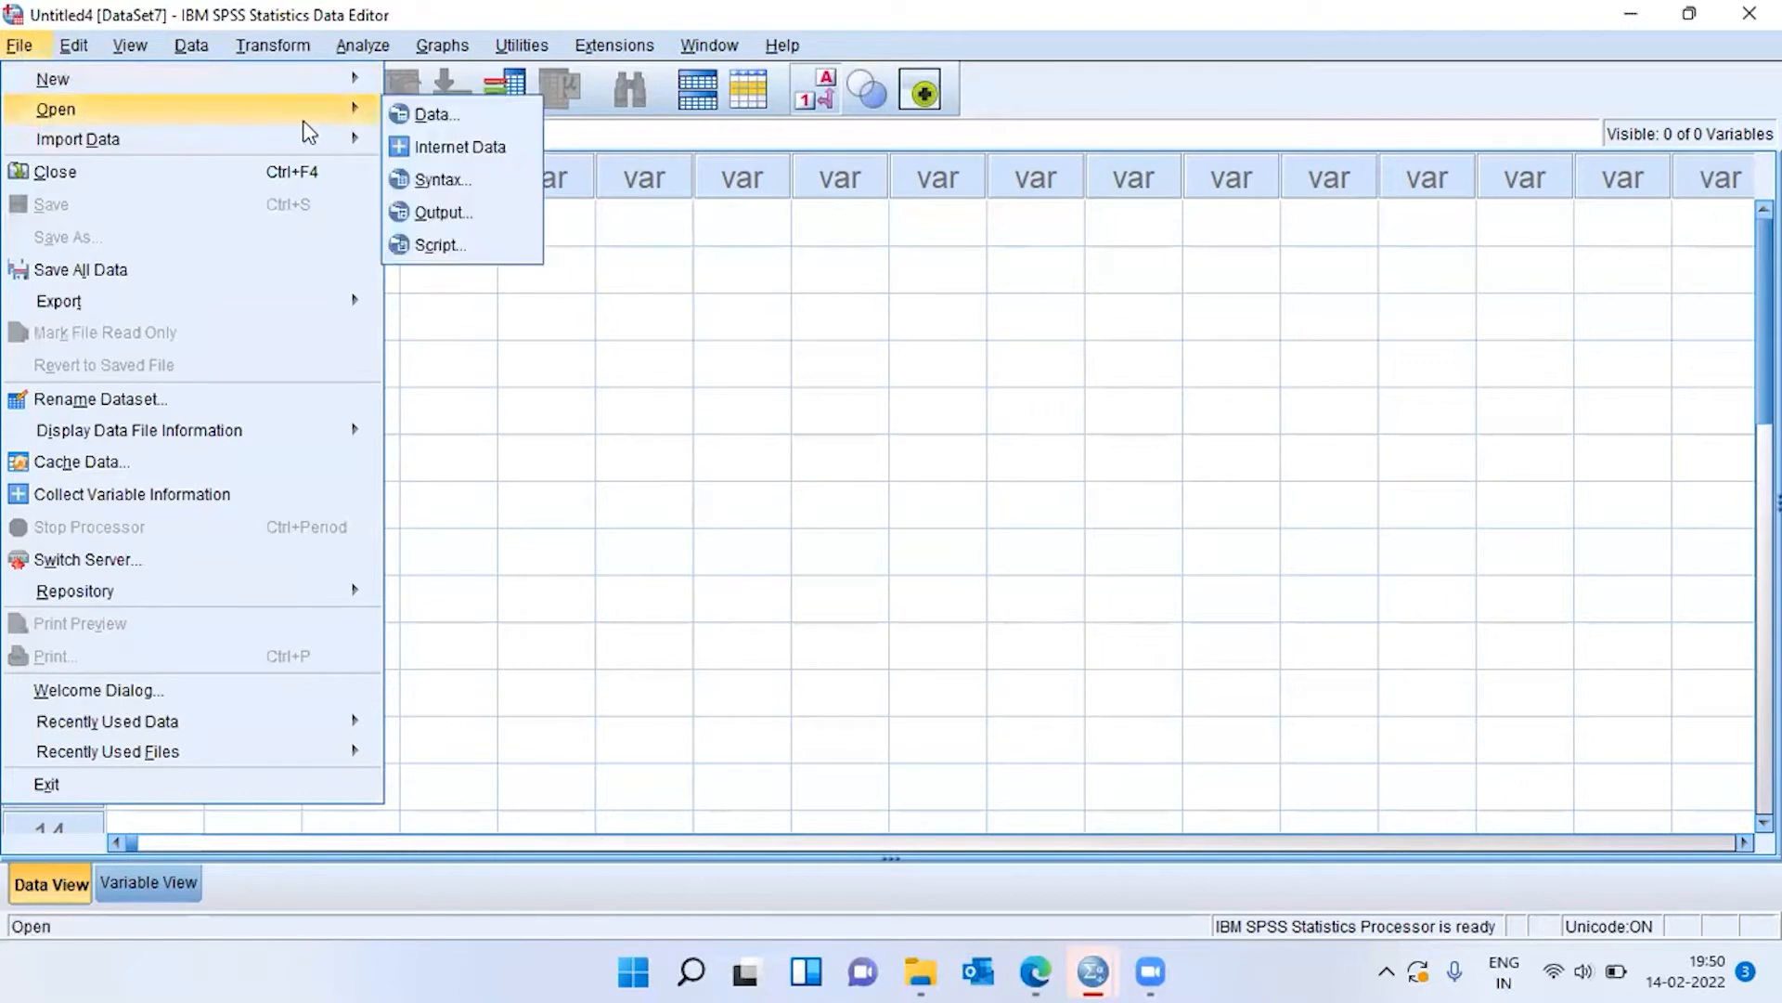
click(432, 117)
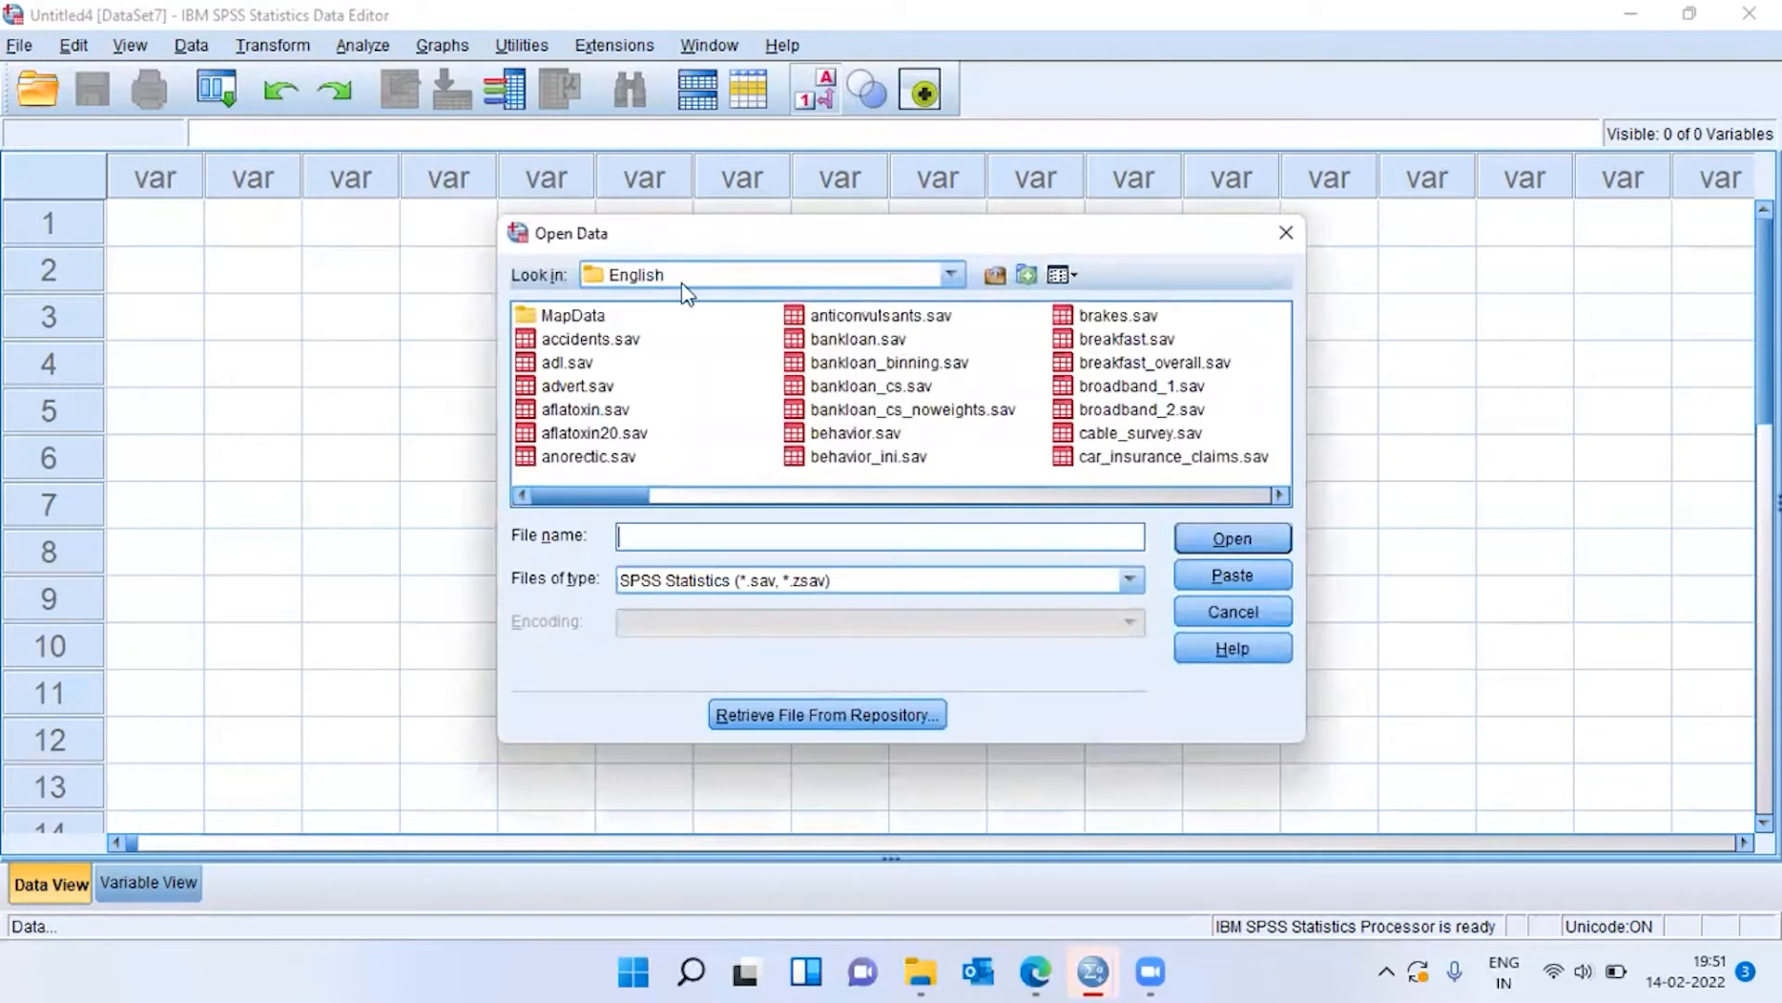
click(594, 386)
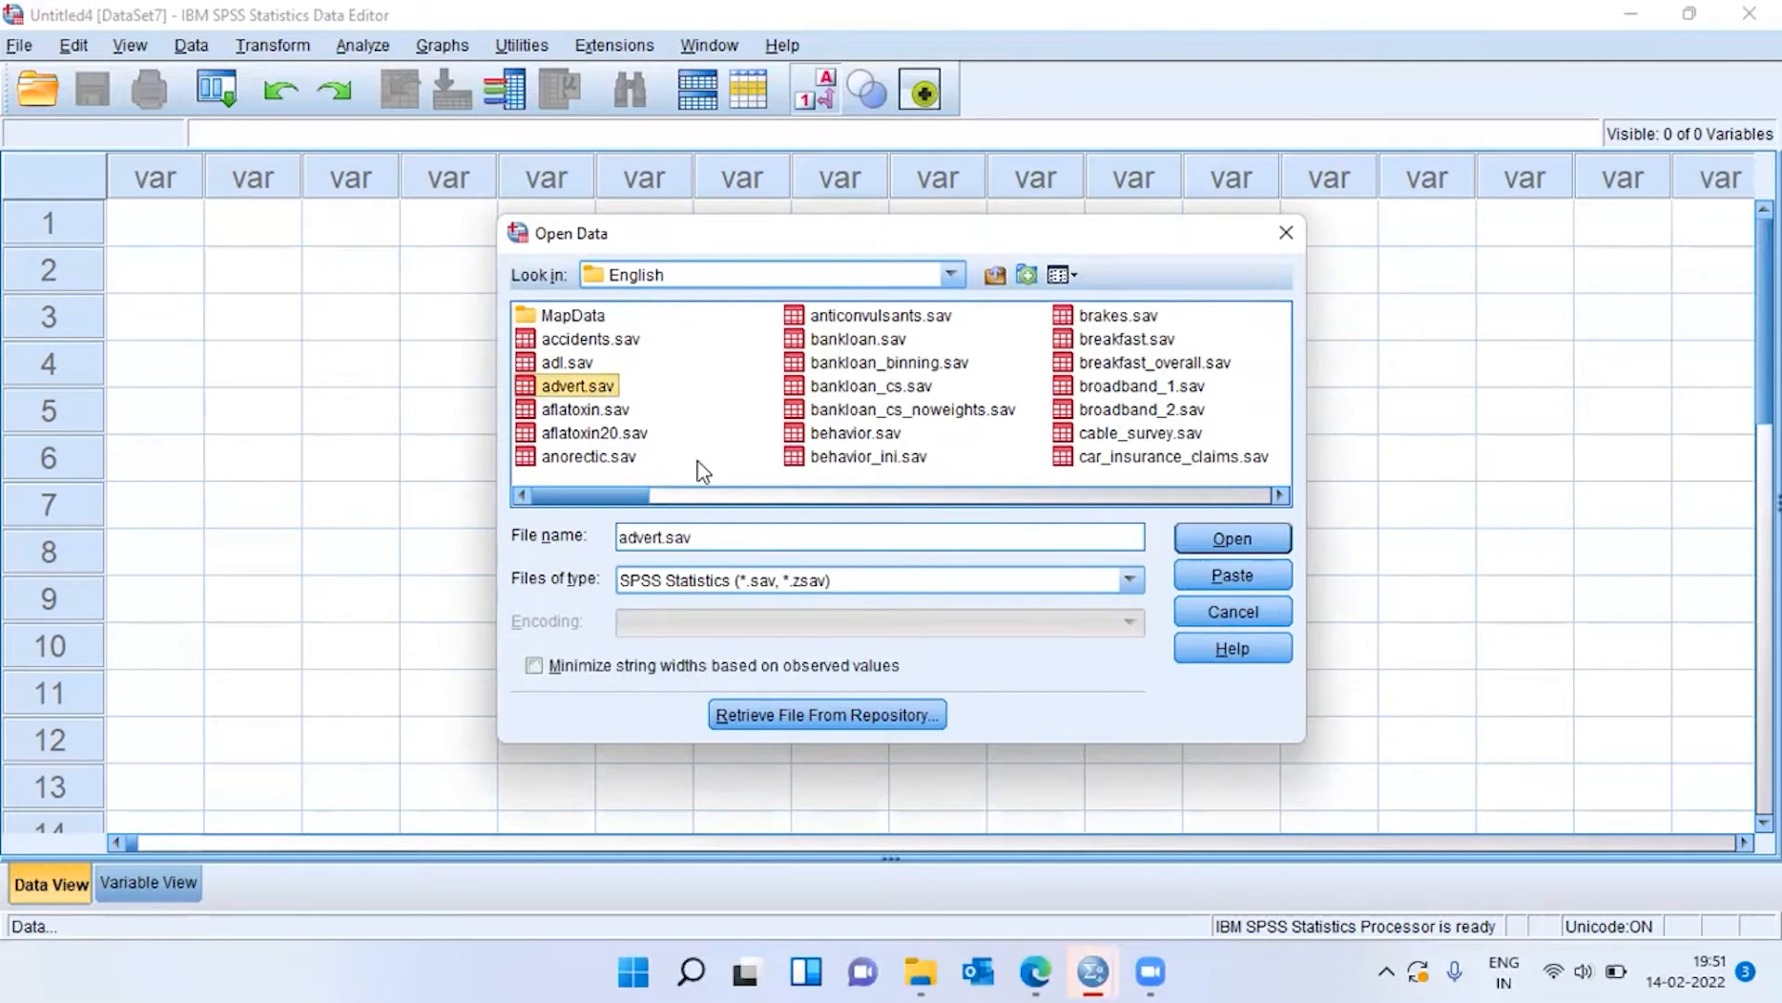
key(d)
key(d)
key(d)
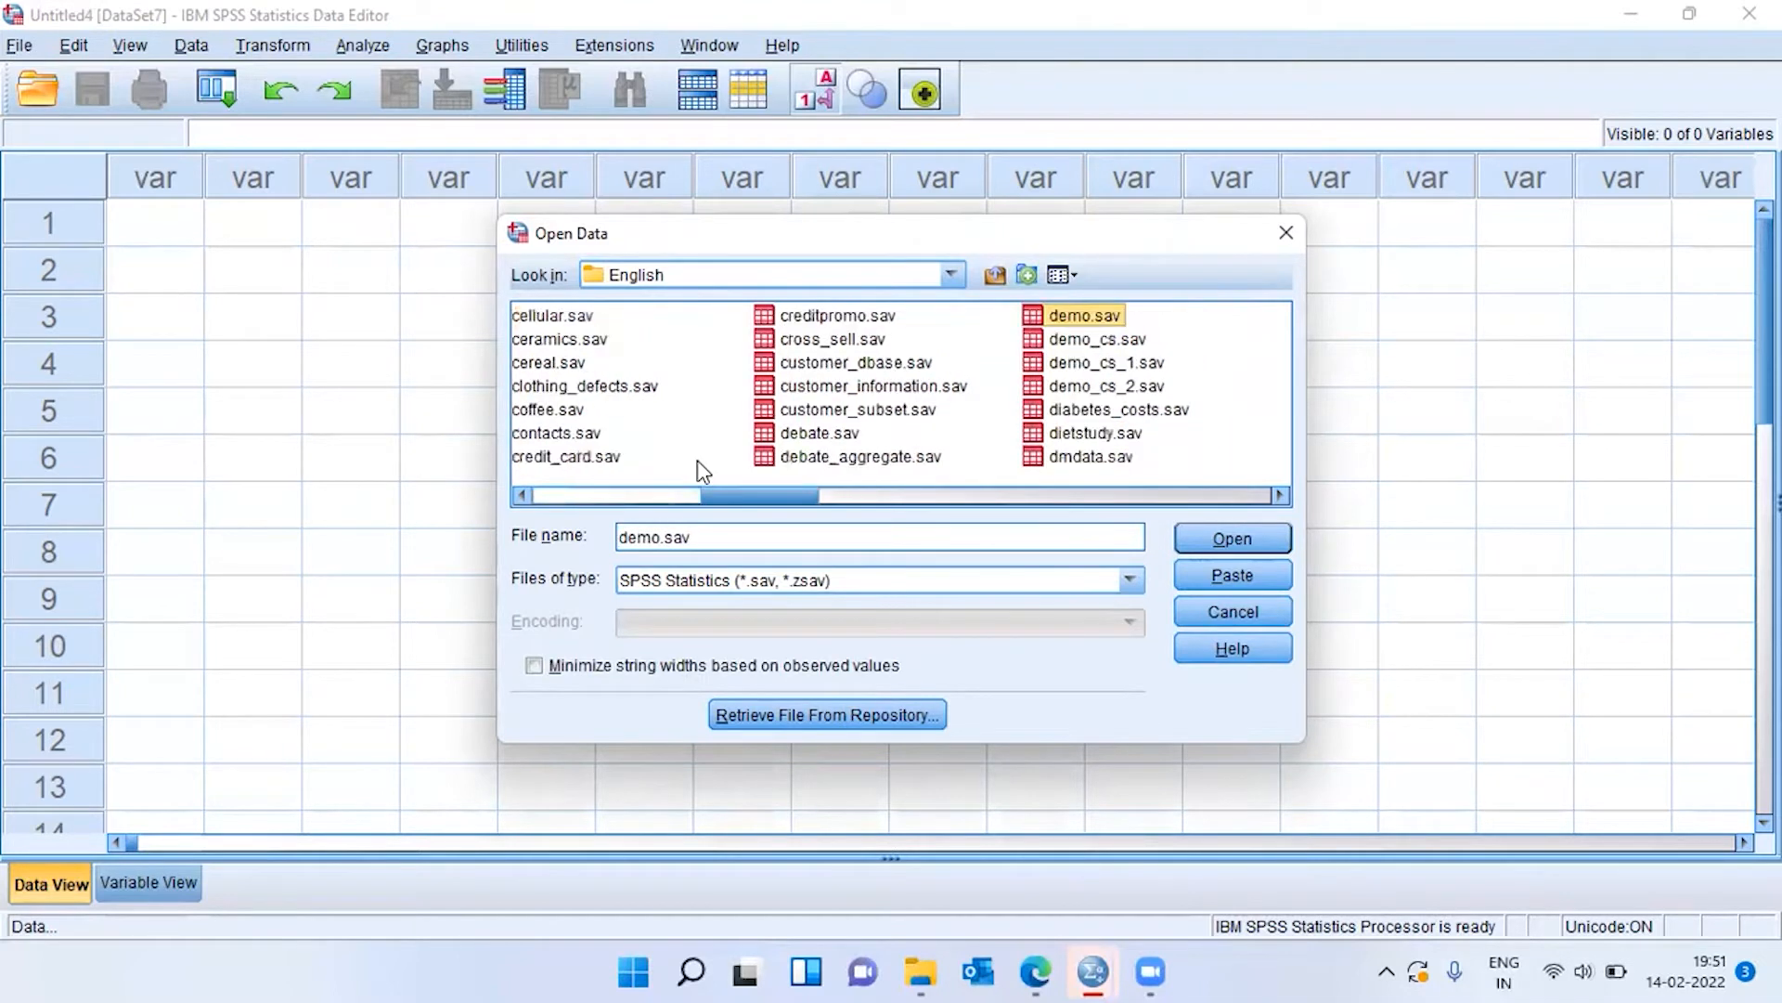
key(d)
key(d)
key(d)
key(d)
key(d)
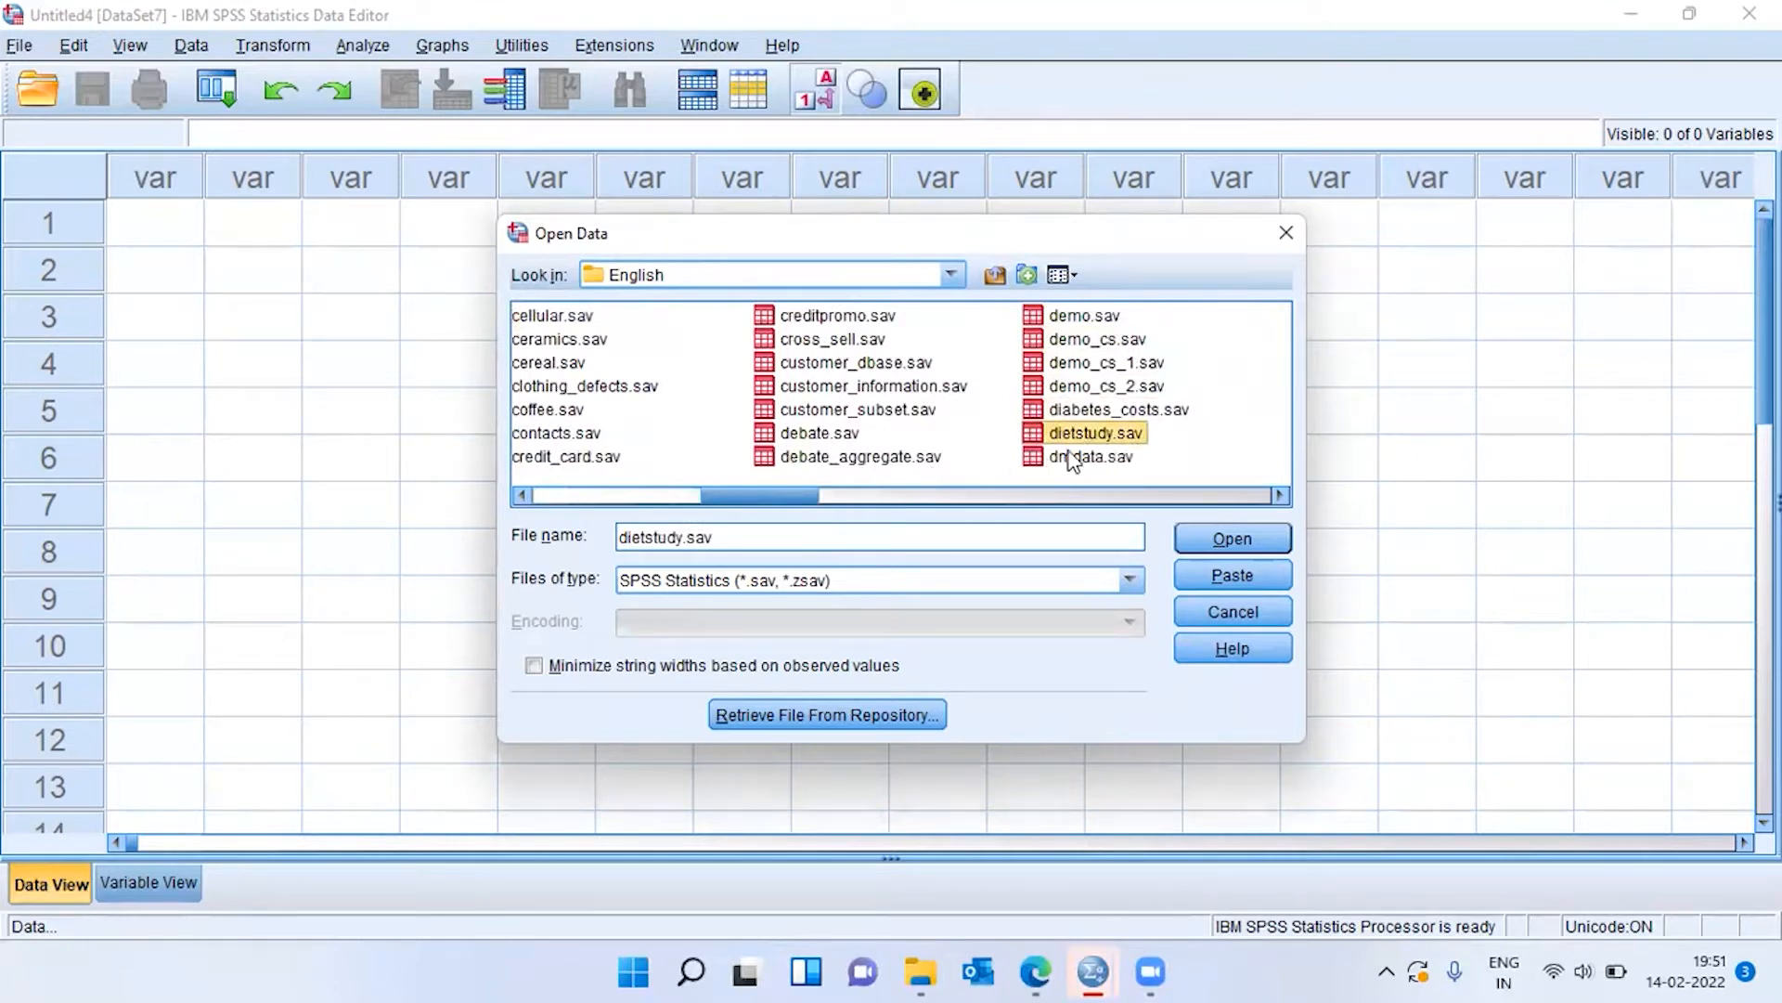
click(1253, 536)
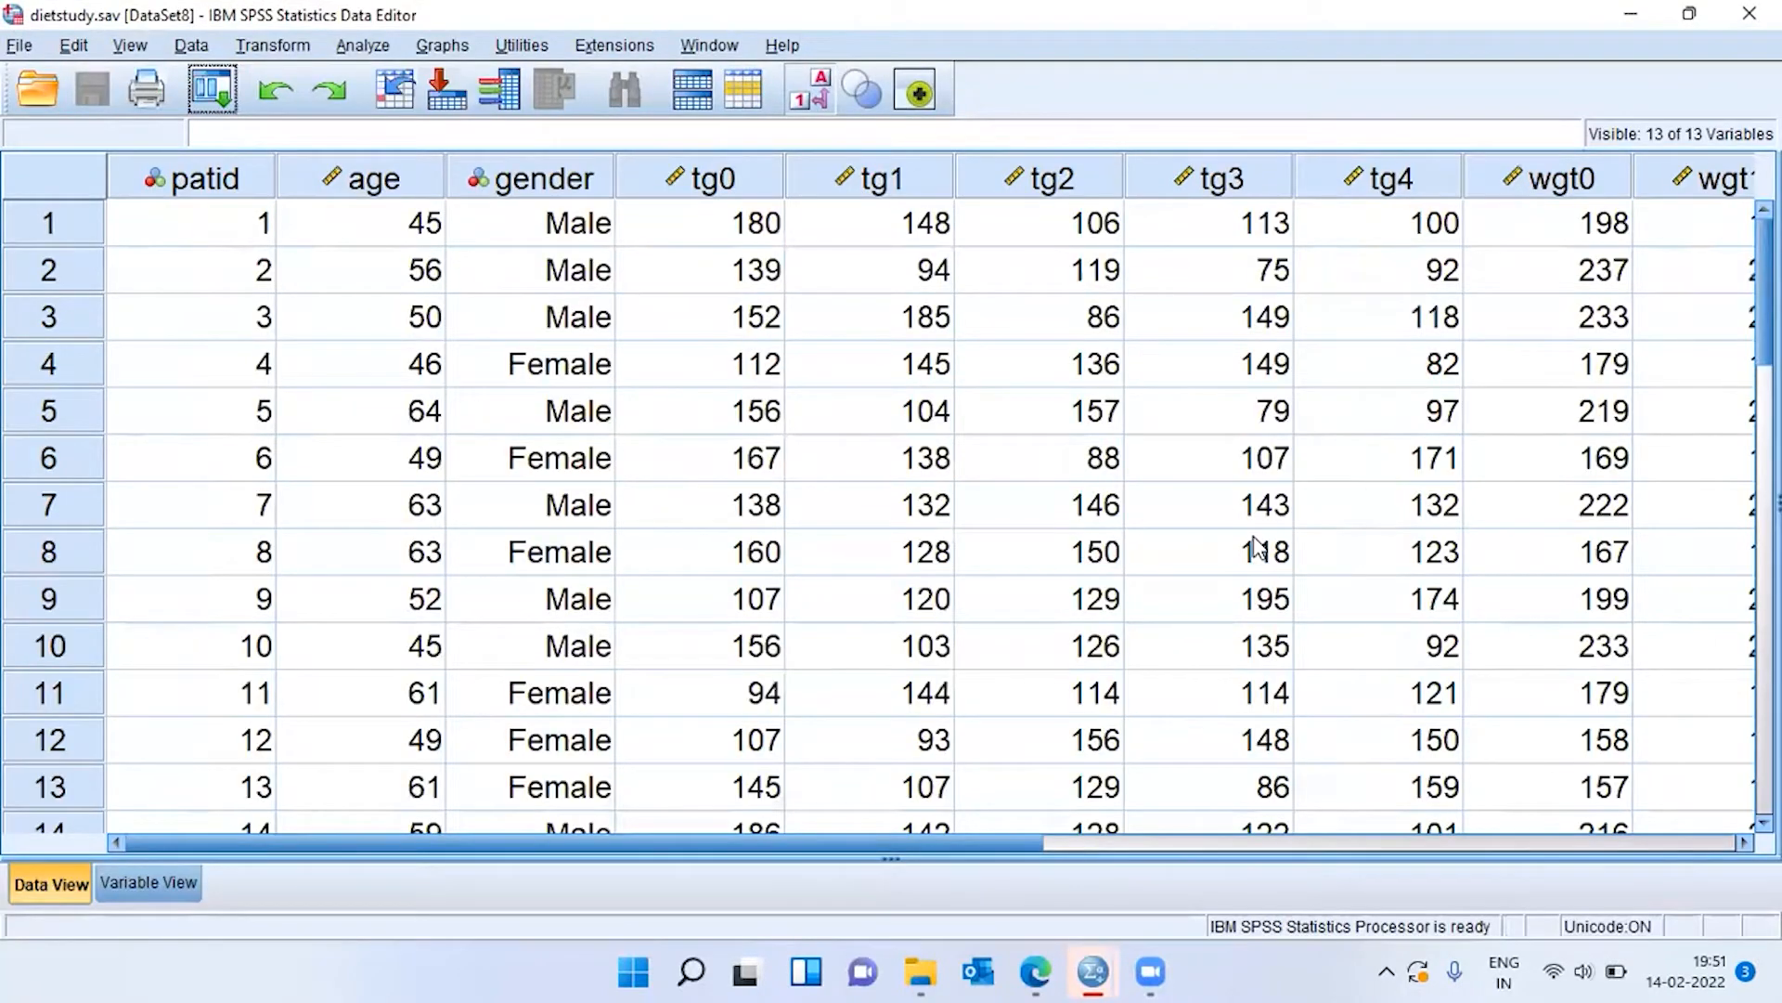
Examine the patient ID, age, gender and baseline triglyceride (tg0) columns, checking how far the cases extend.
click(229, 239)
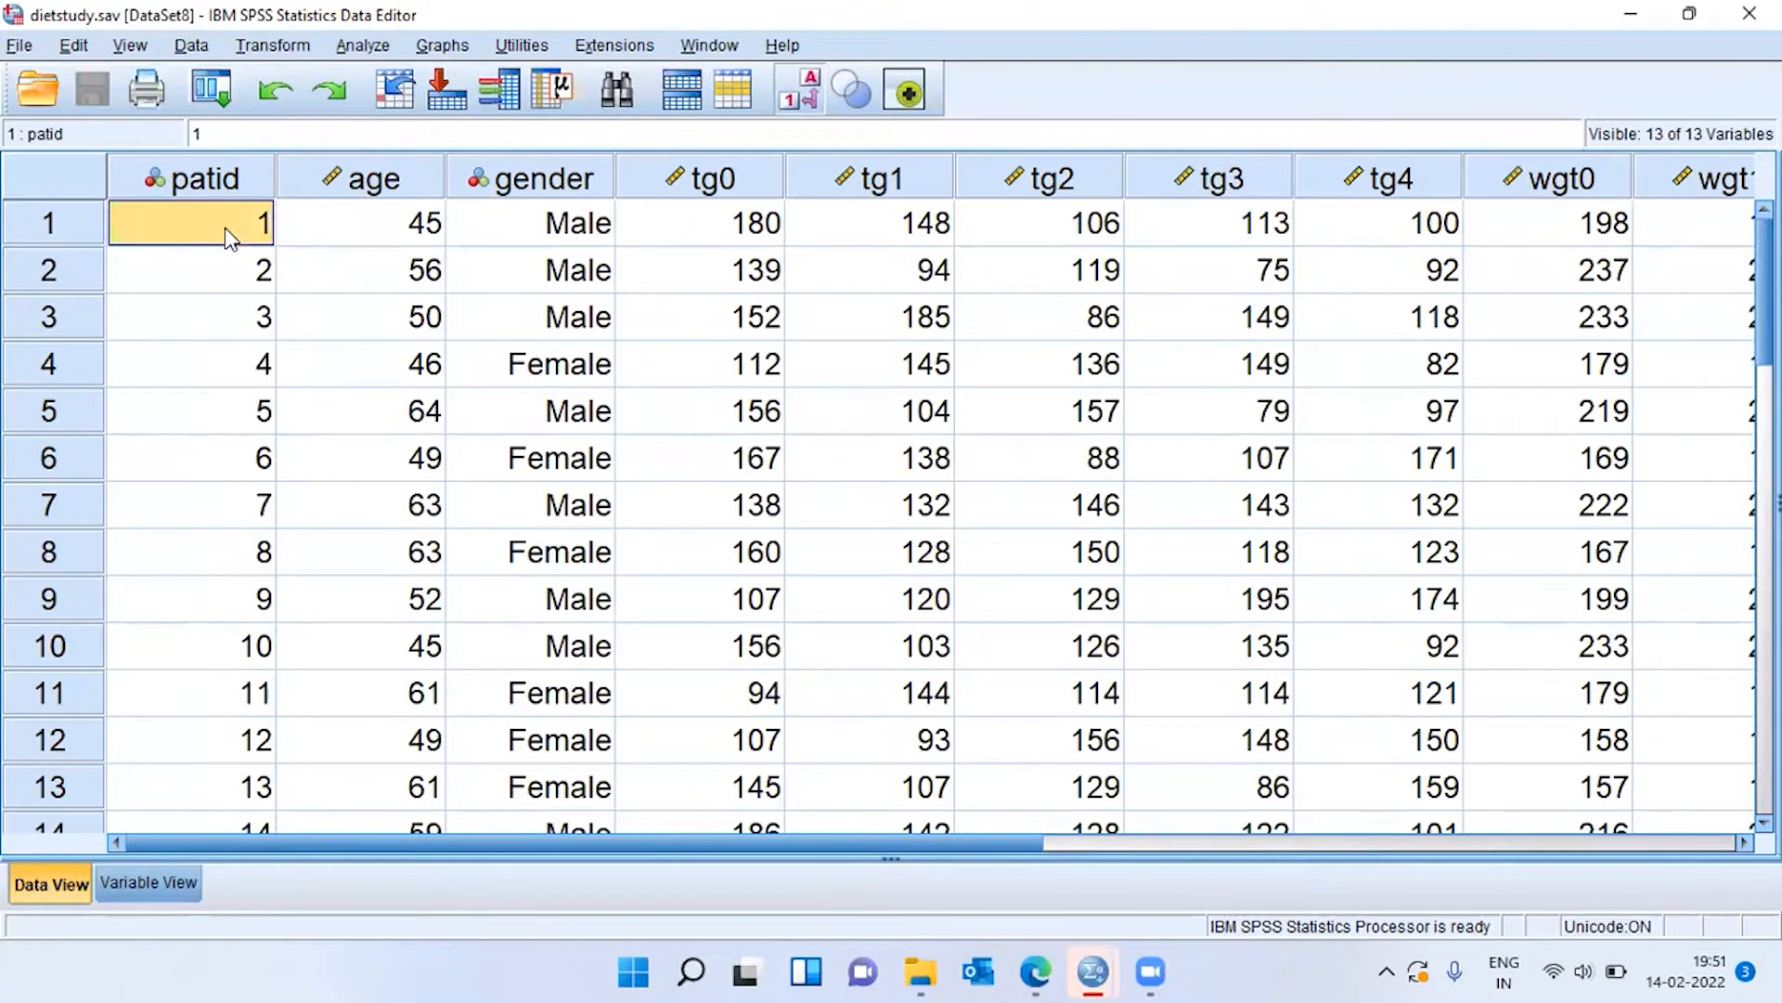
key(ctrl+Down)
key(ctrl+Up)
click(400, 194)
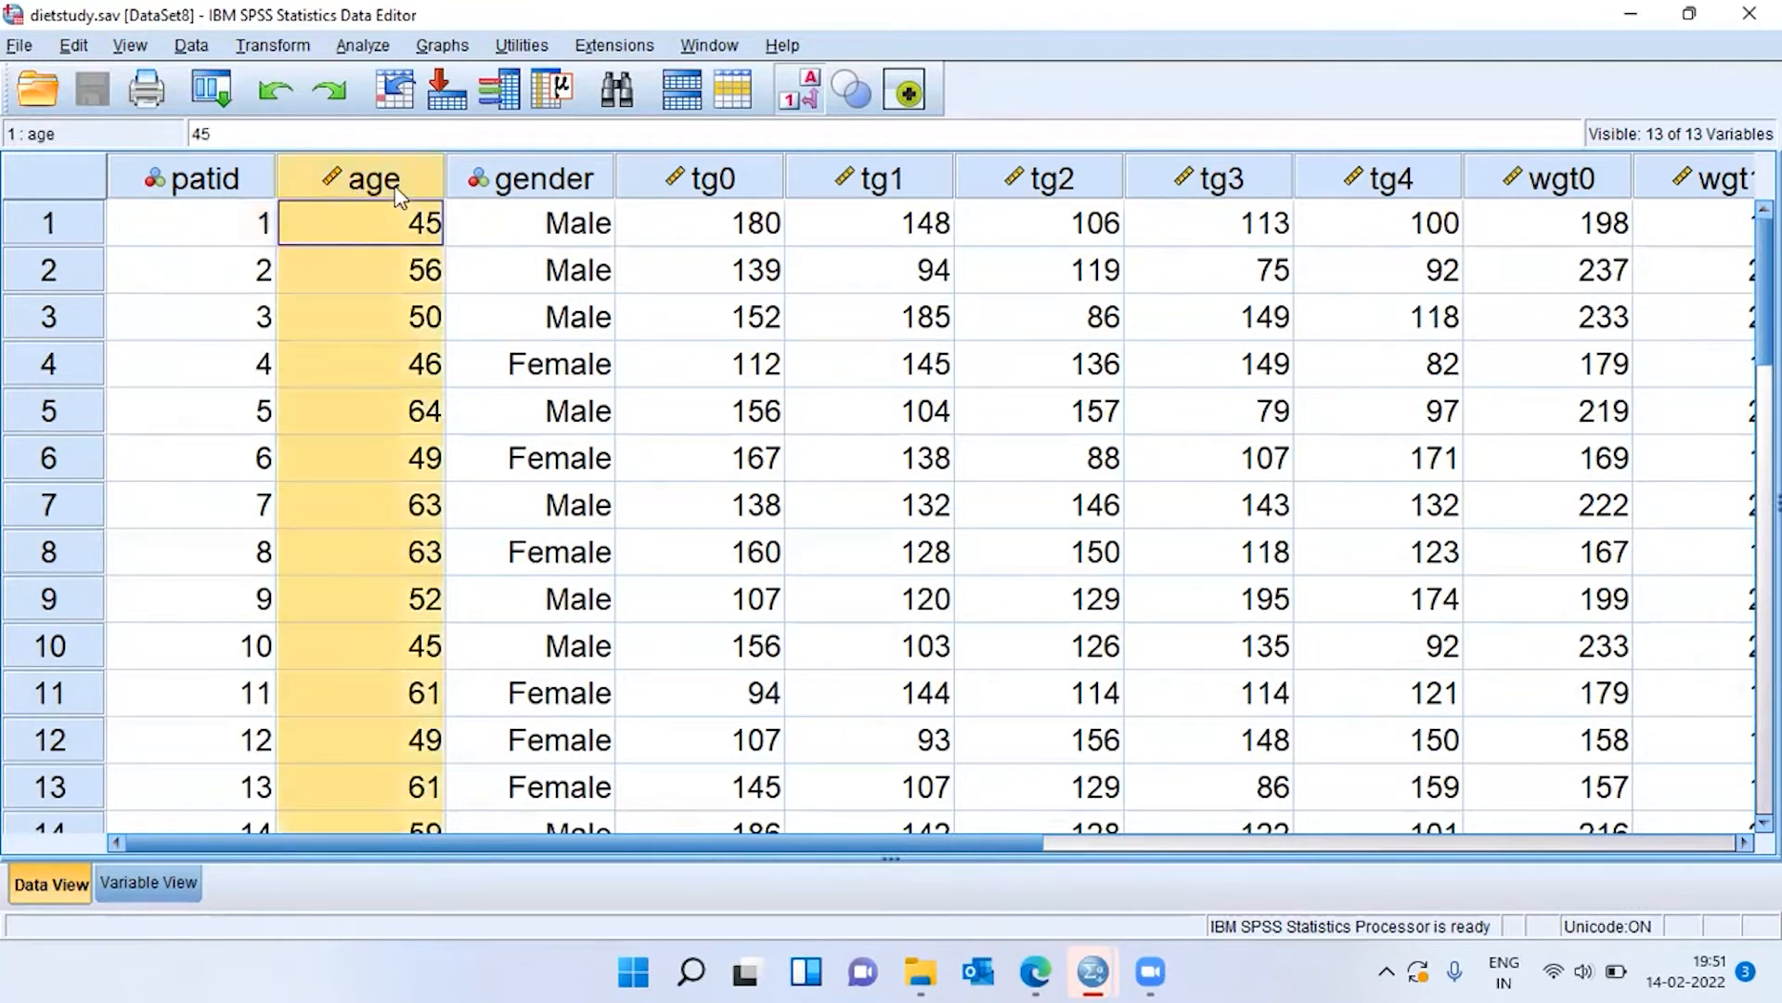
click(554, 190)
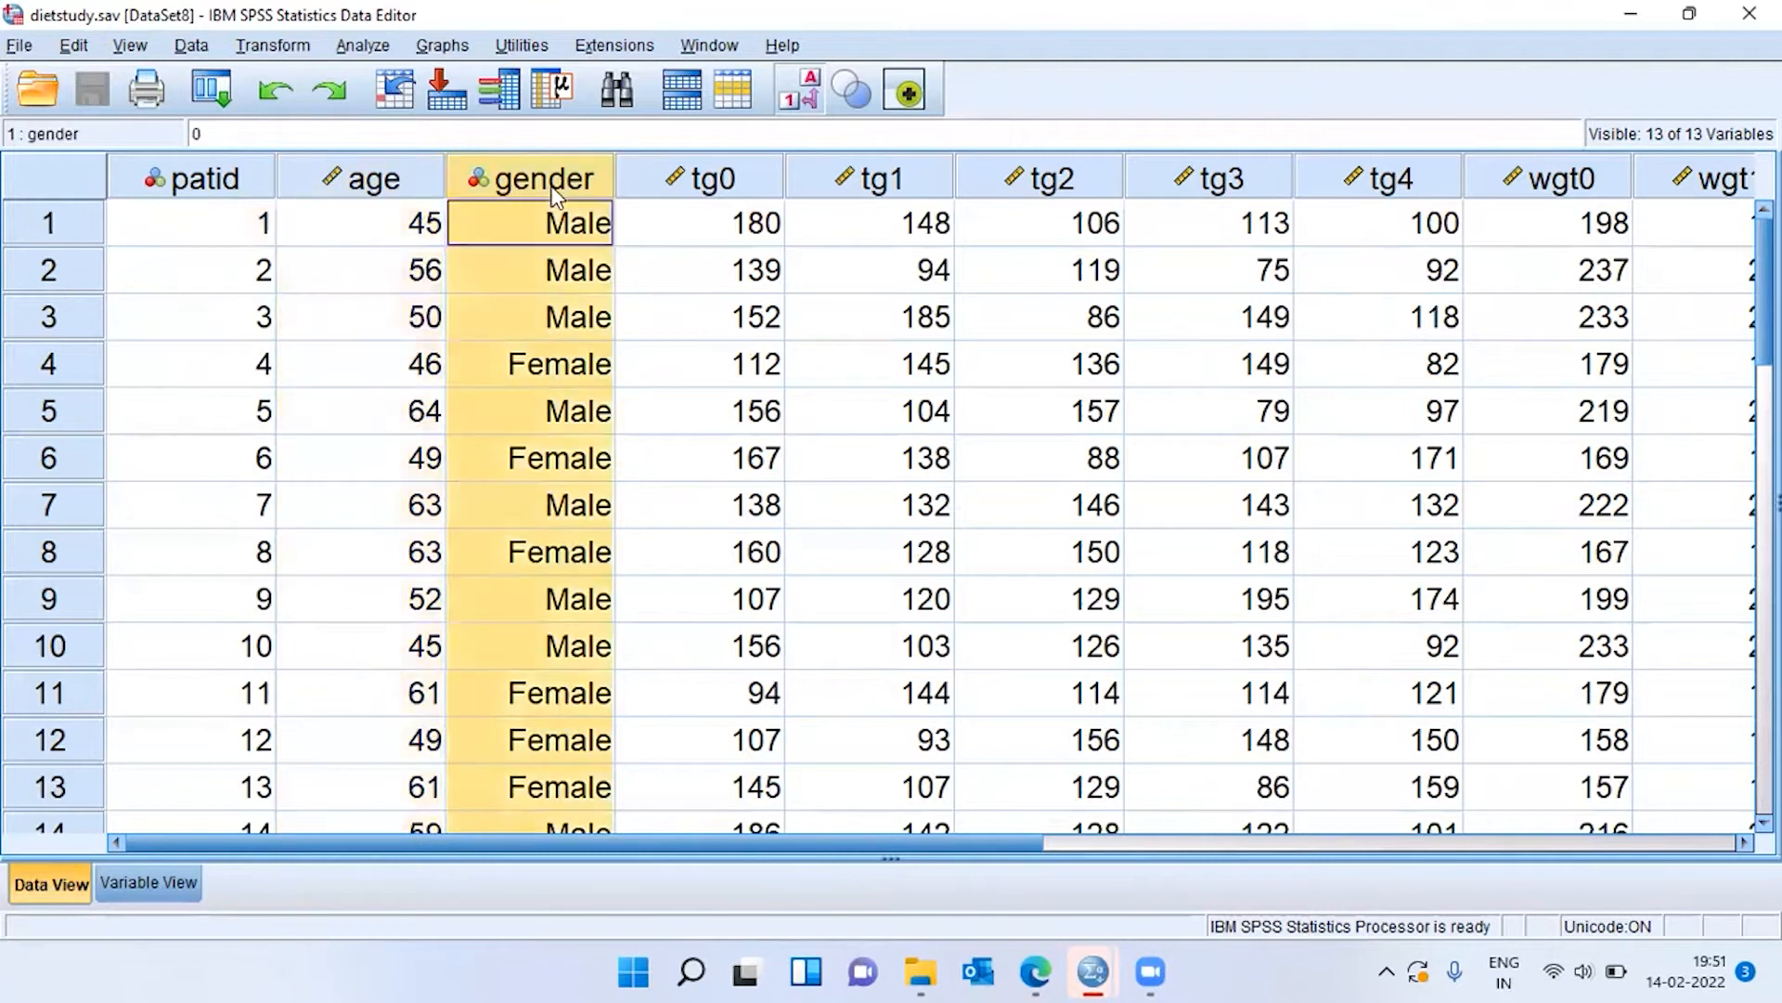
click(758, 197)
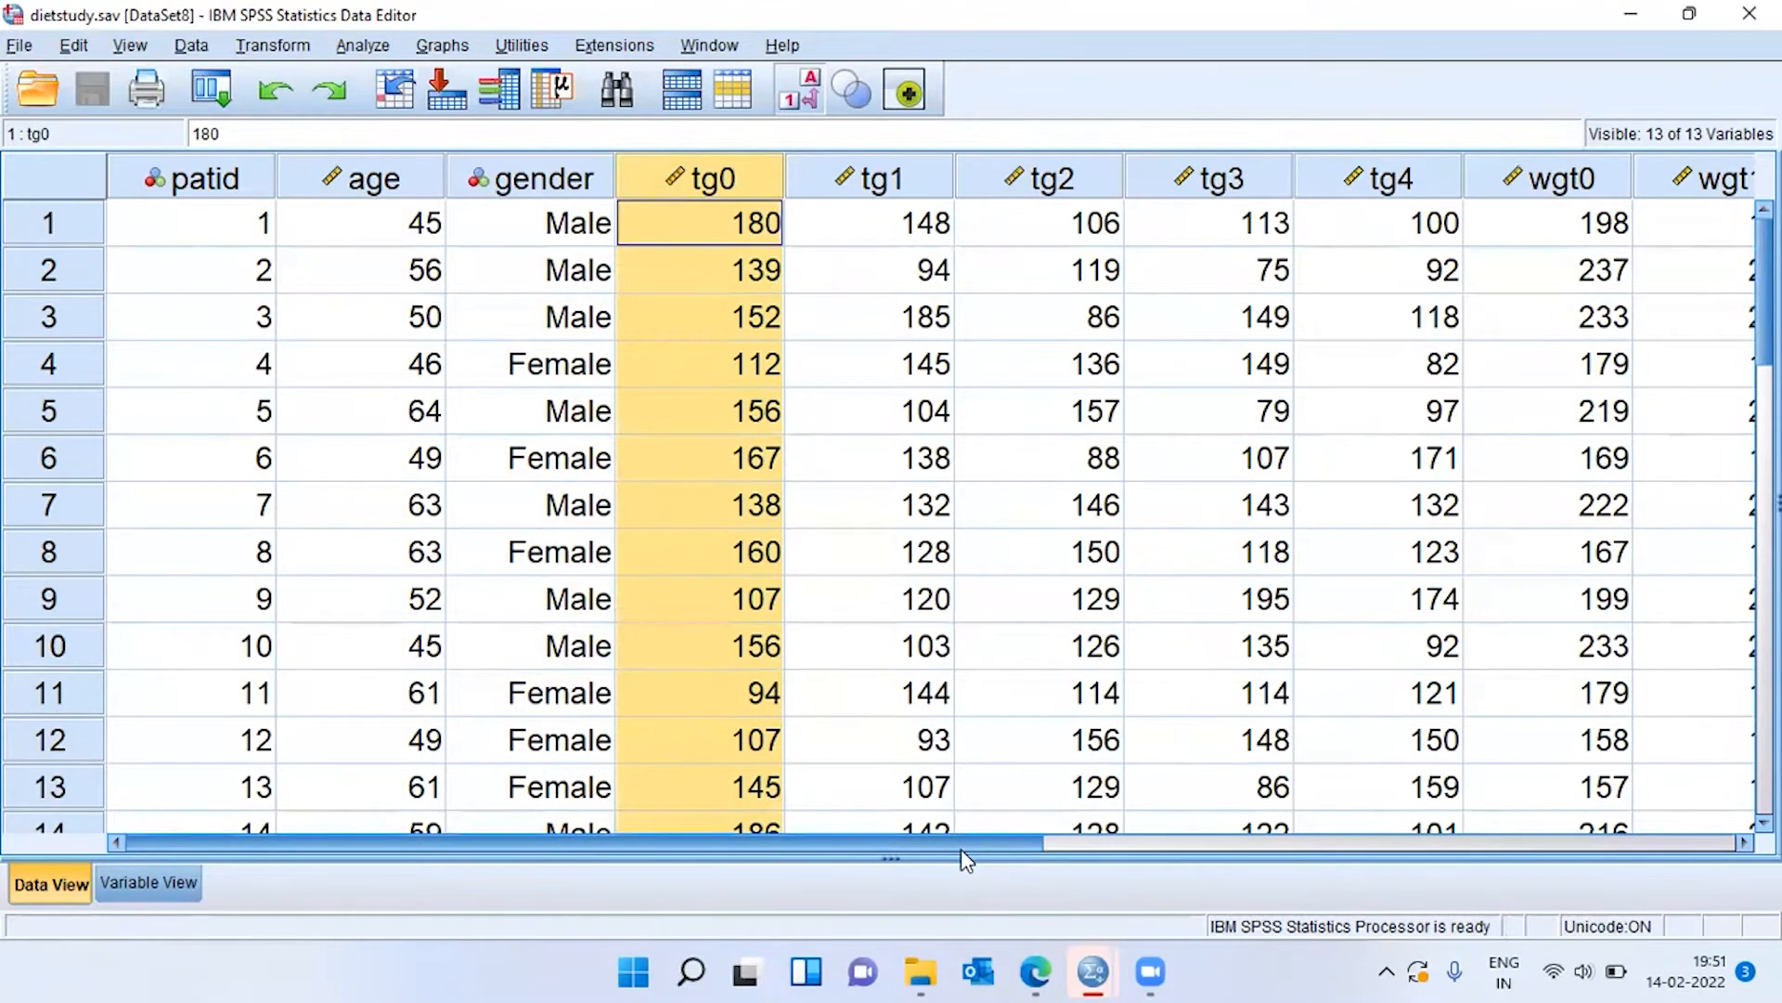
Examine the starting weight column wgt0 and its value for the first patient.
drag(961, 849, 1528, 830)
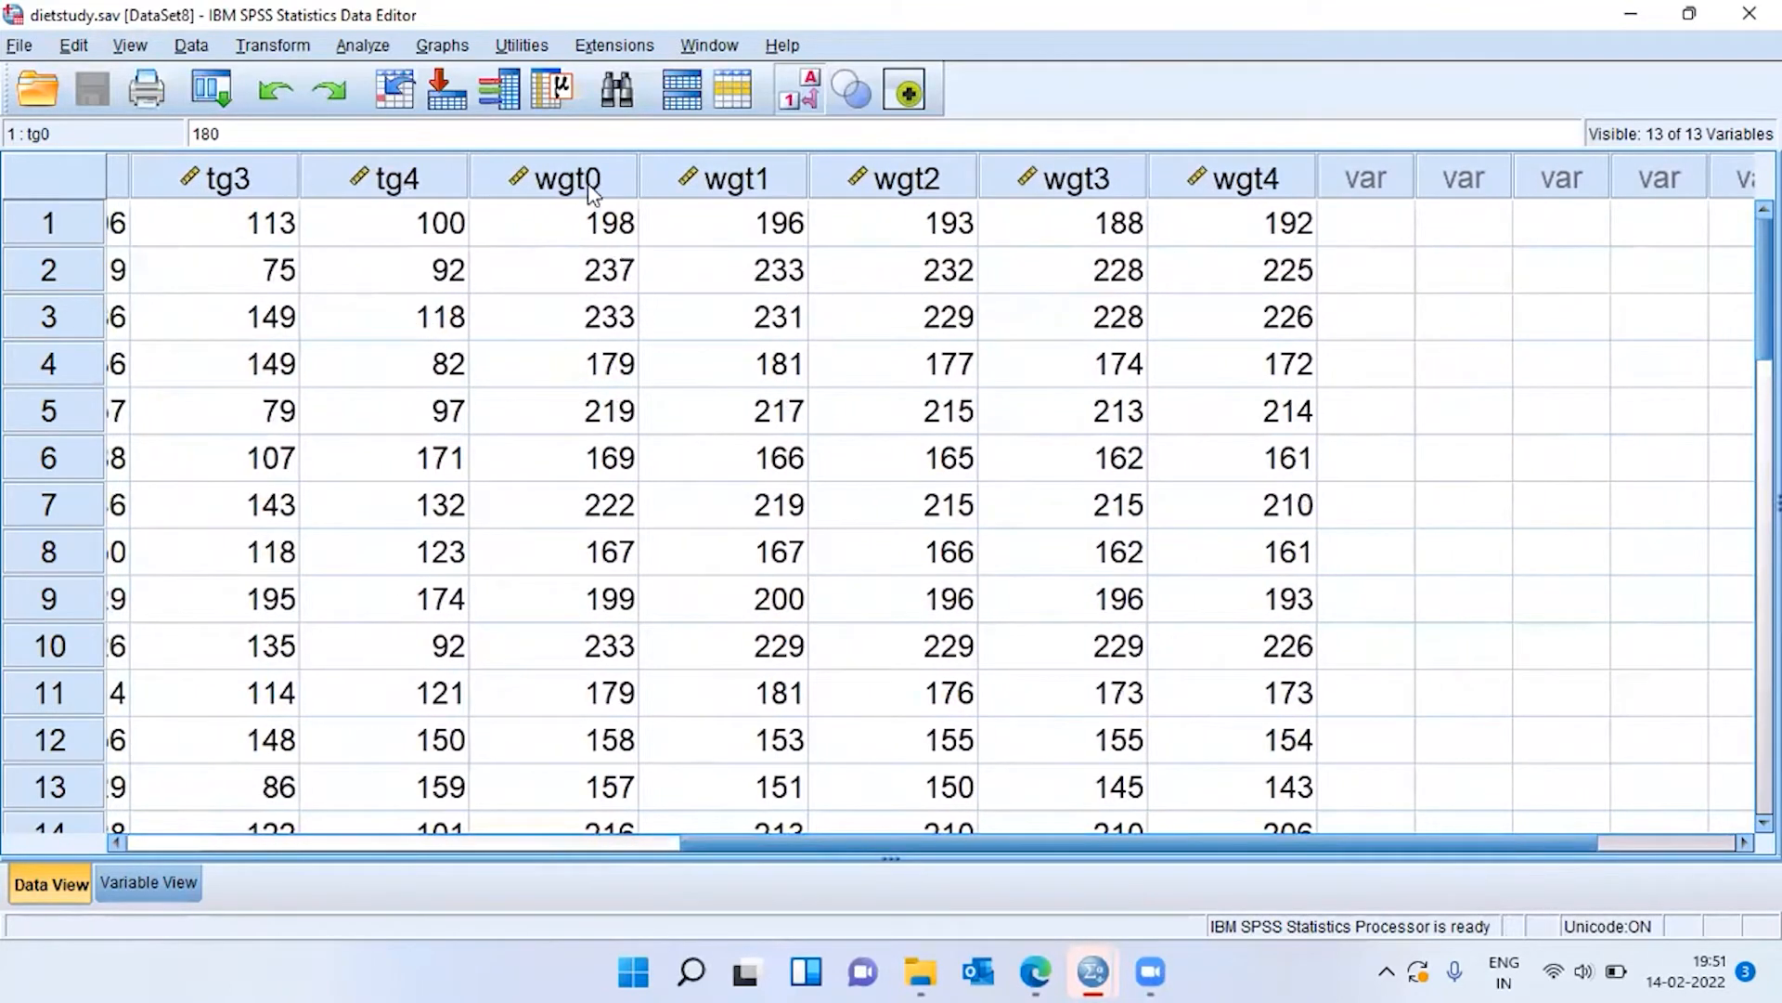
click(593, 191)
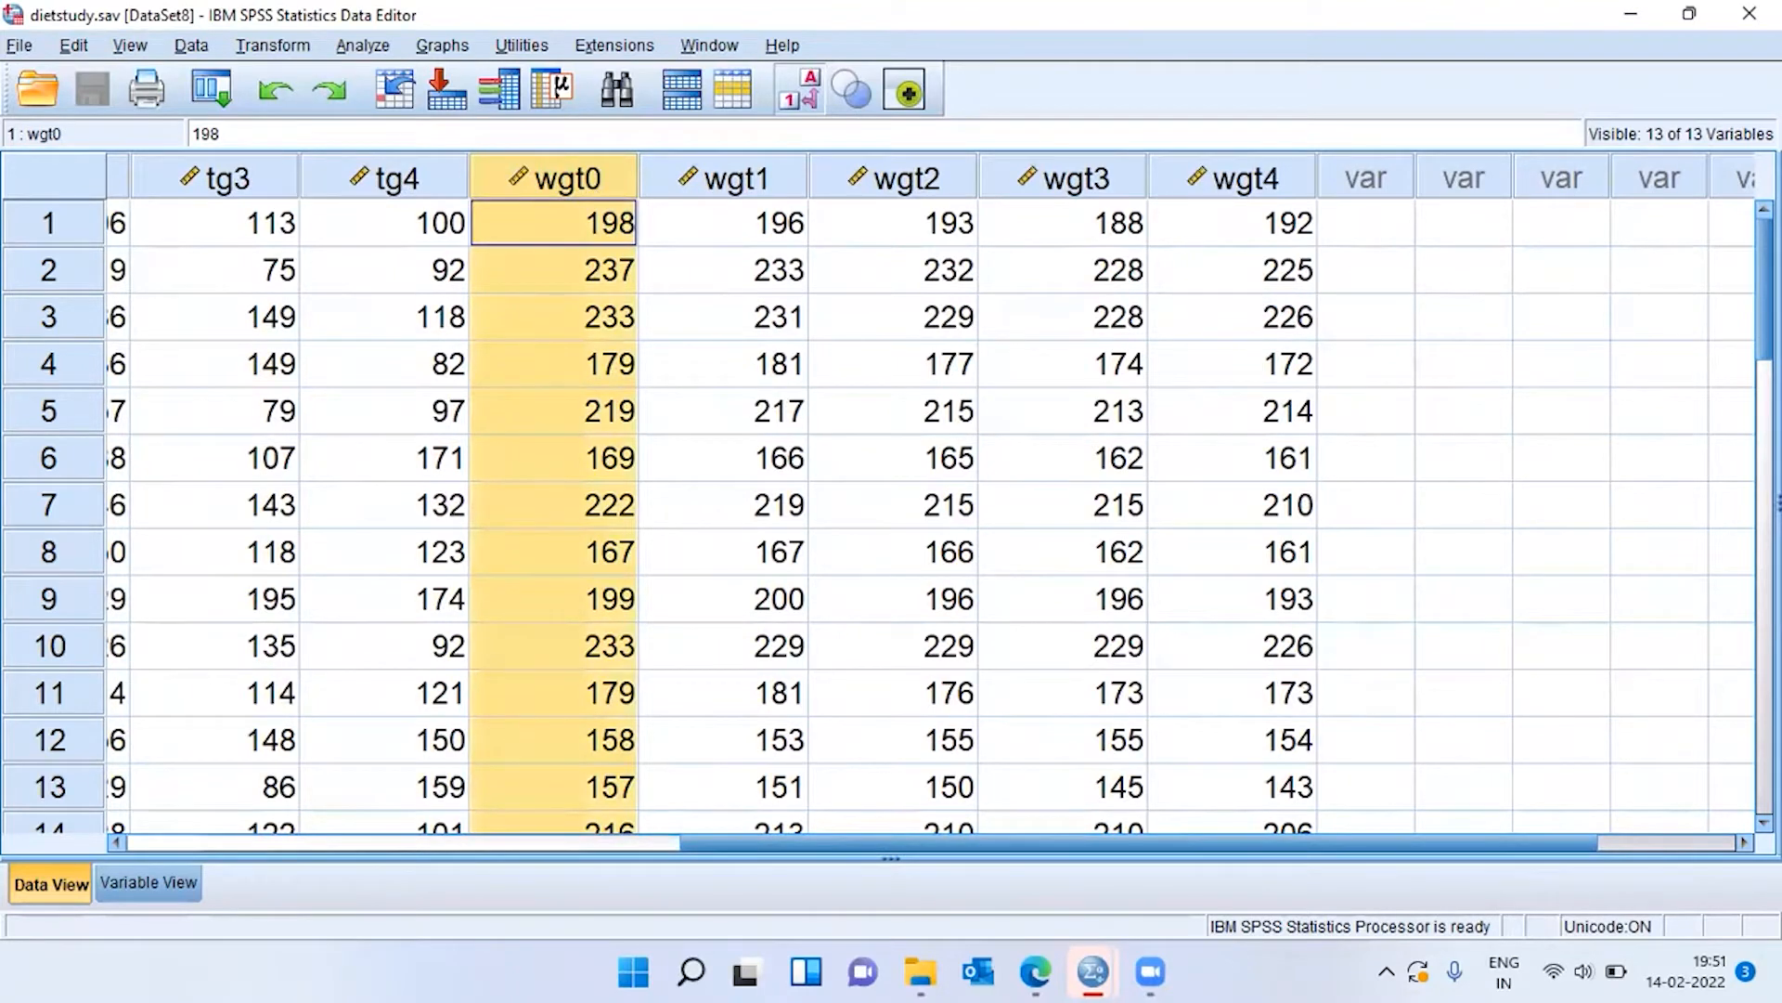
click(1744, 842)
click(1744, 843)
click(1745, 843)
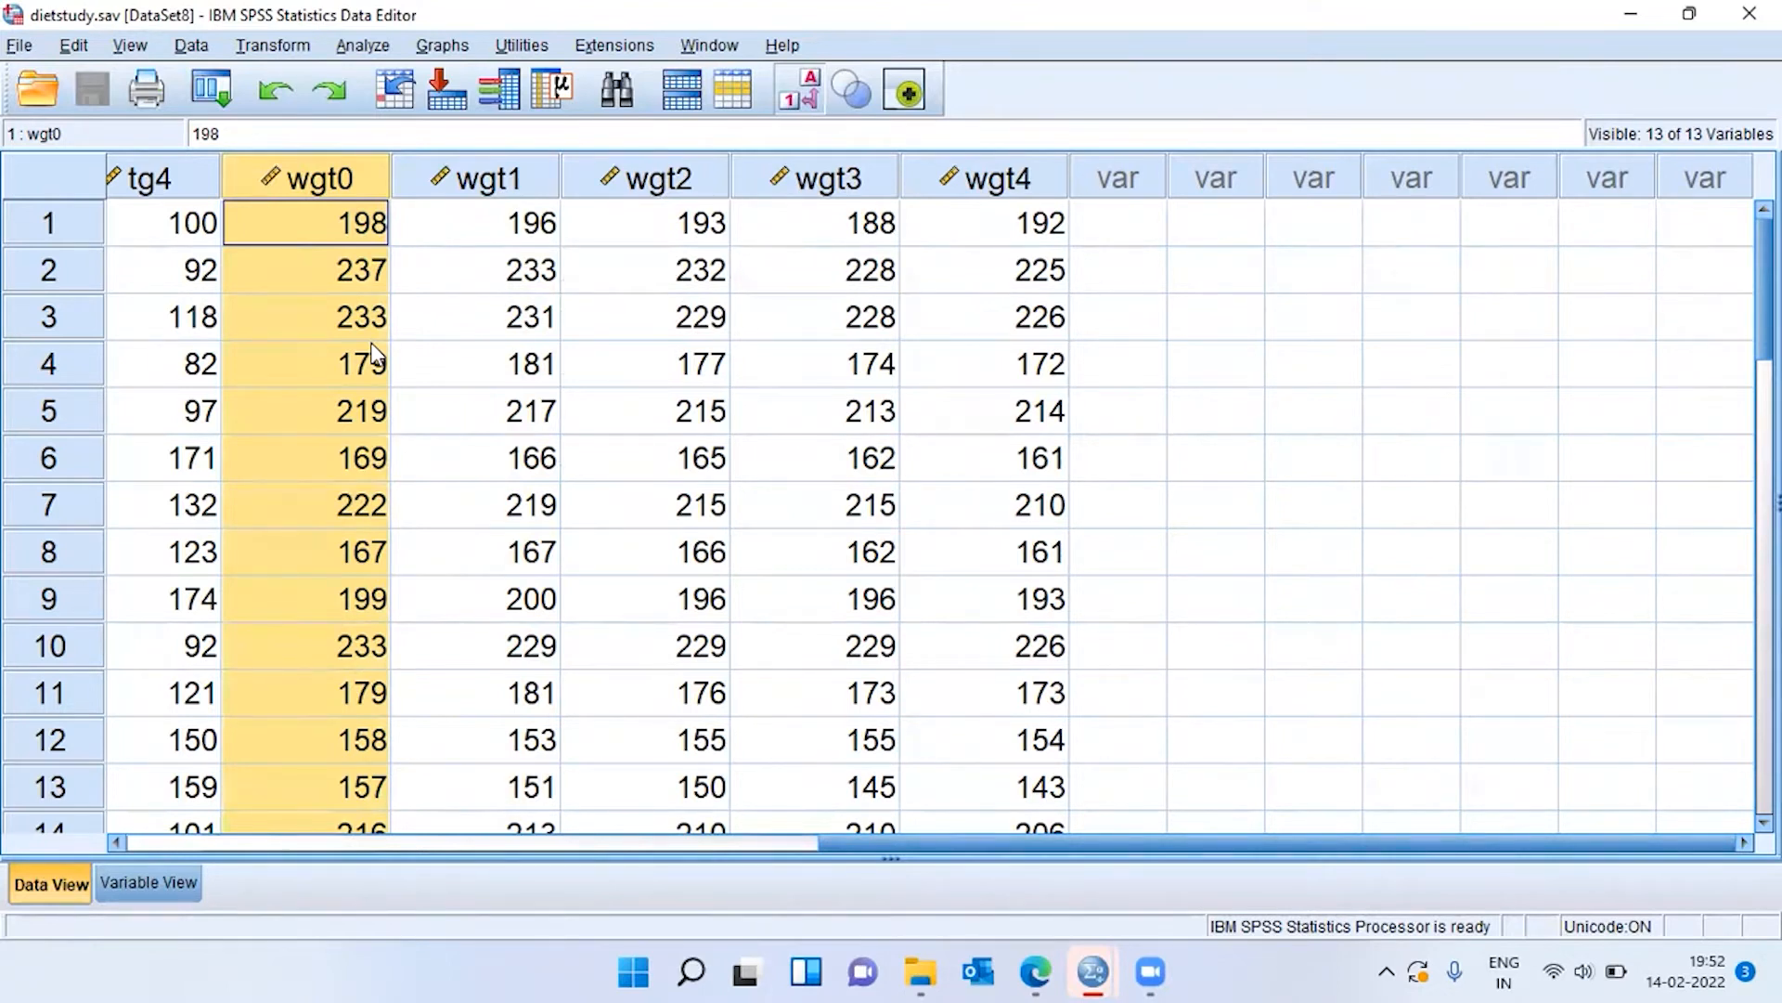
click(347, 232)
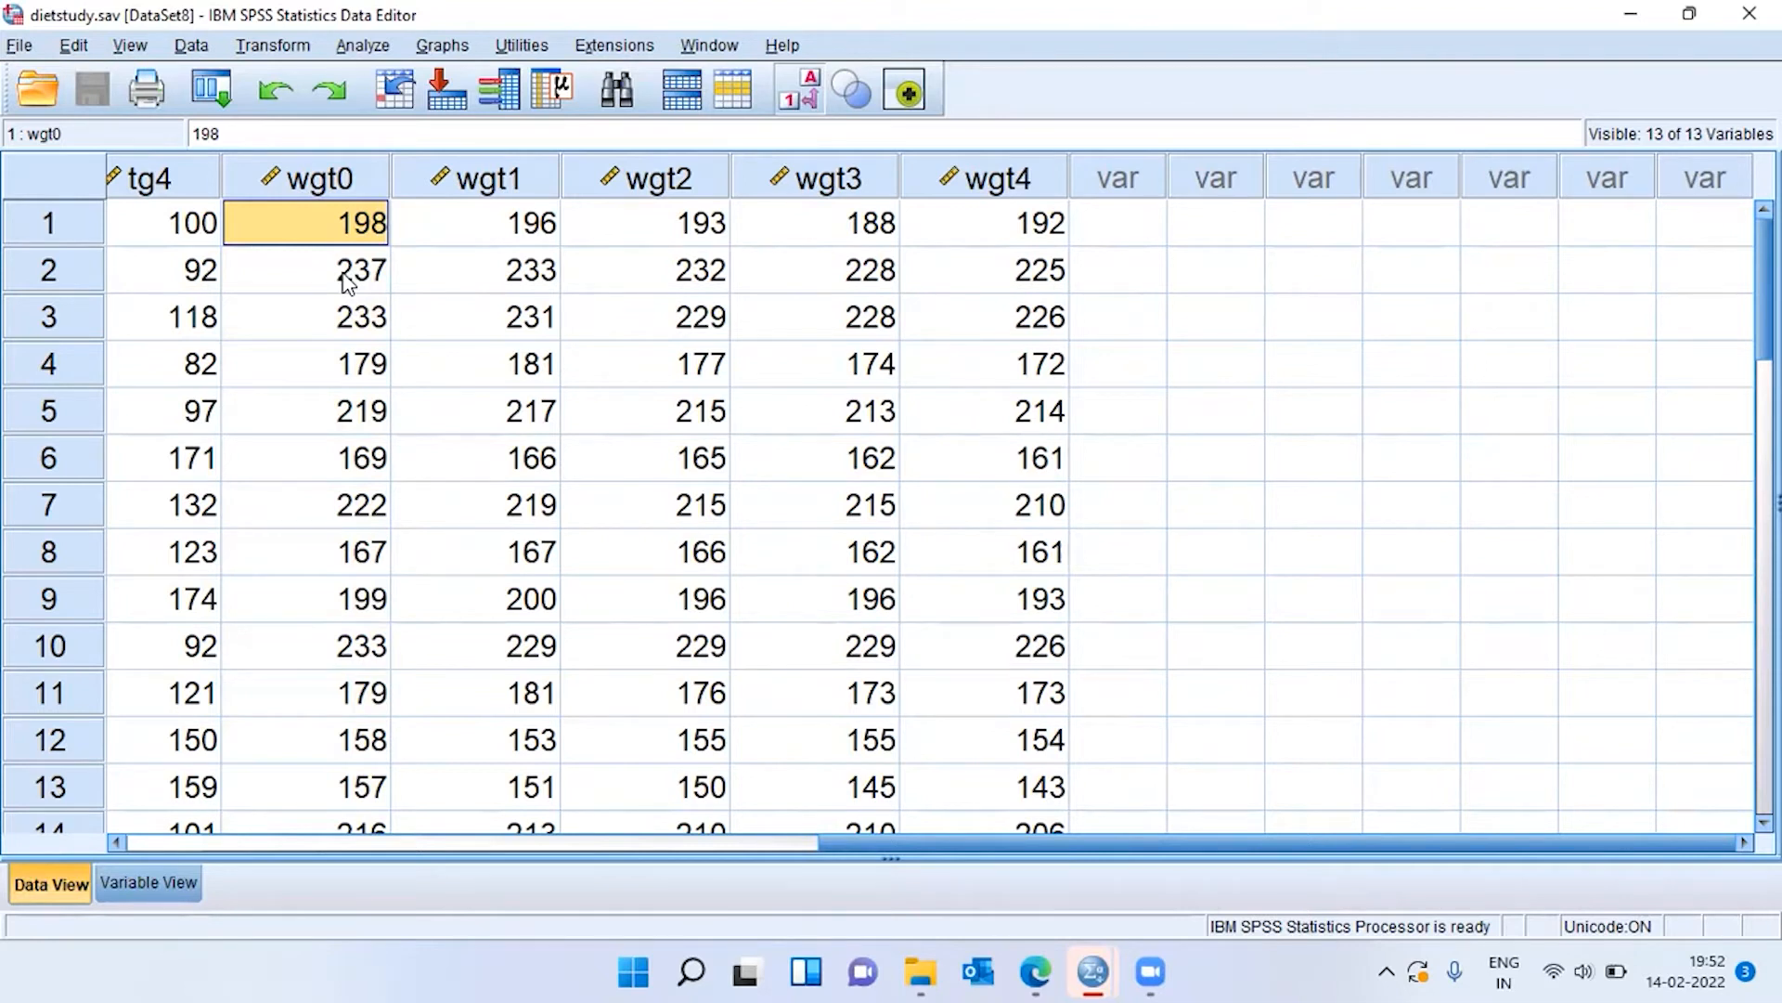
Examine the interim weight columns wgt1, wgt2 and wgt3 and the final weight column wgt4.
click(543, 185)
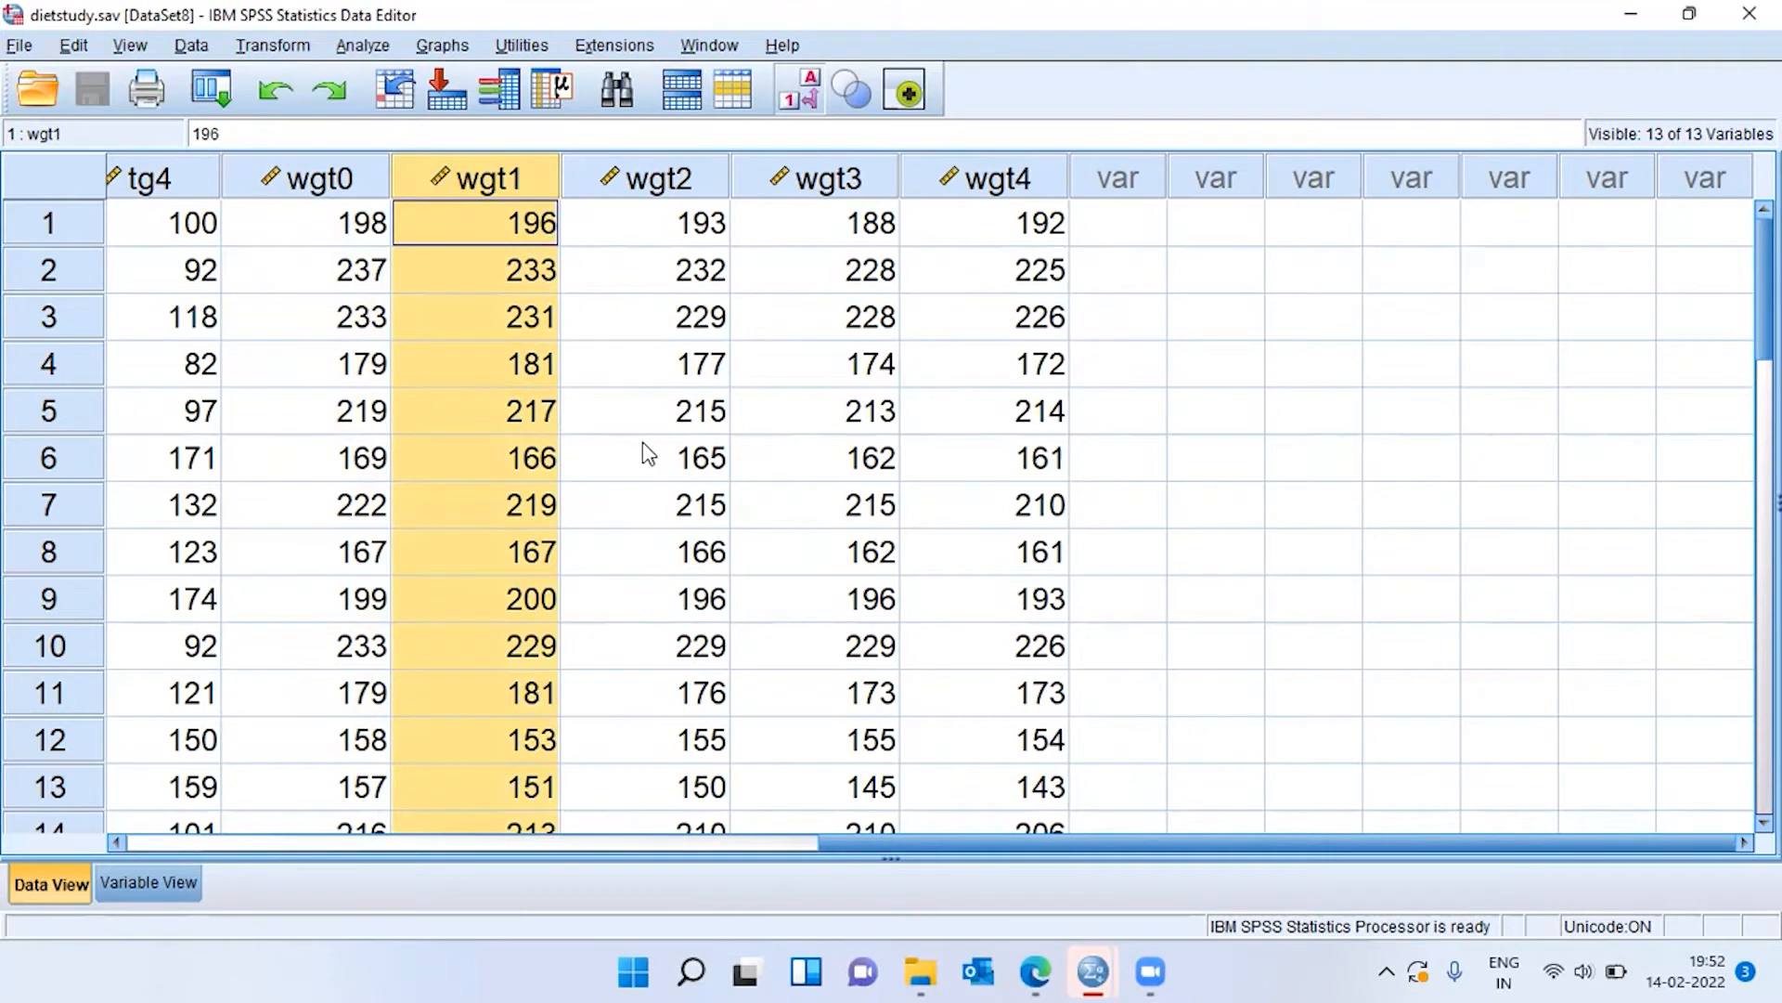
click(522, 249)
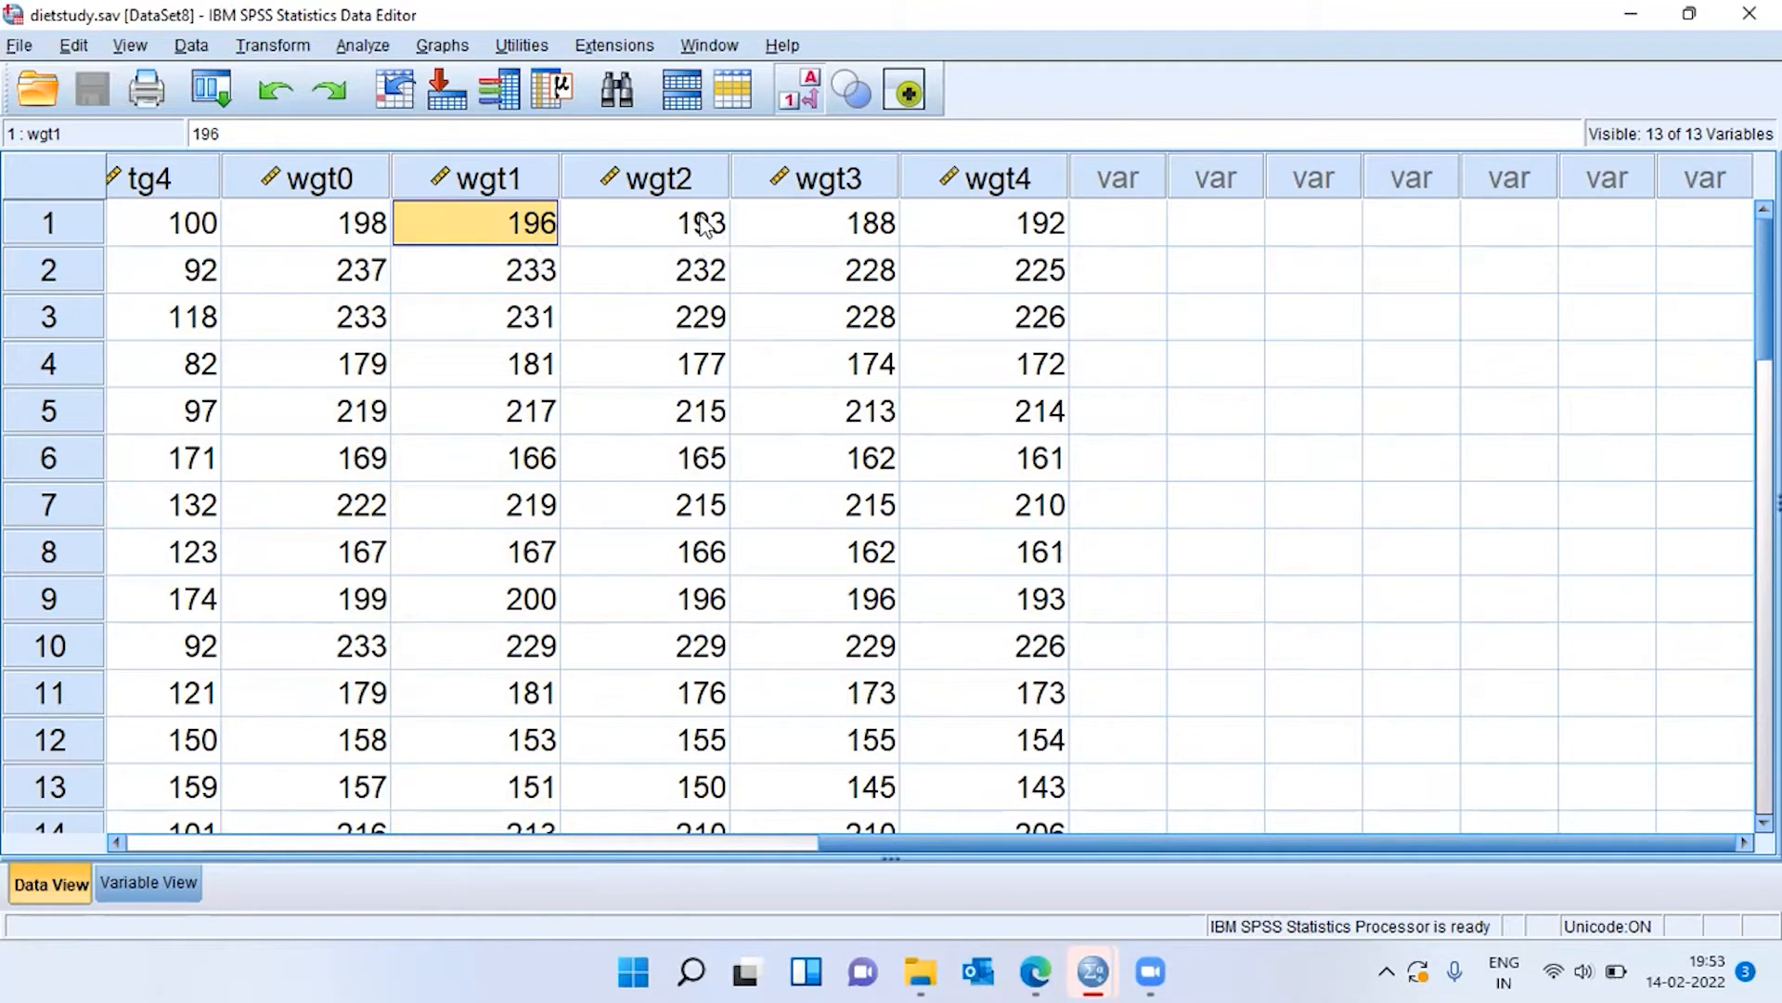
click(529, 186)
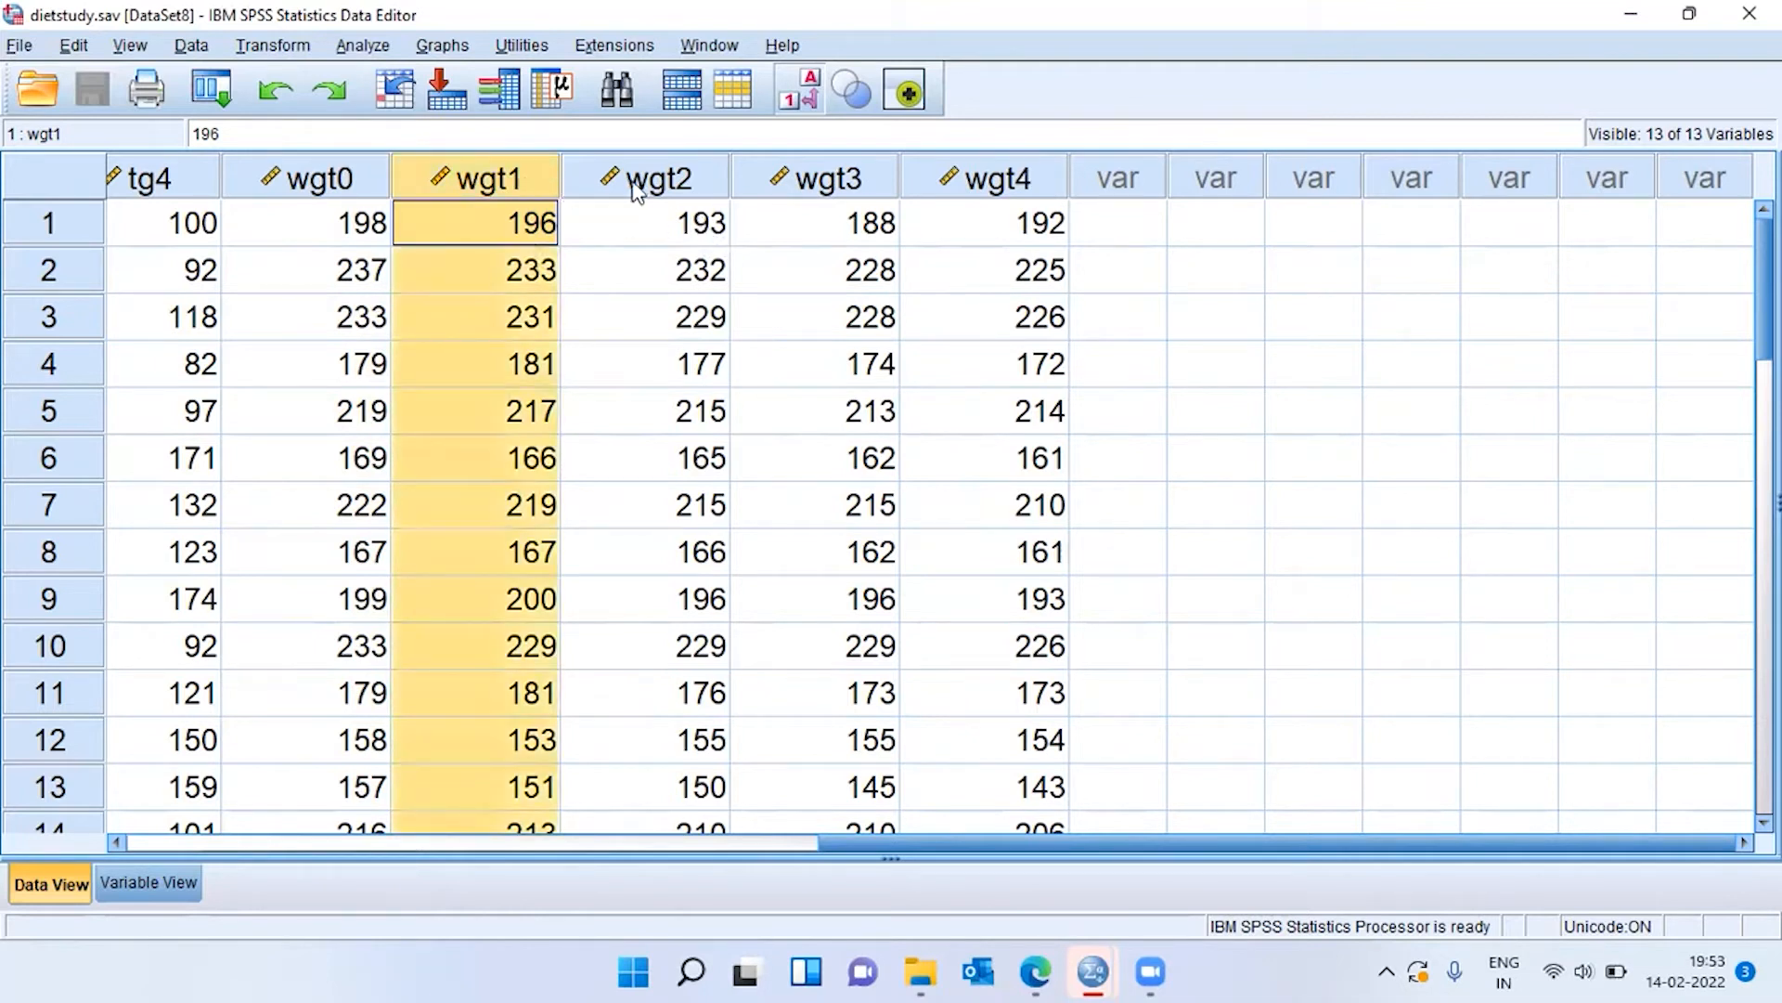
click(704, 190)
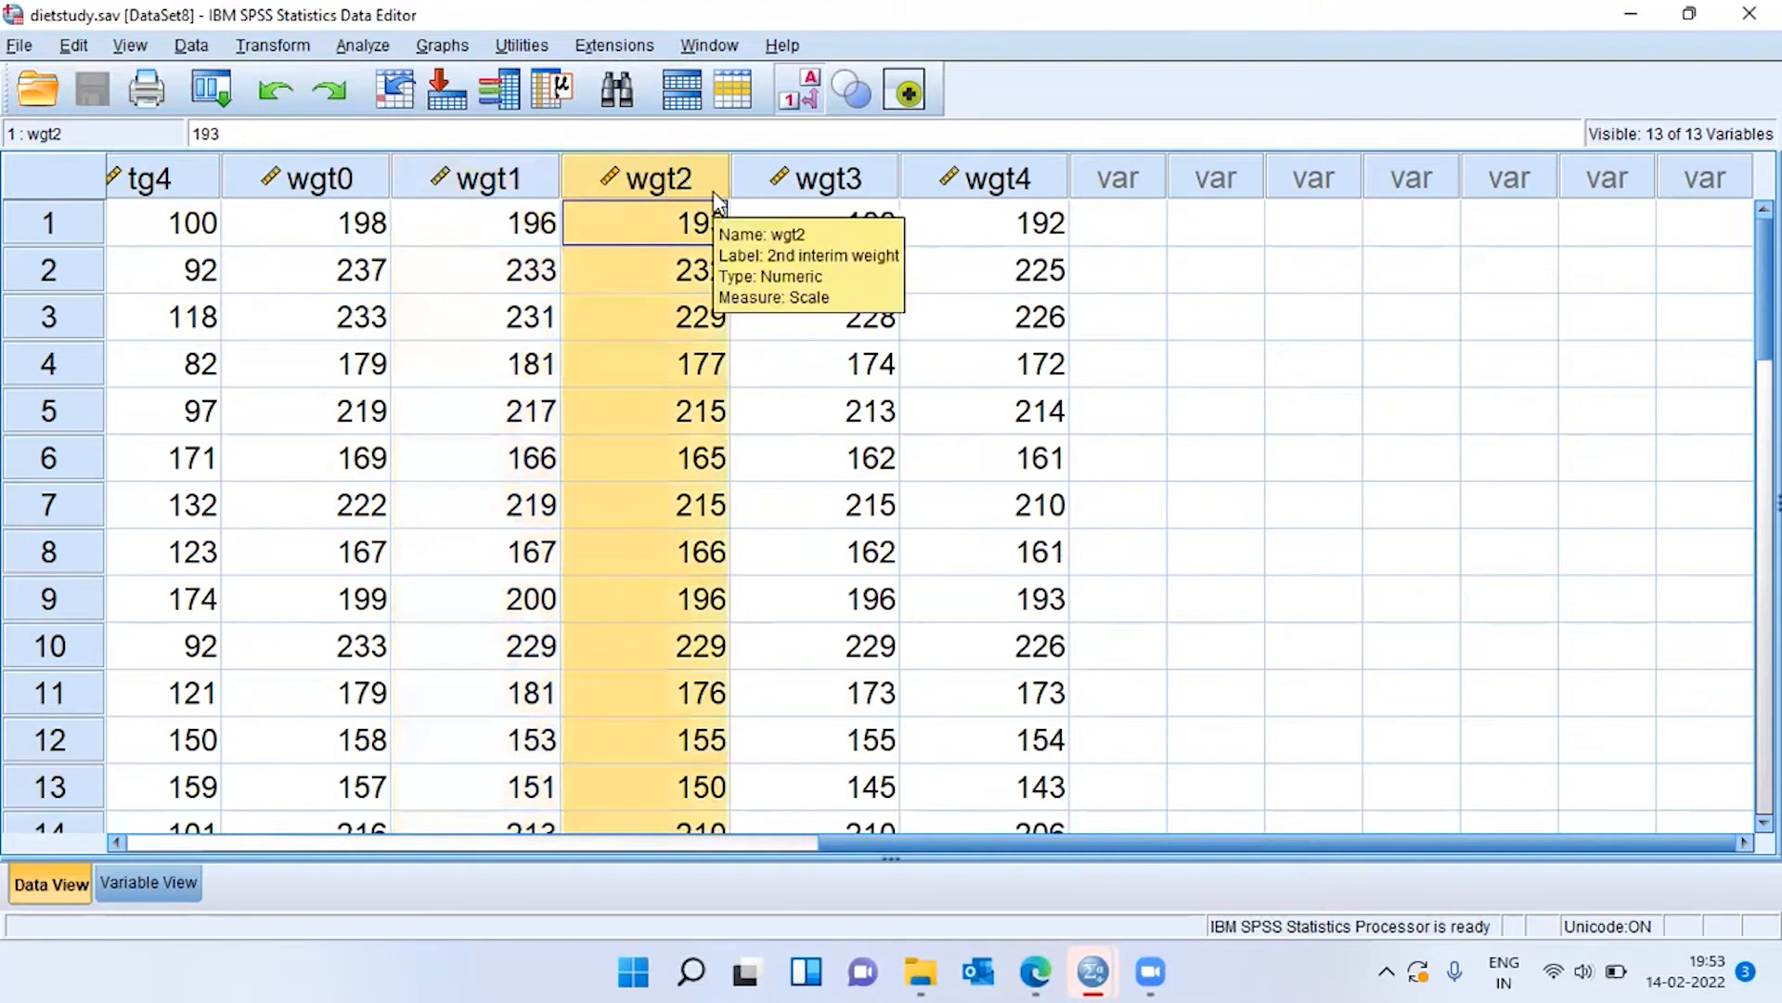
click(858, 182)
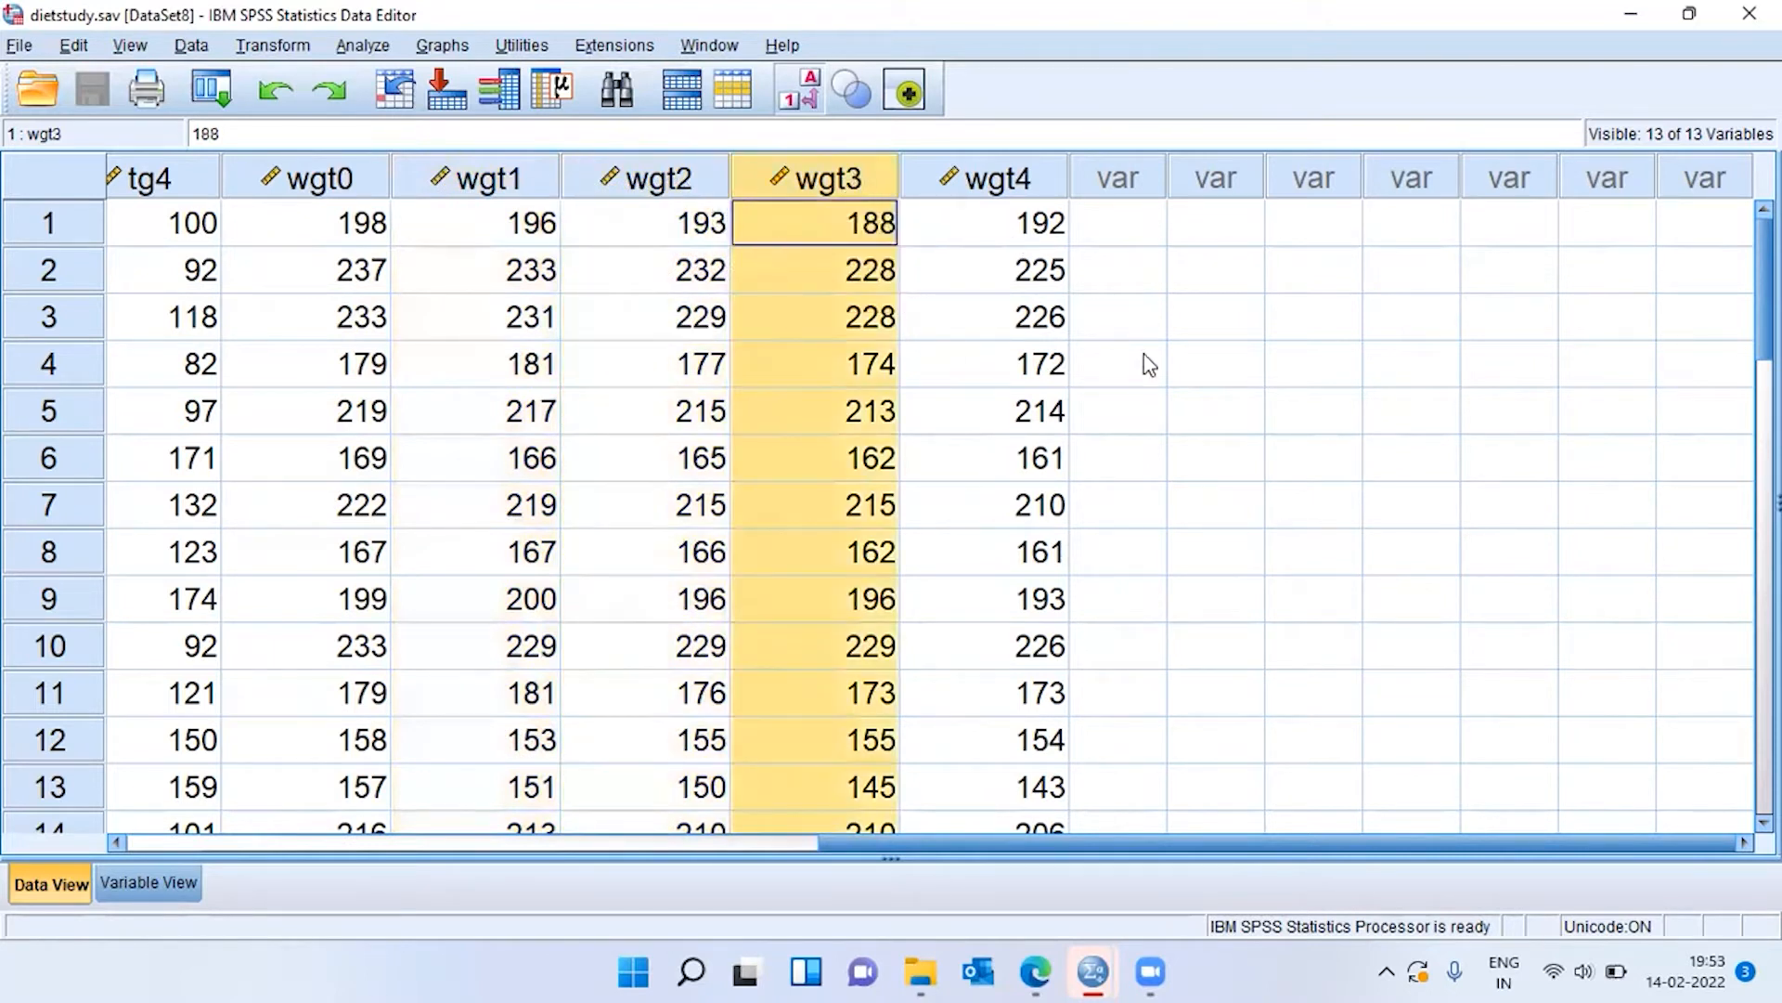
click(1058, 176)
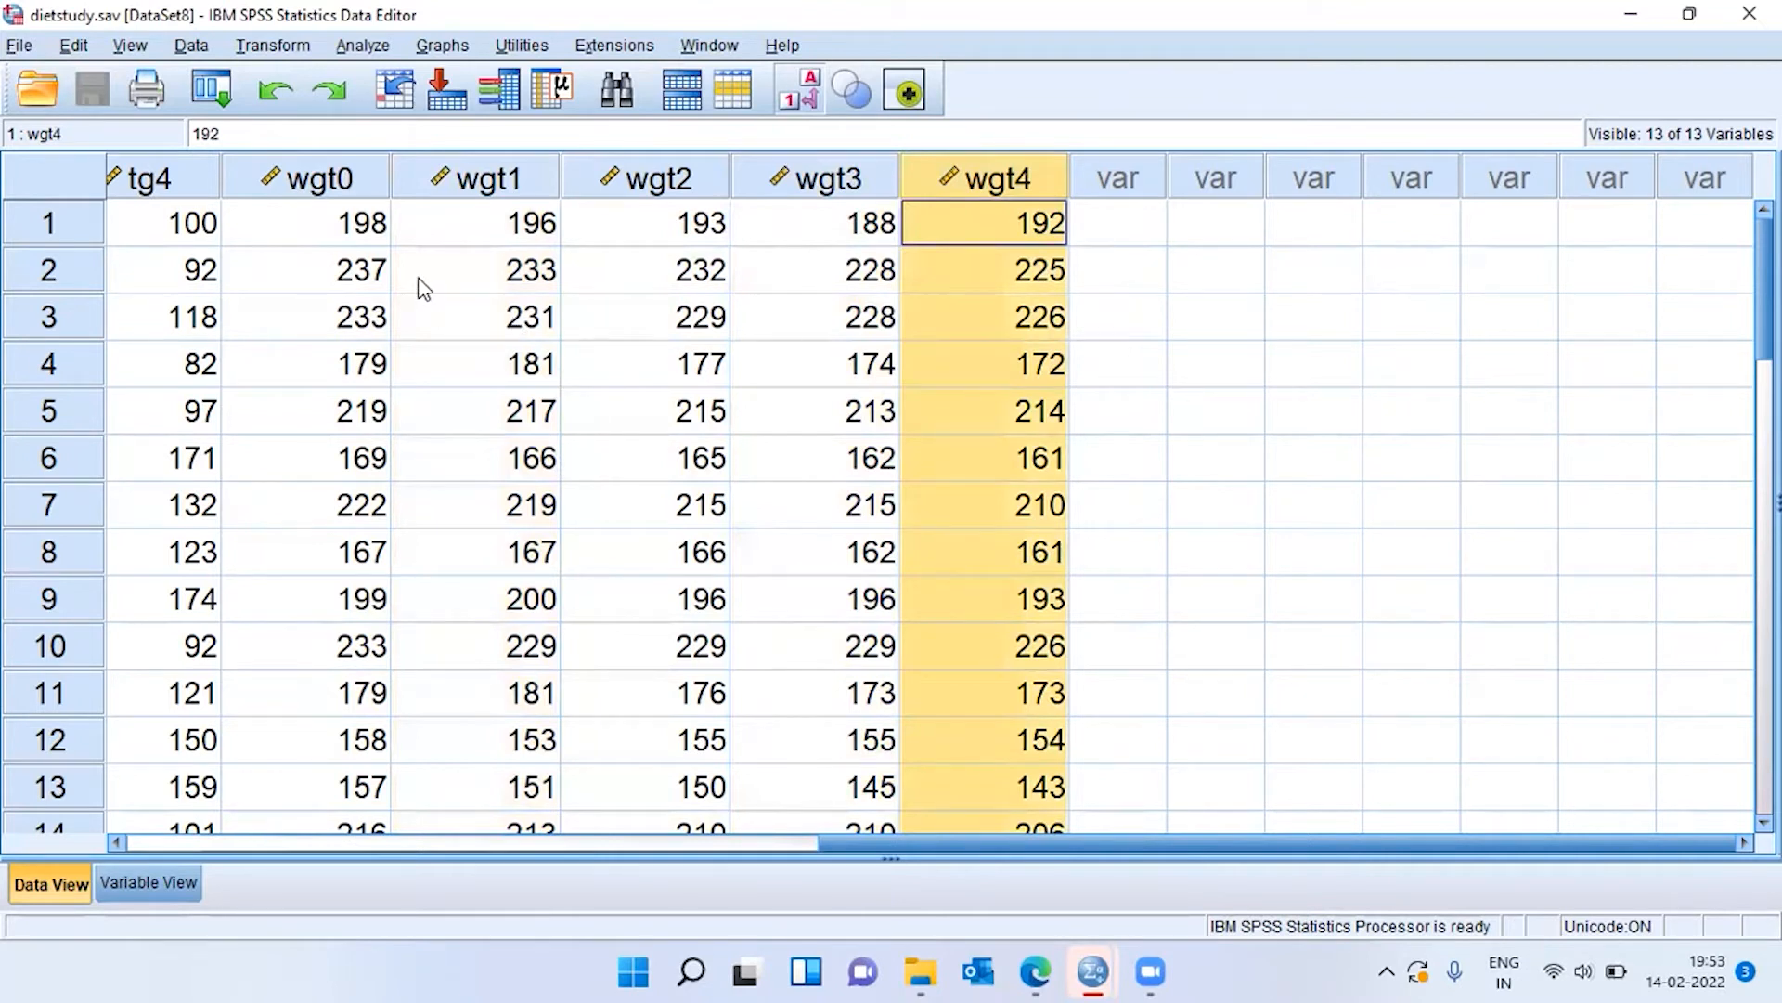
Review the weight columns in sequence again, from the starting weight wgt0 through the final weight wgt4.
click(339, 179)
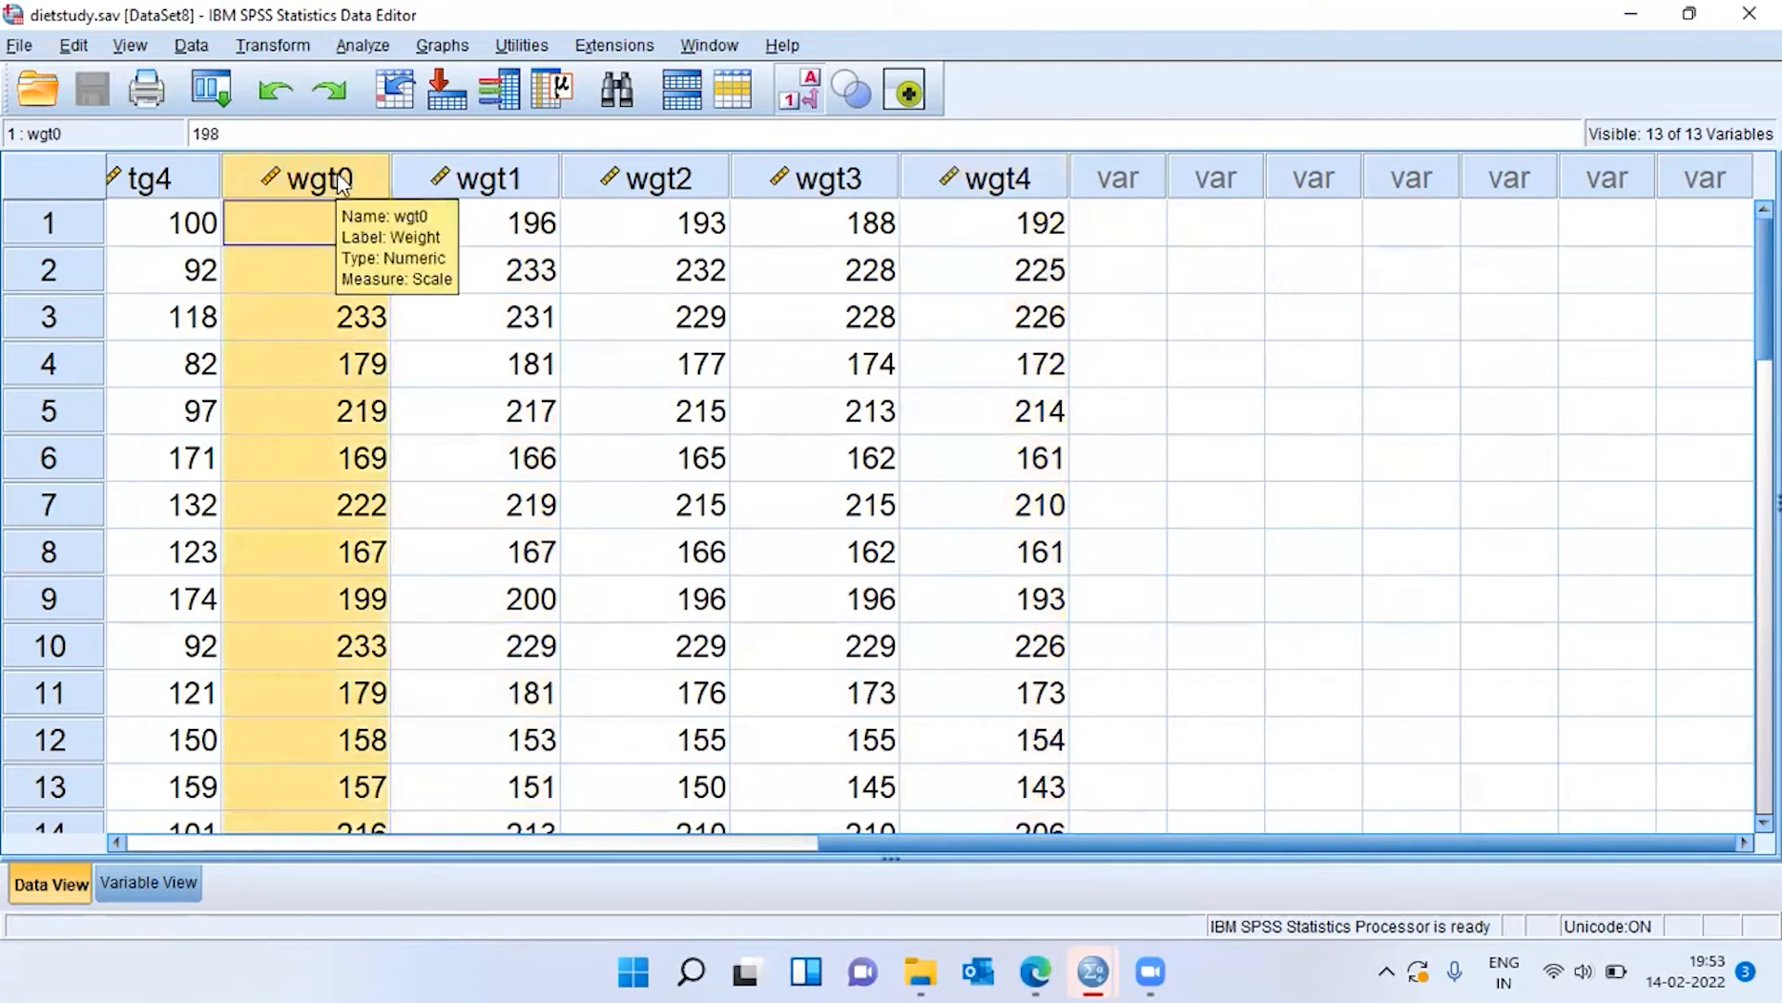
click(520, 178)
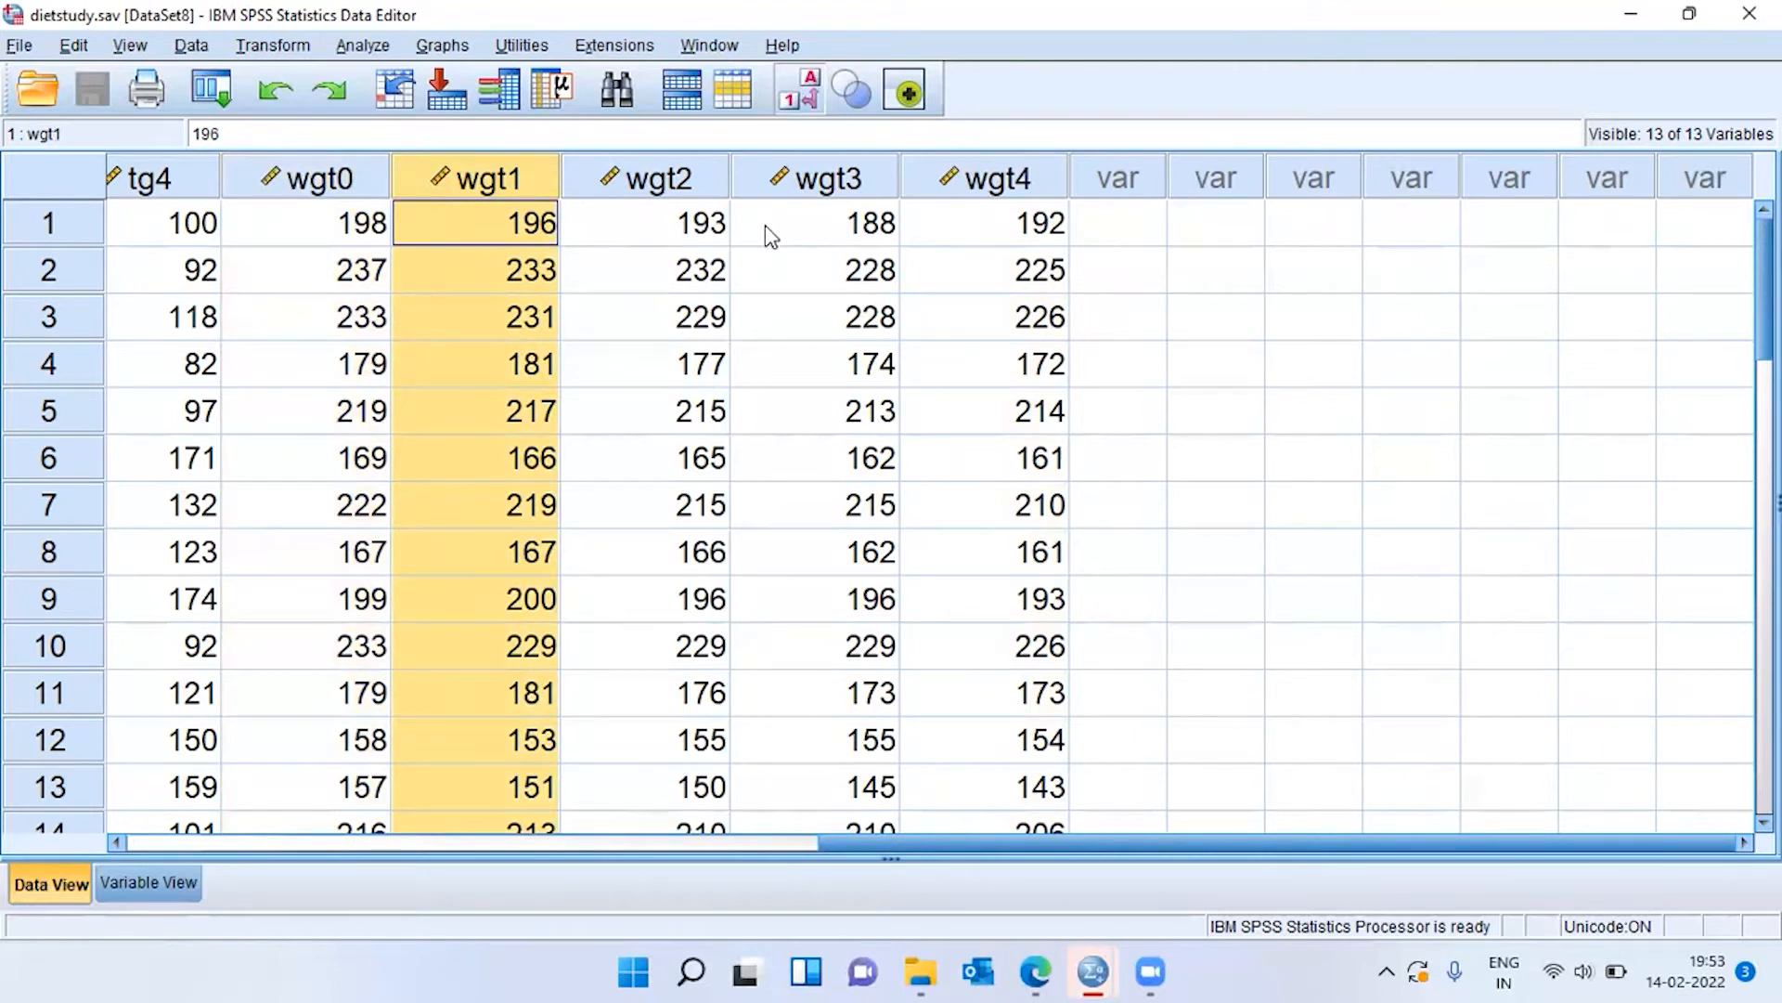
click(689, 183)
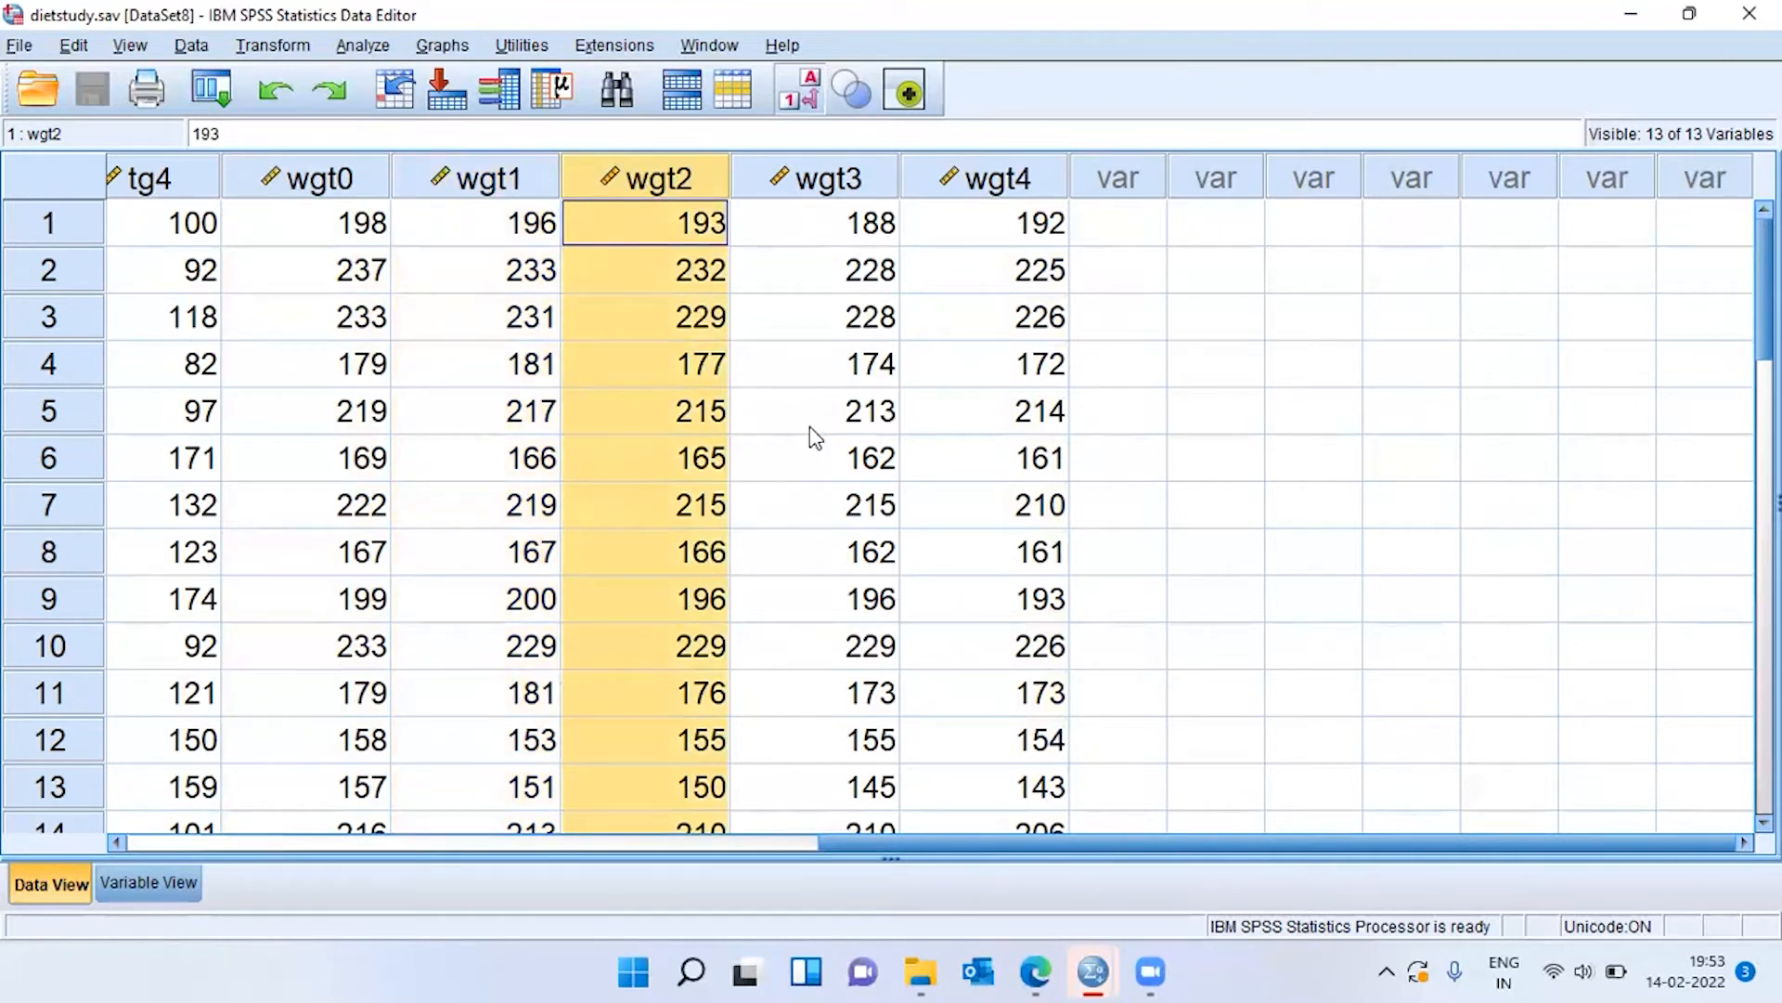
click(852, 188)
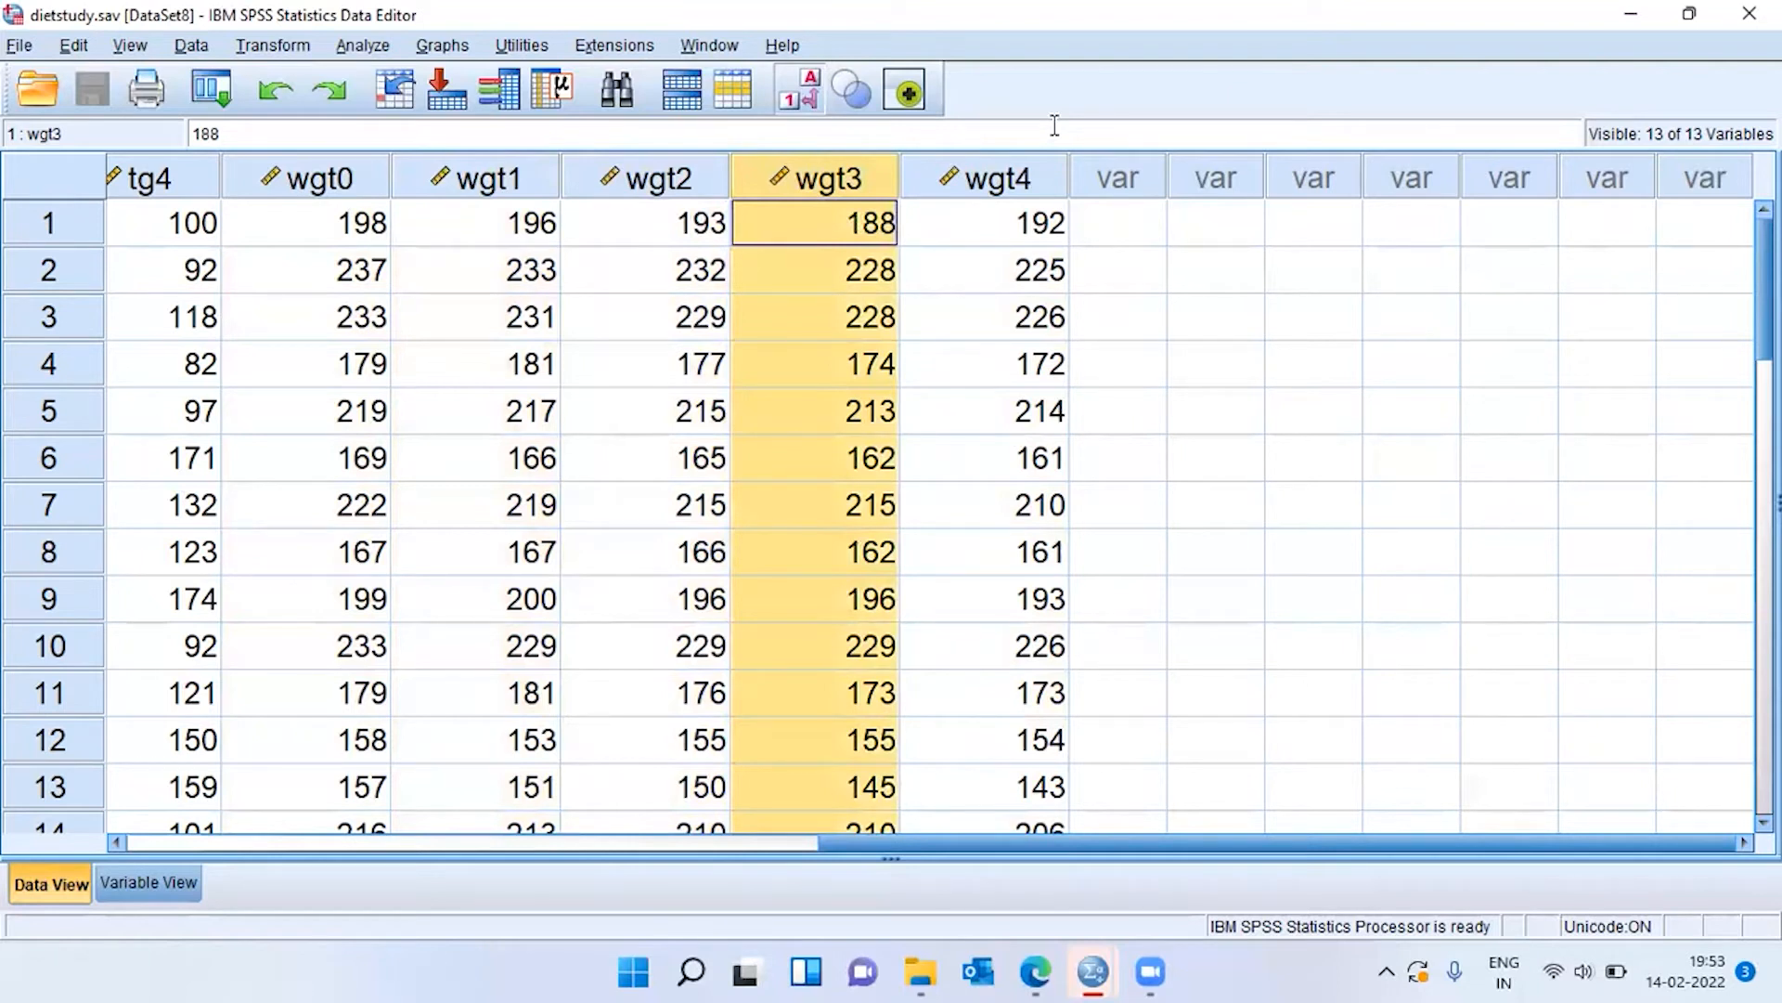
click(1219, 962)
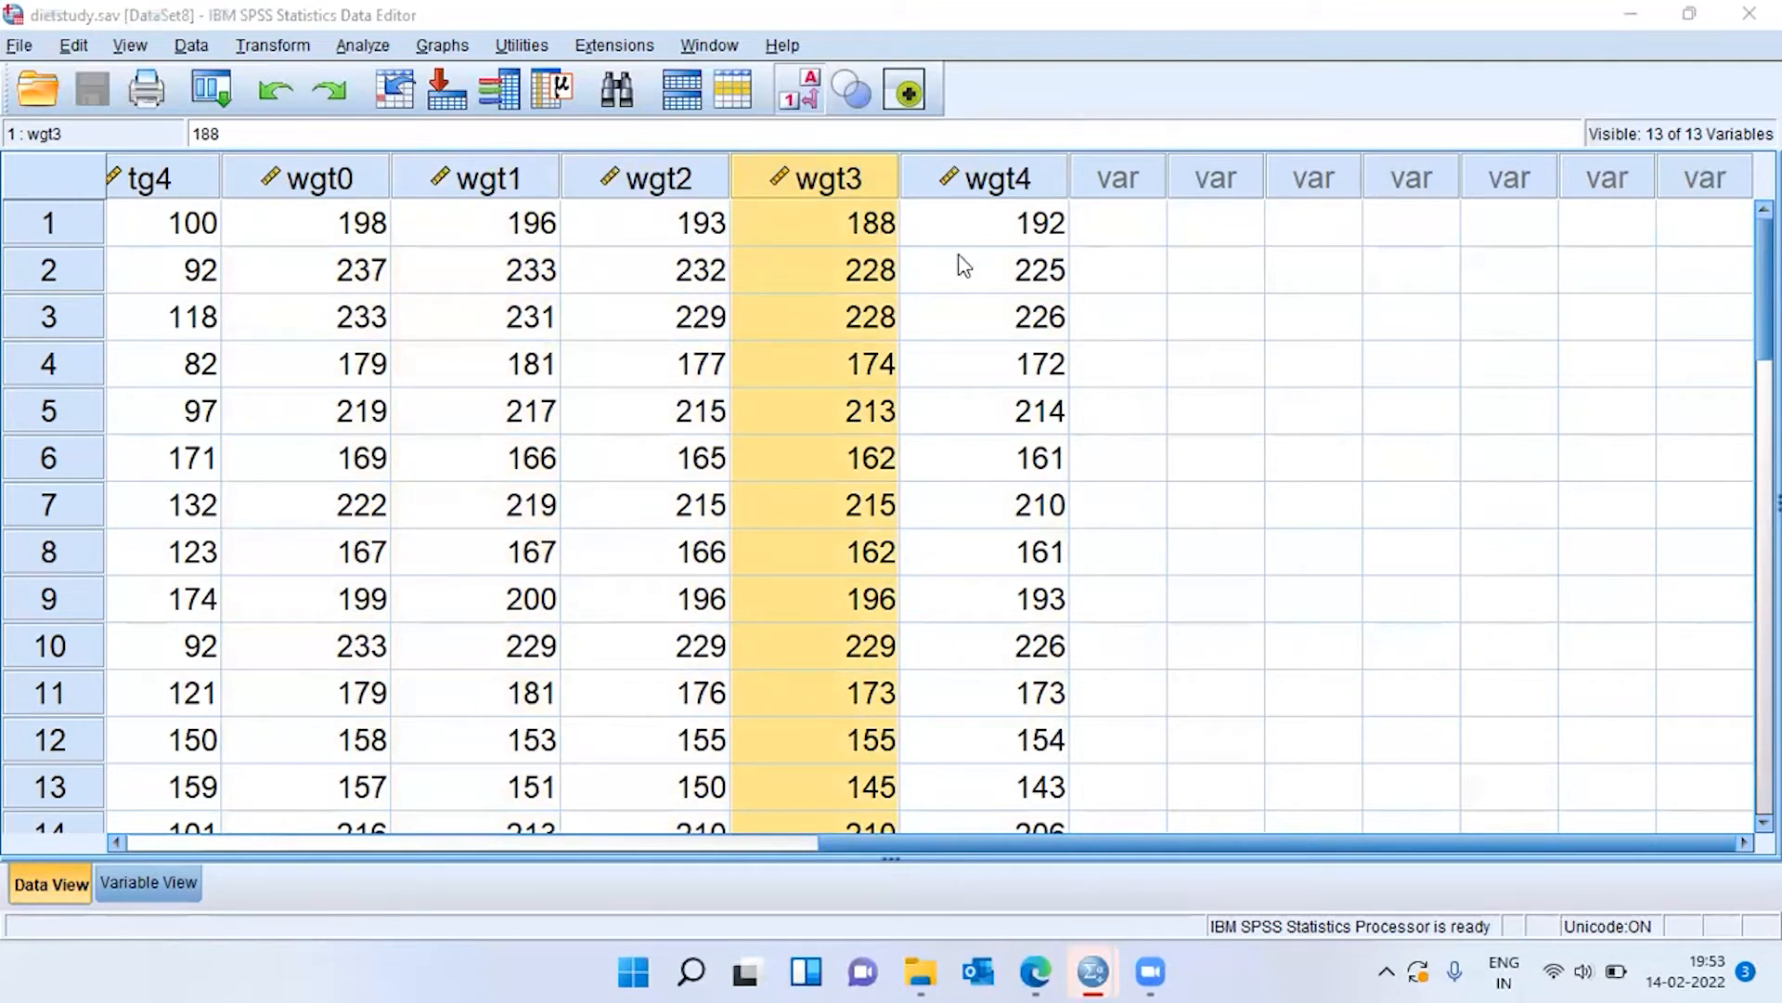
click(1038, 379)
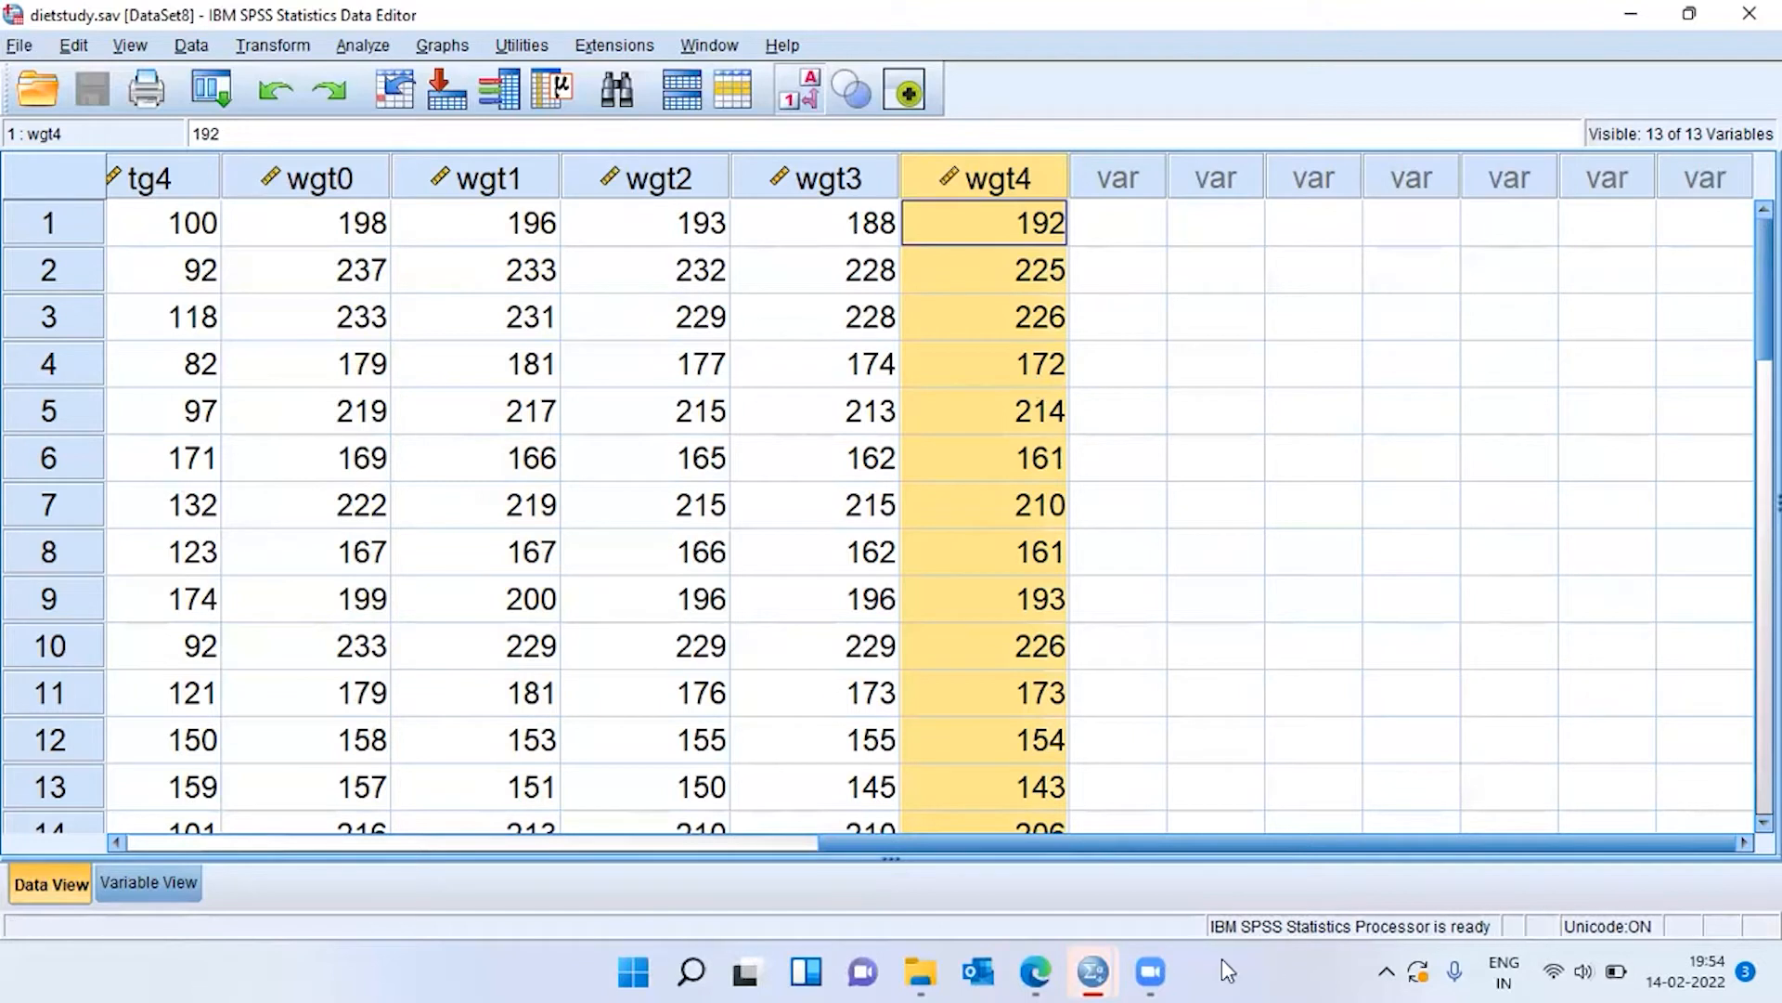
Set up a Paired-Samples T Test with Weight [wgt0] as Variable1 and Final weight [wgt4] as Variable2 of pair 1.
click(363, 46)
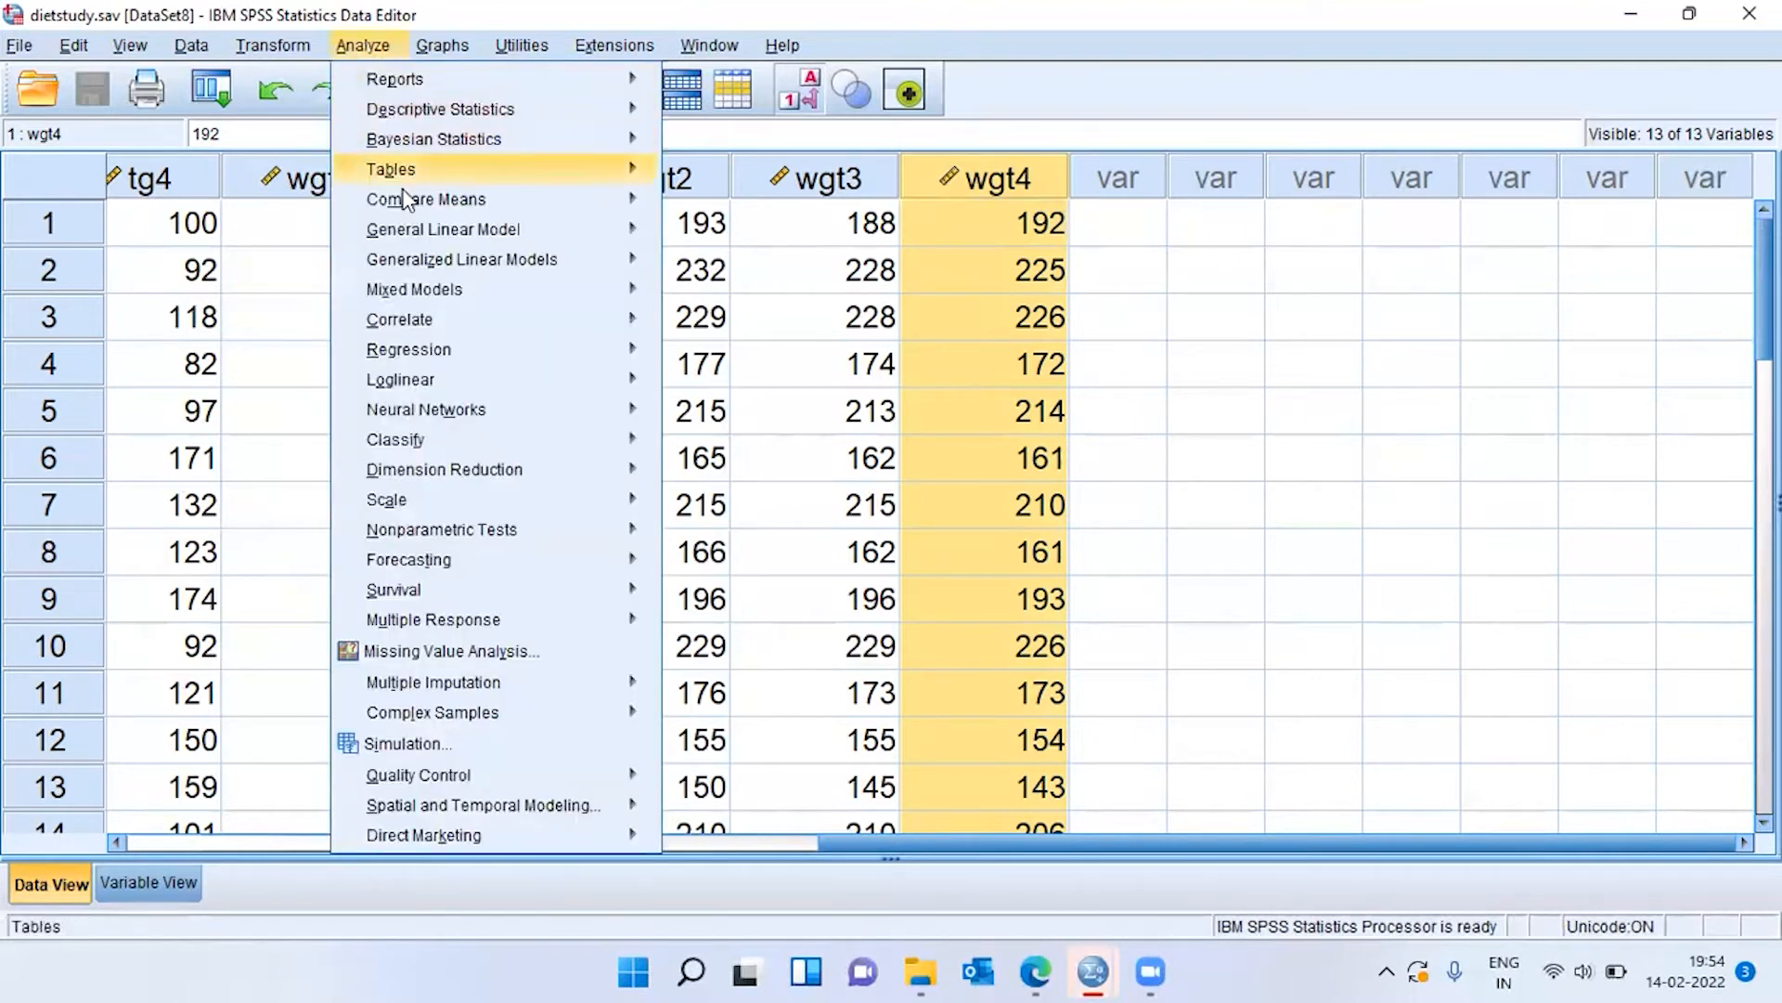
mouse_move(401, 204)
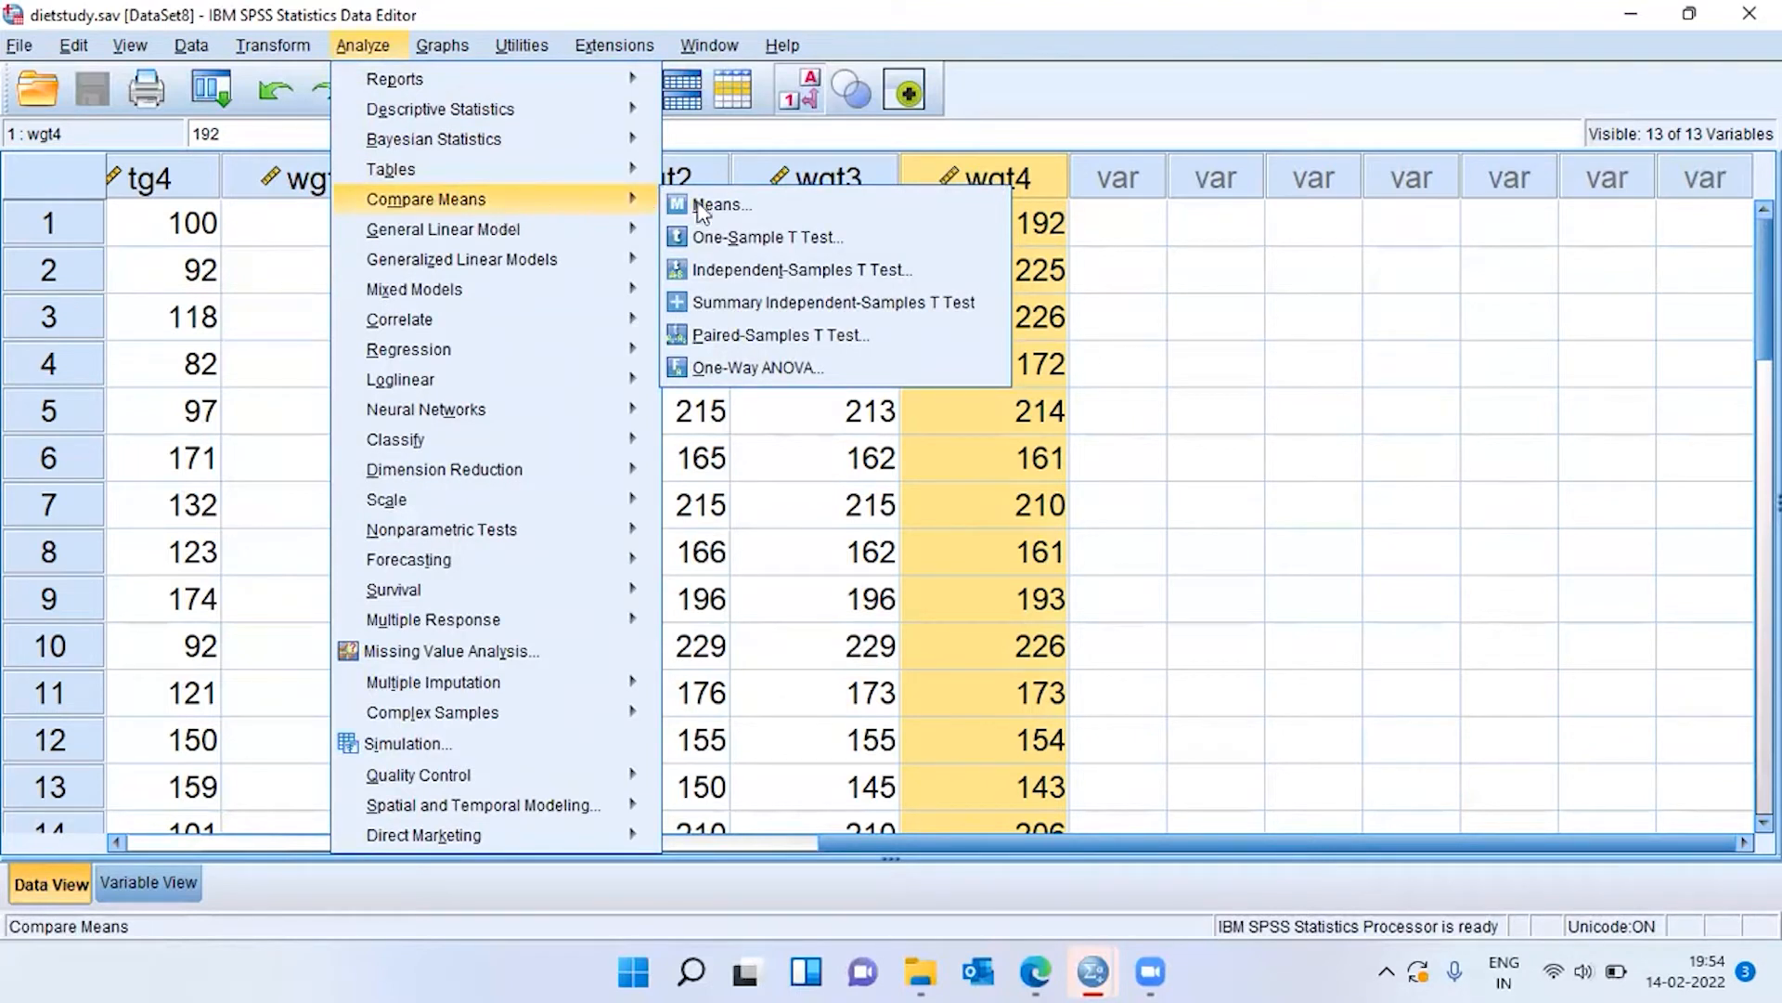
click(863, 349)
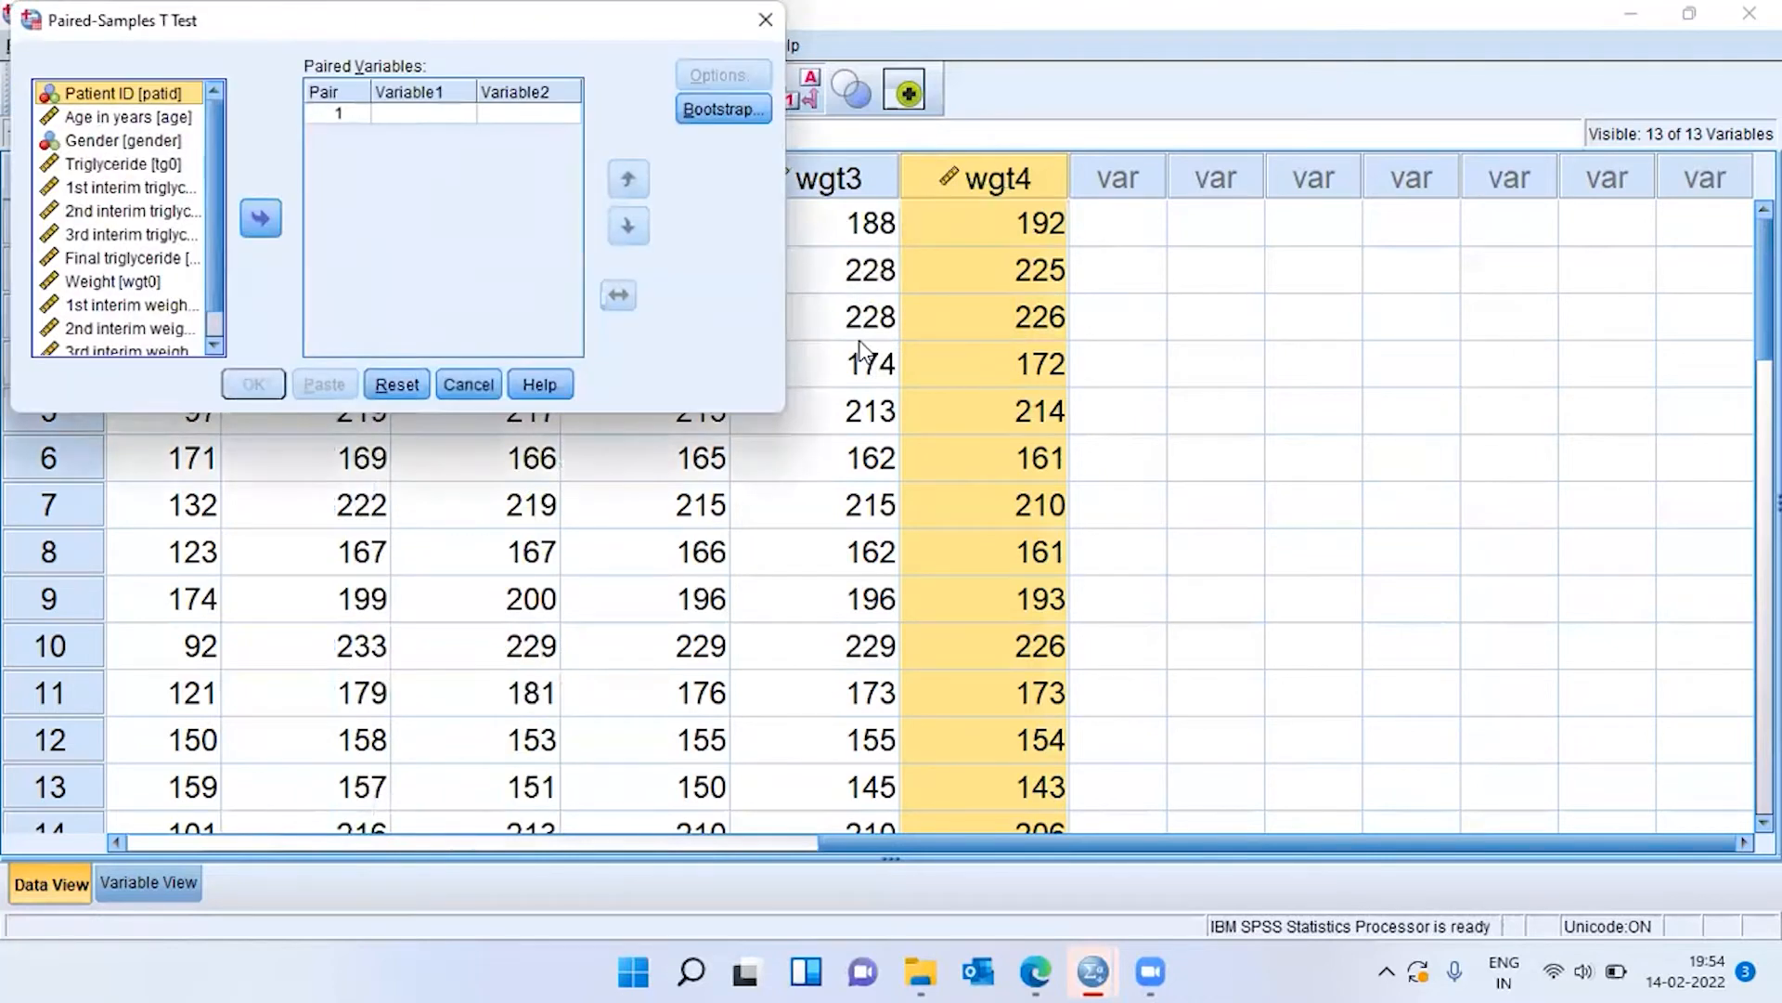
click(420, 114)
click(512, 112)
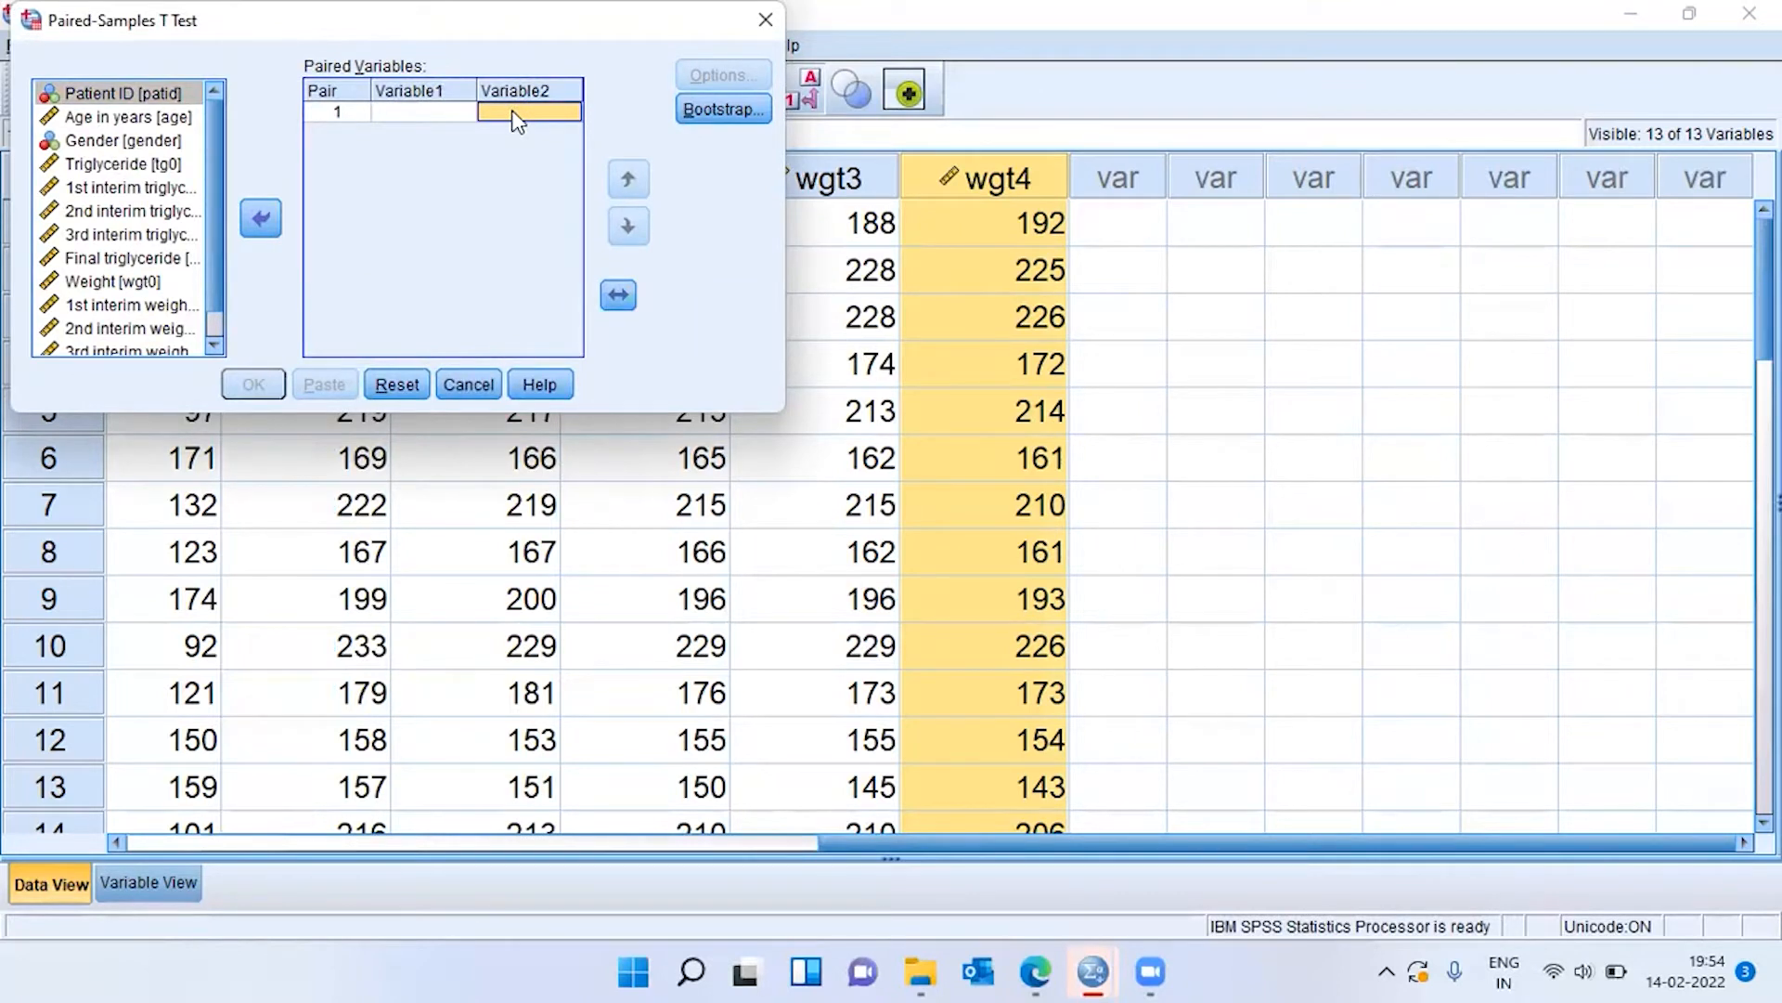
click(442, 113)
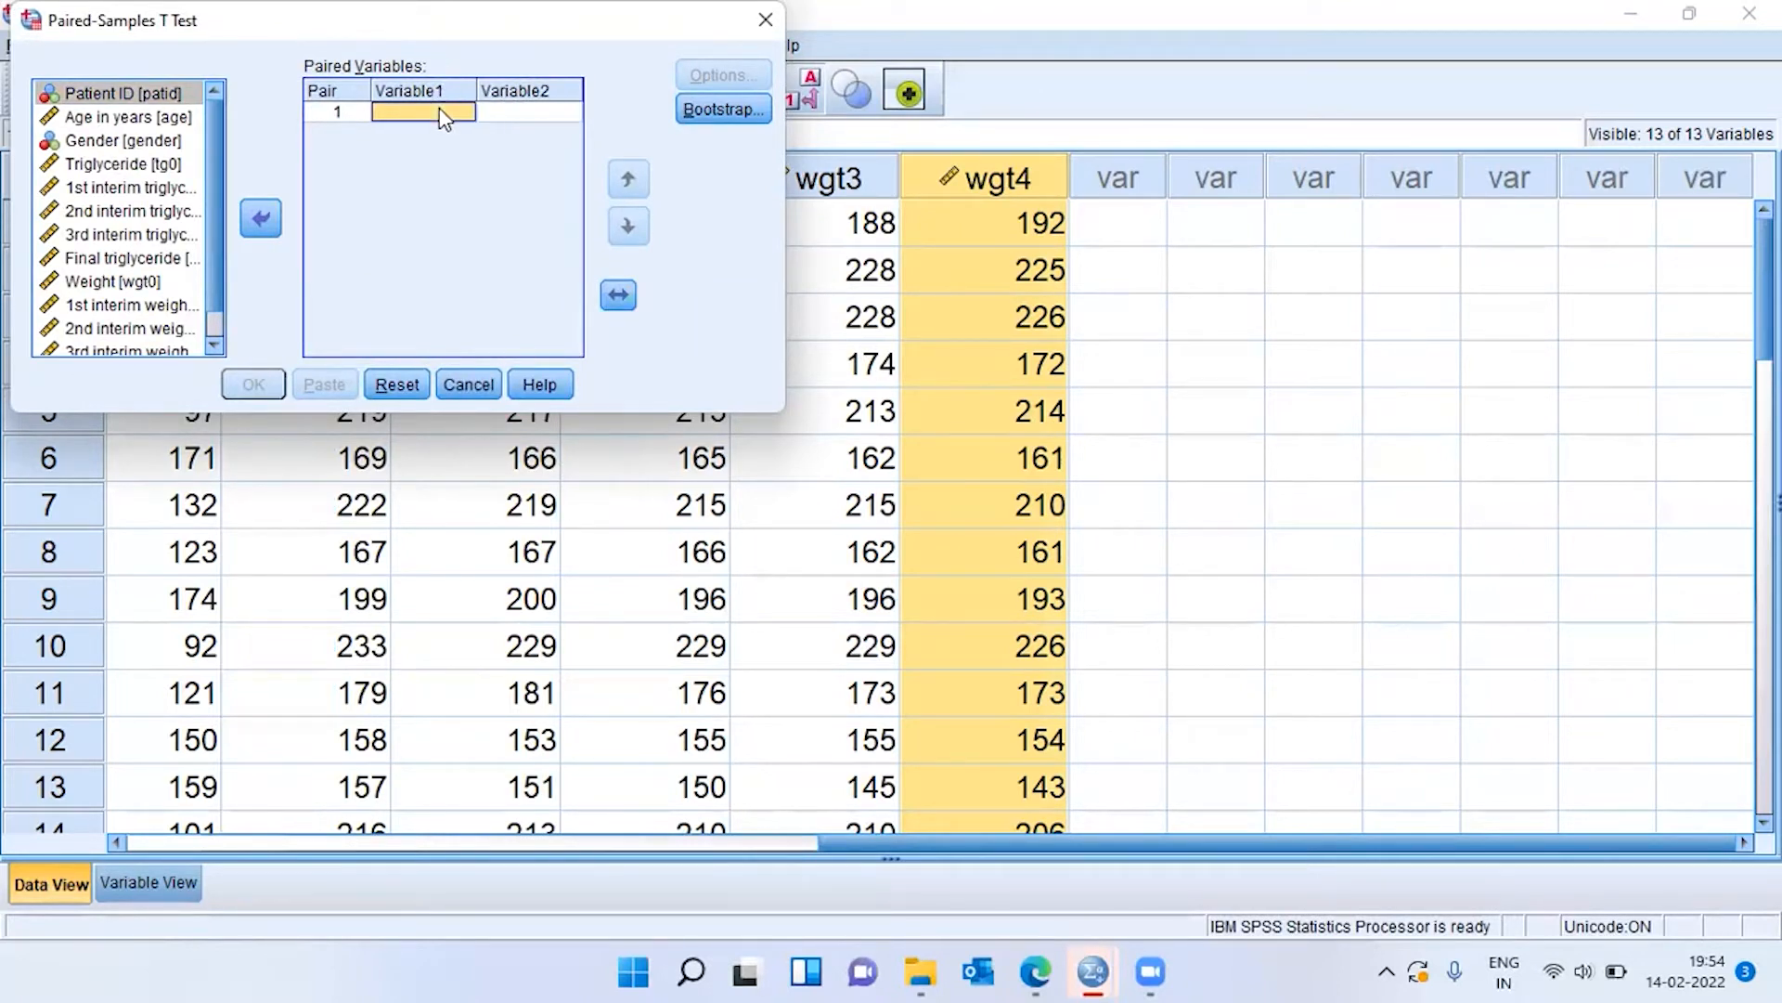
scroll(215, 257, down, 1)
scroll(214, 256, down, 1)
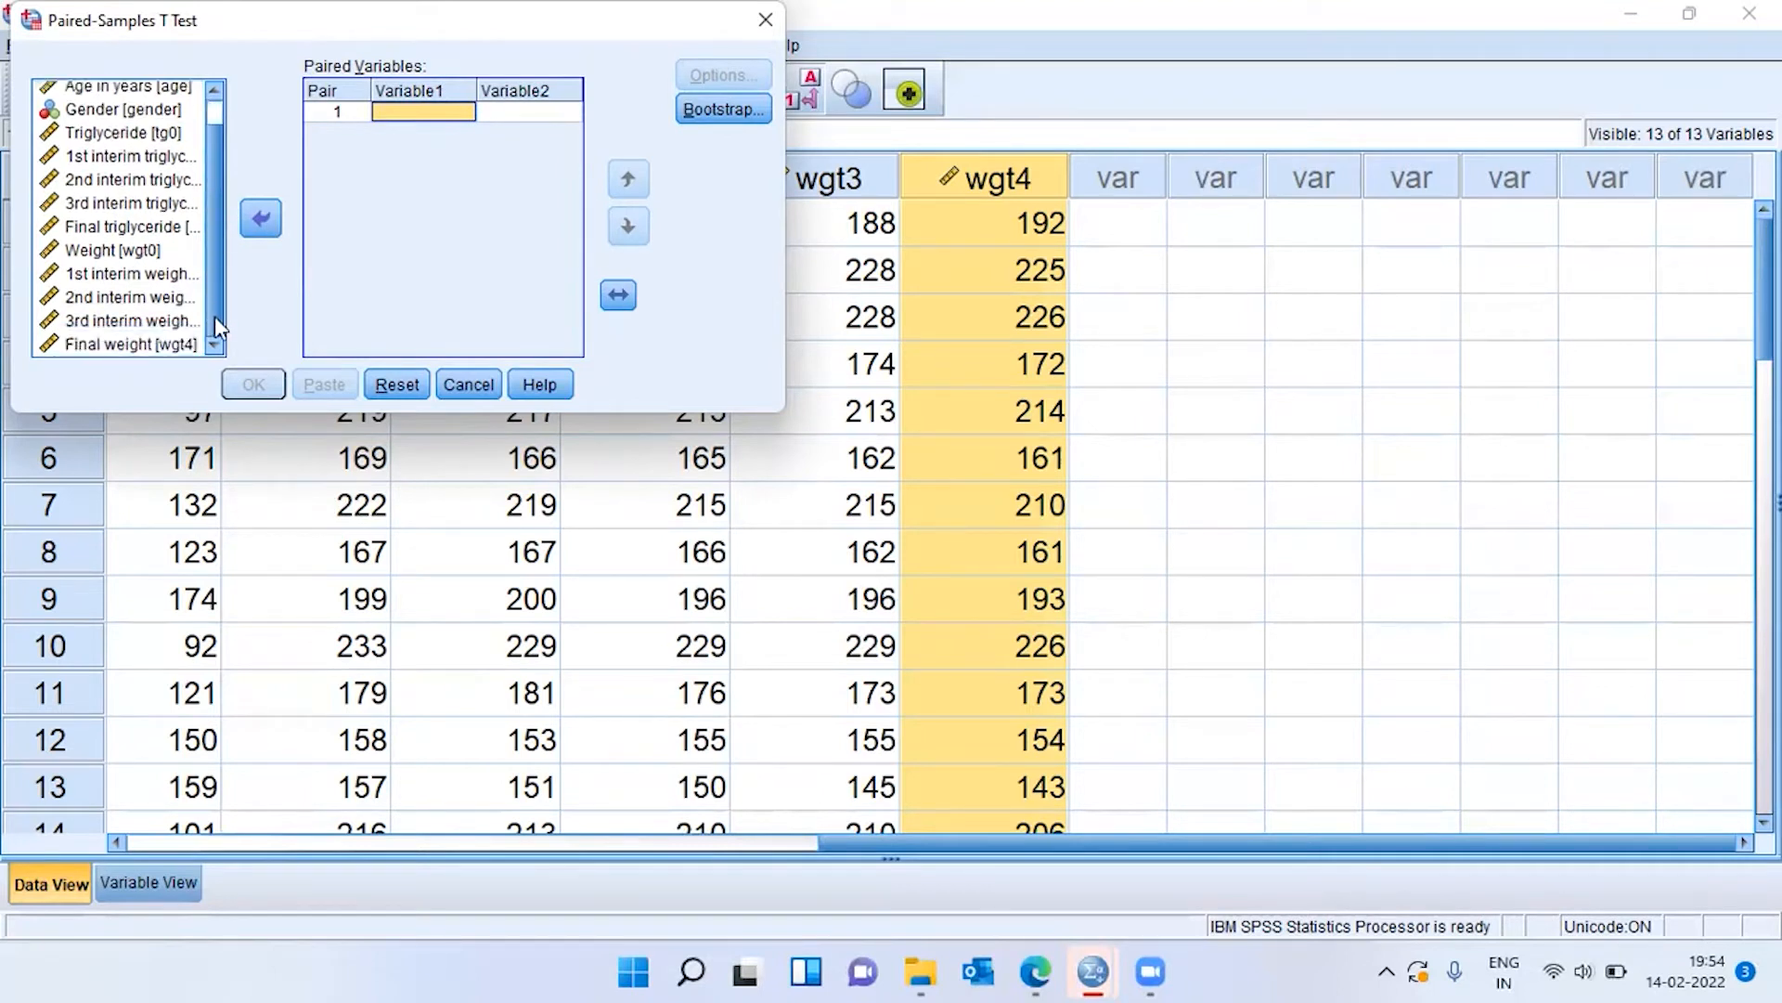
click(128, 250)
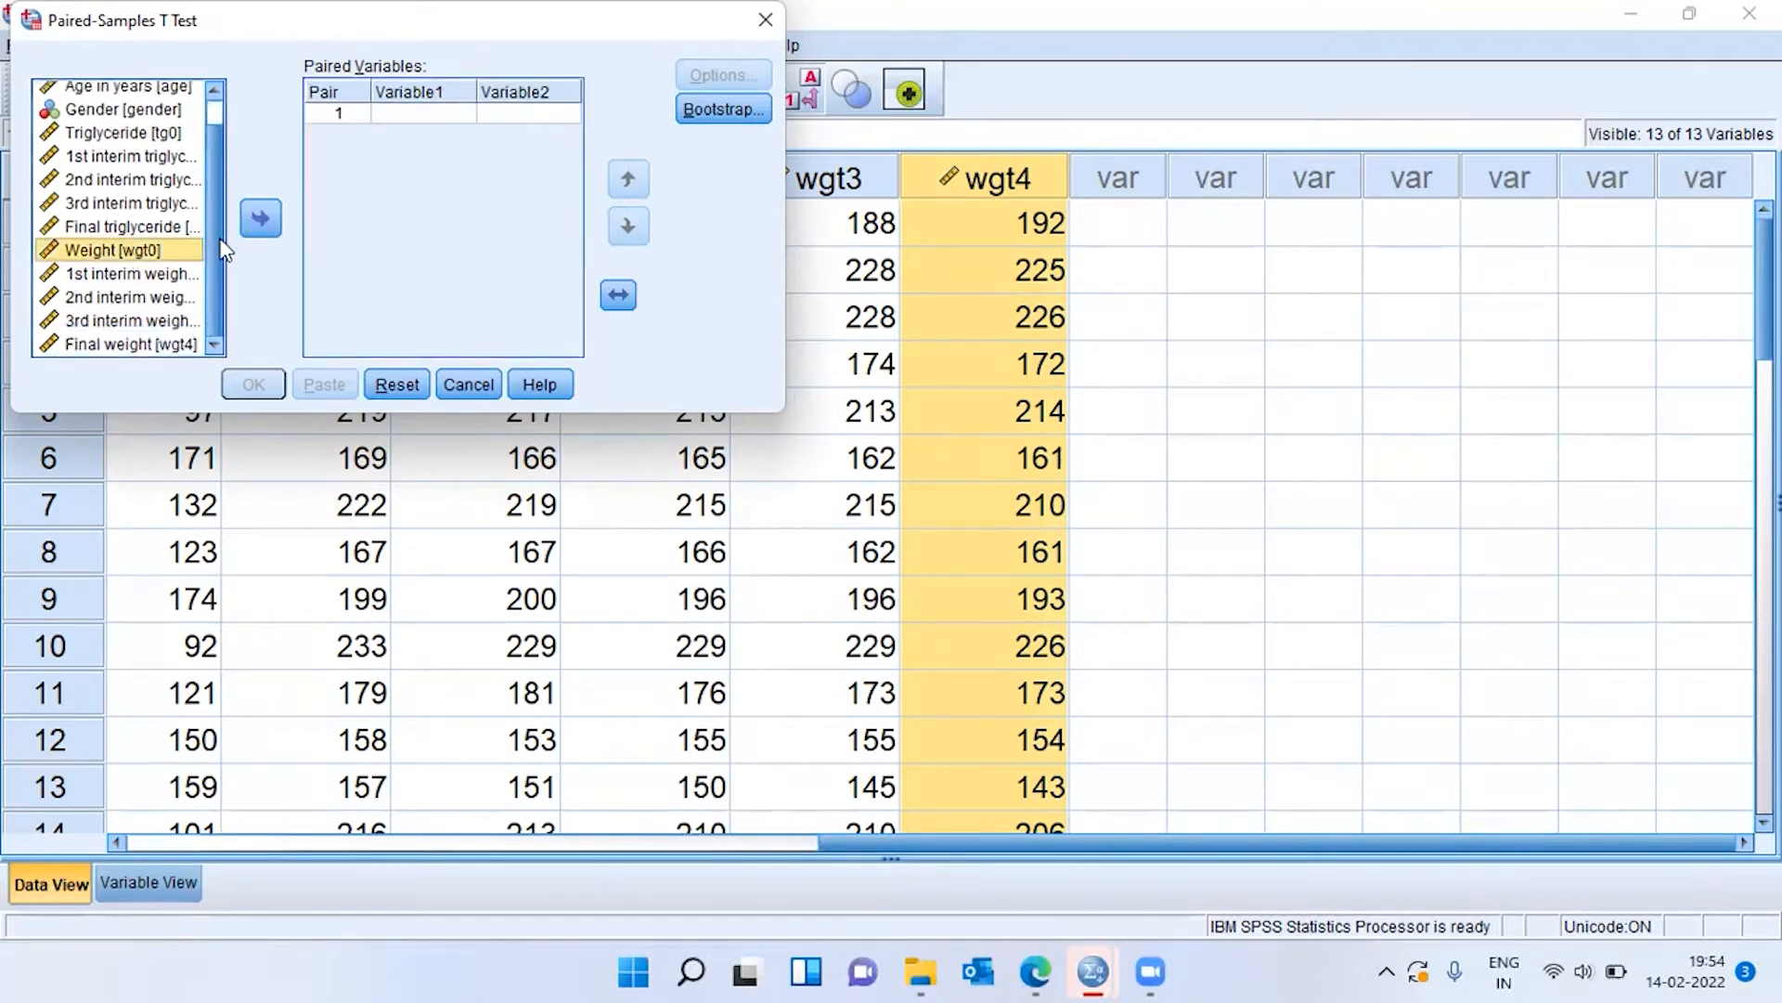
ctrl+click(132, 349)
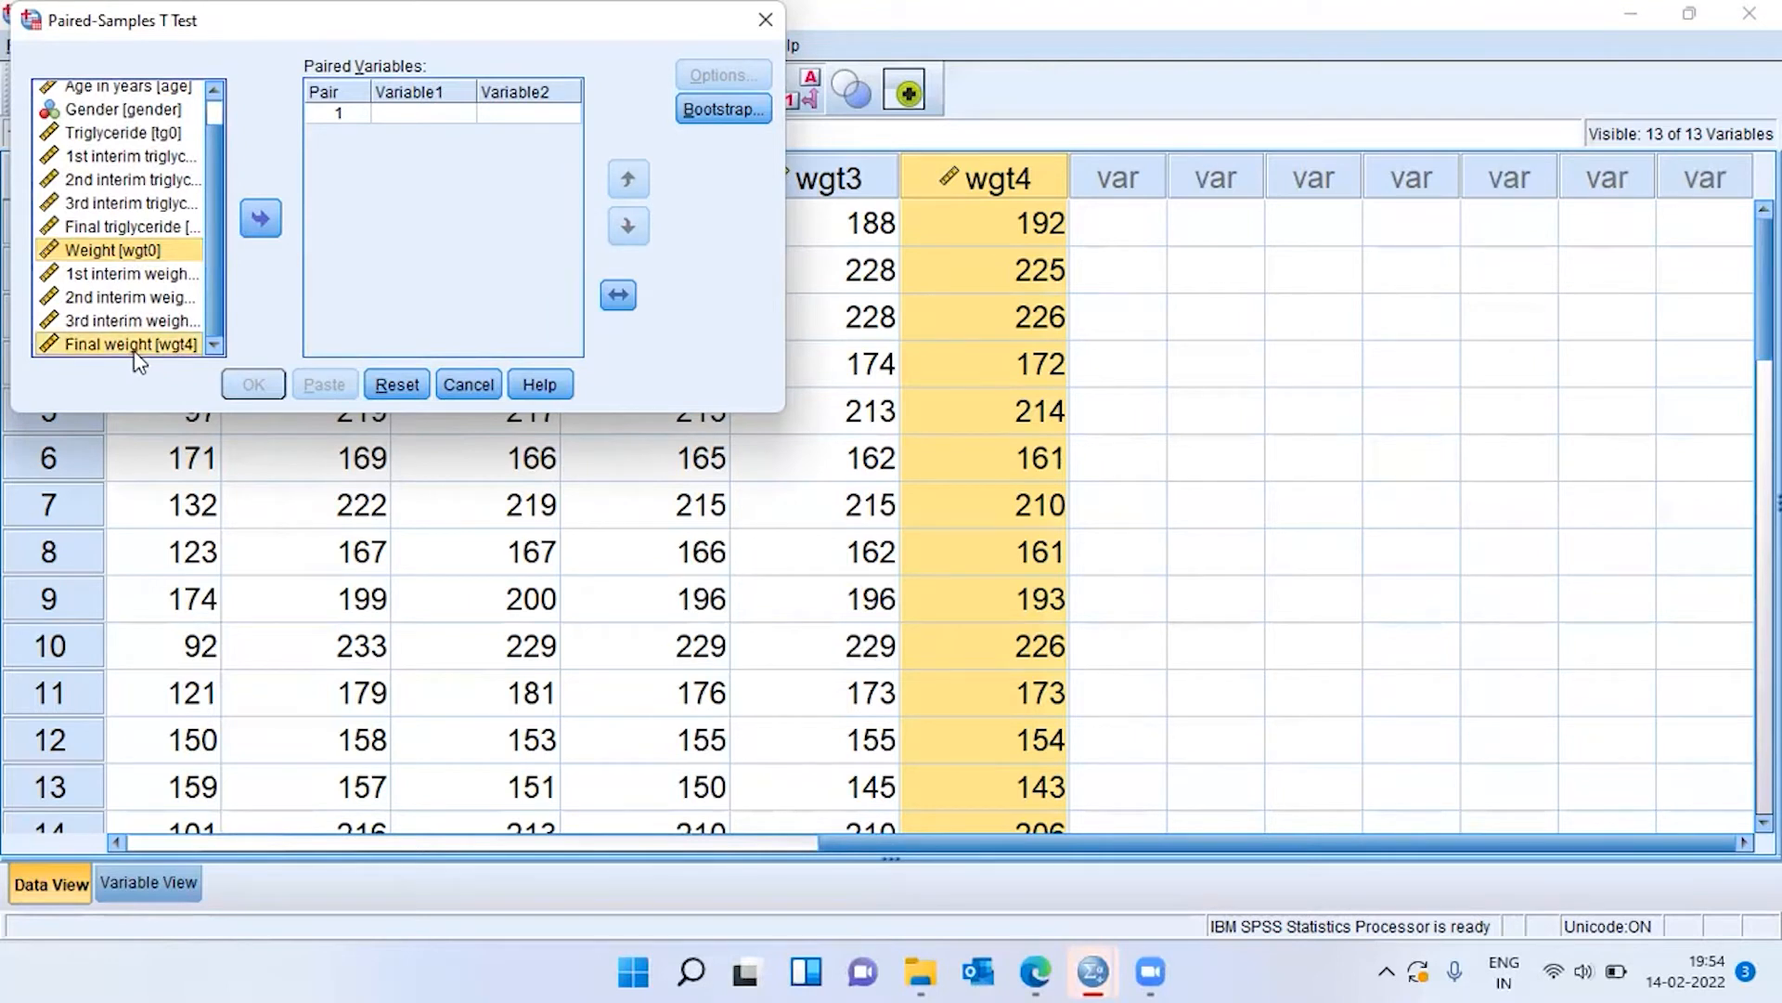
click(262, 221)
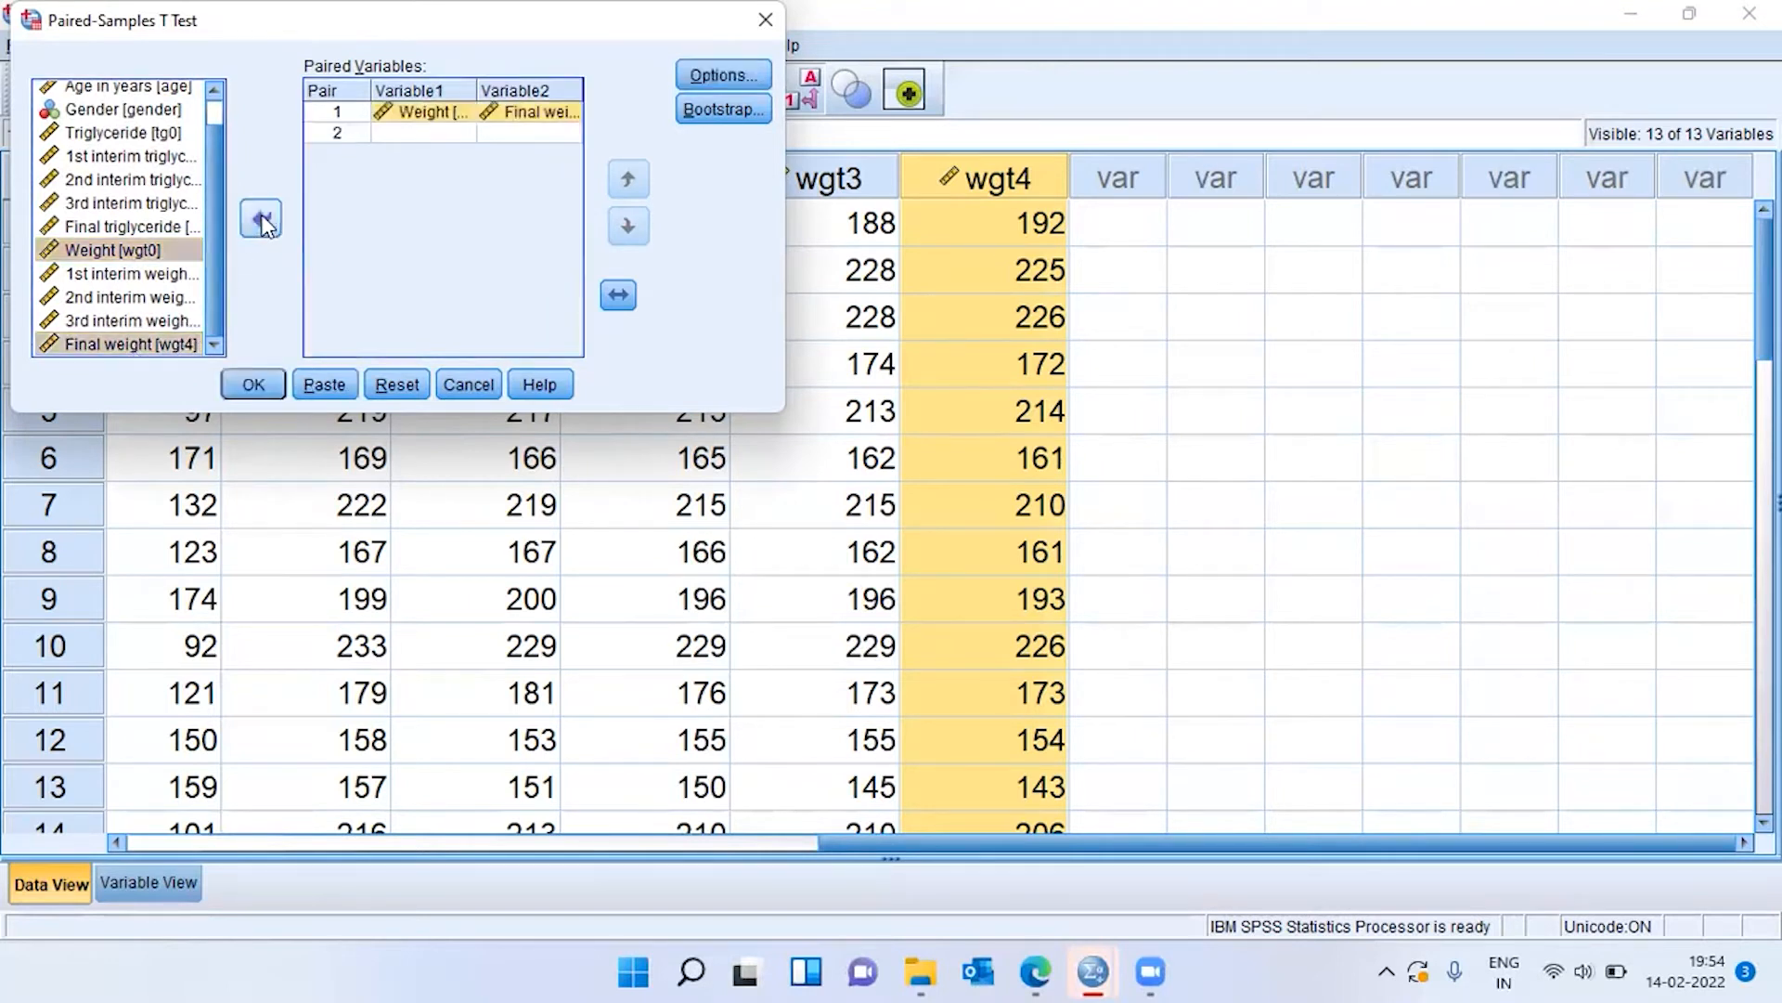
Check both variables of pair 1 and run the paired-samples t test.
click(425, 117)
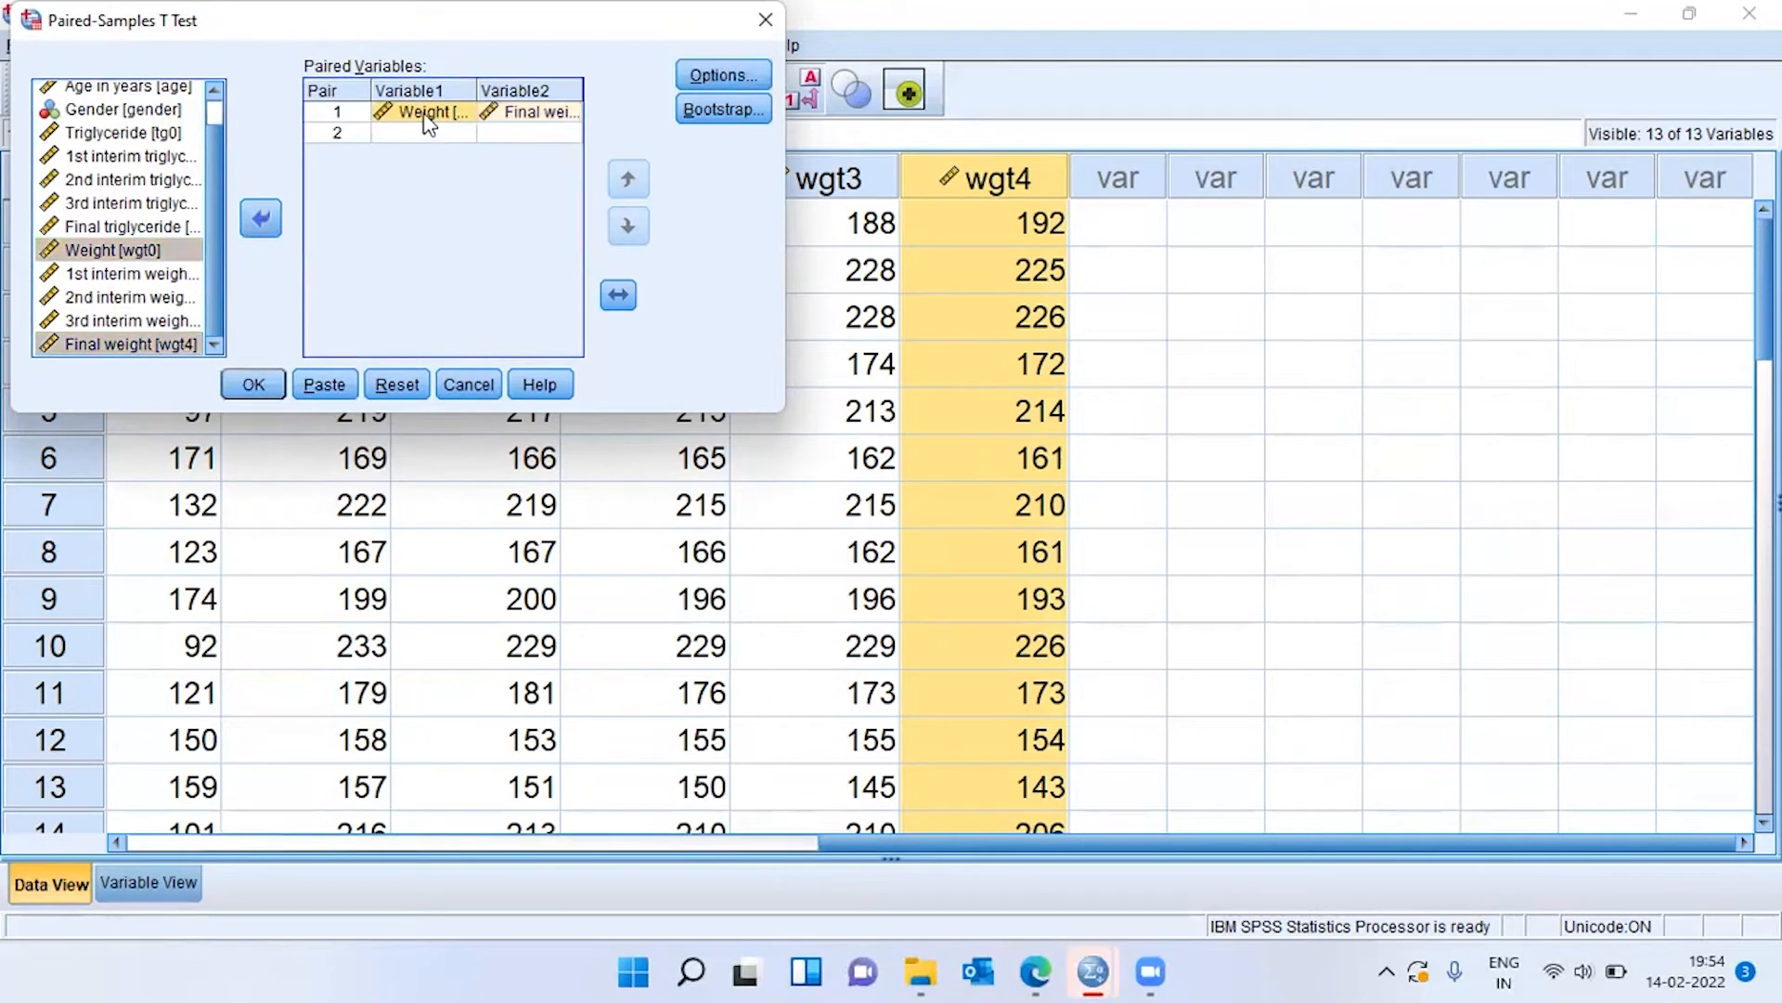
click(545, 119)
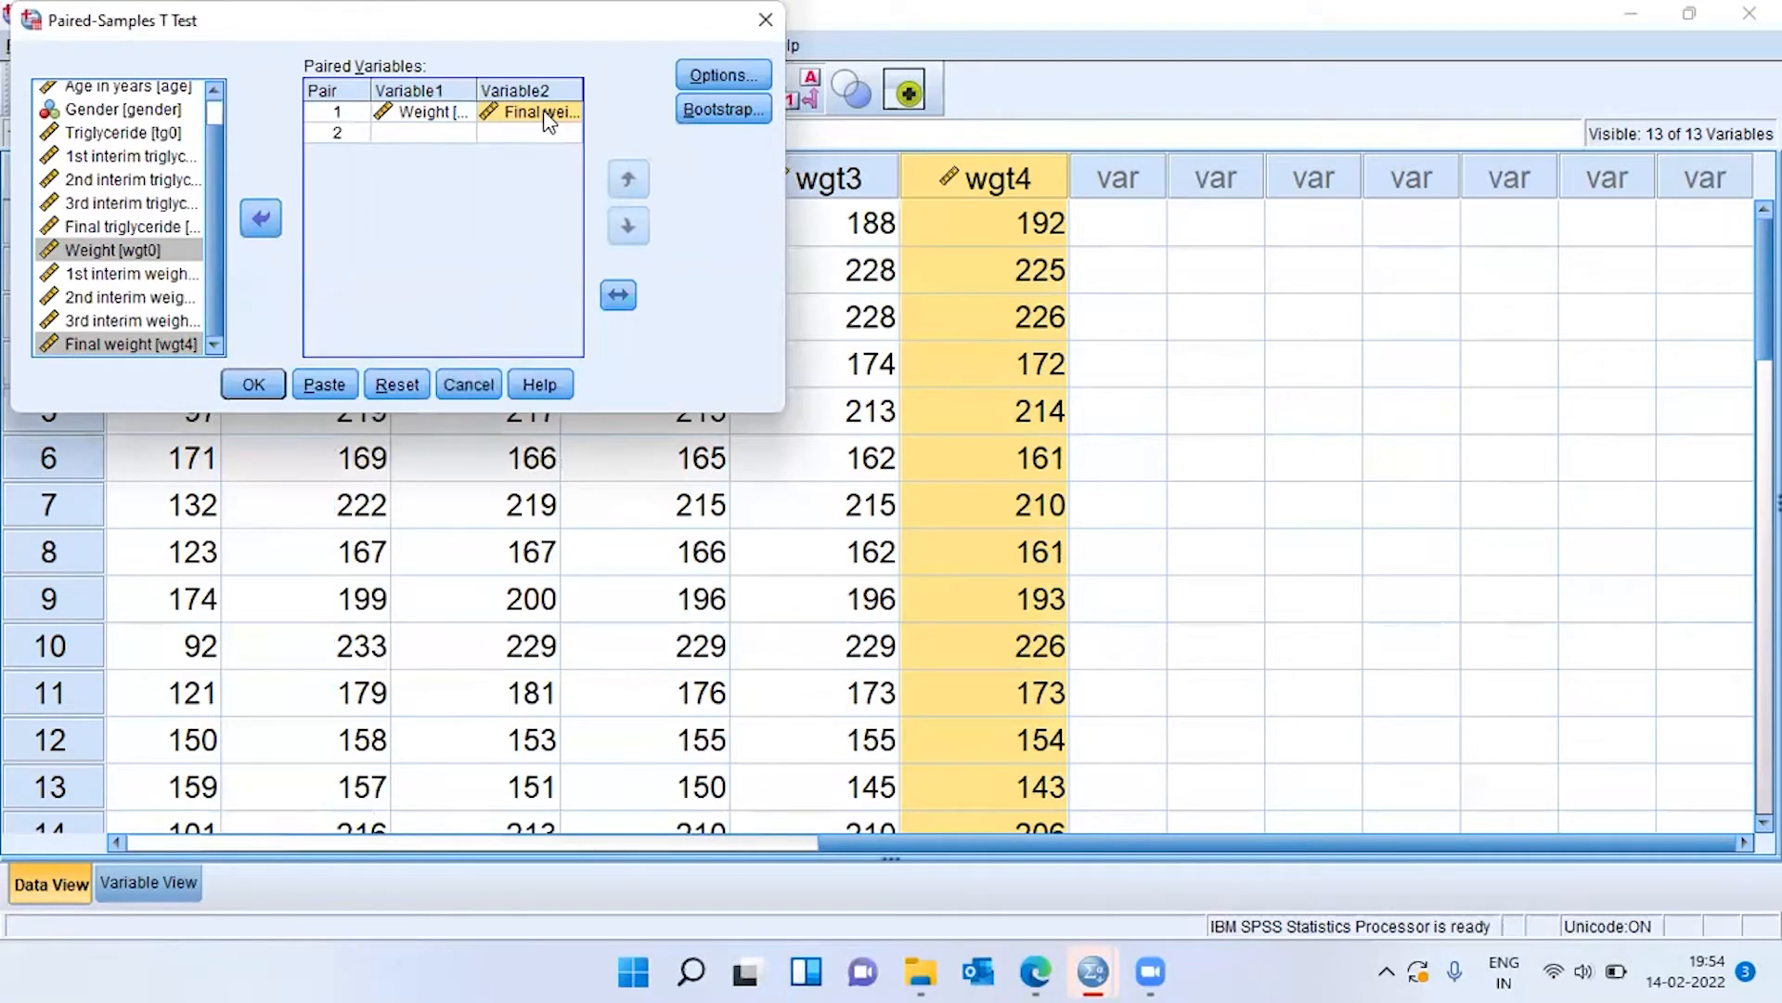
click(265, 385)
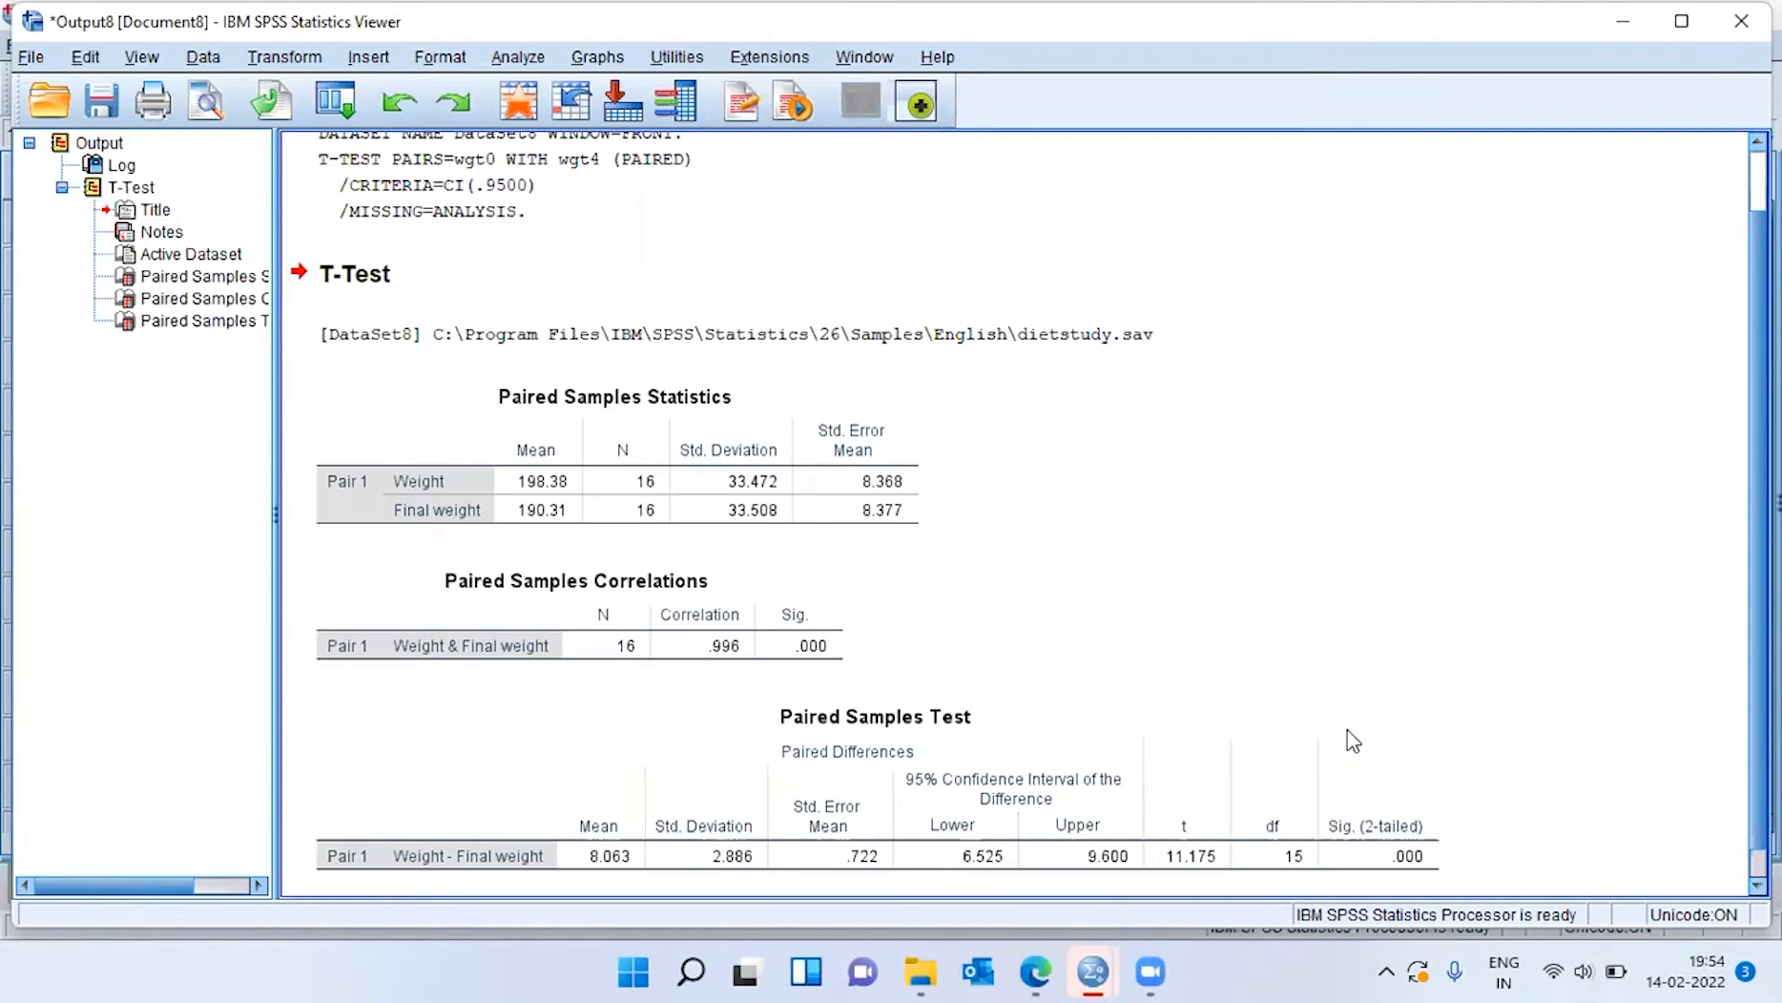
Examine the Paired Samples Statistics table, comparing the mean of Weight with the mean of Final weight.
click(608, 517)
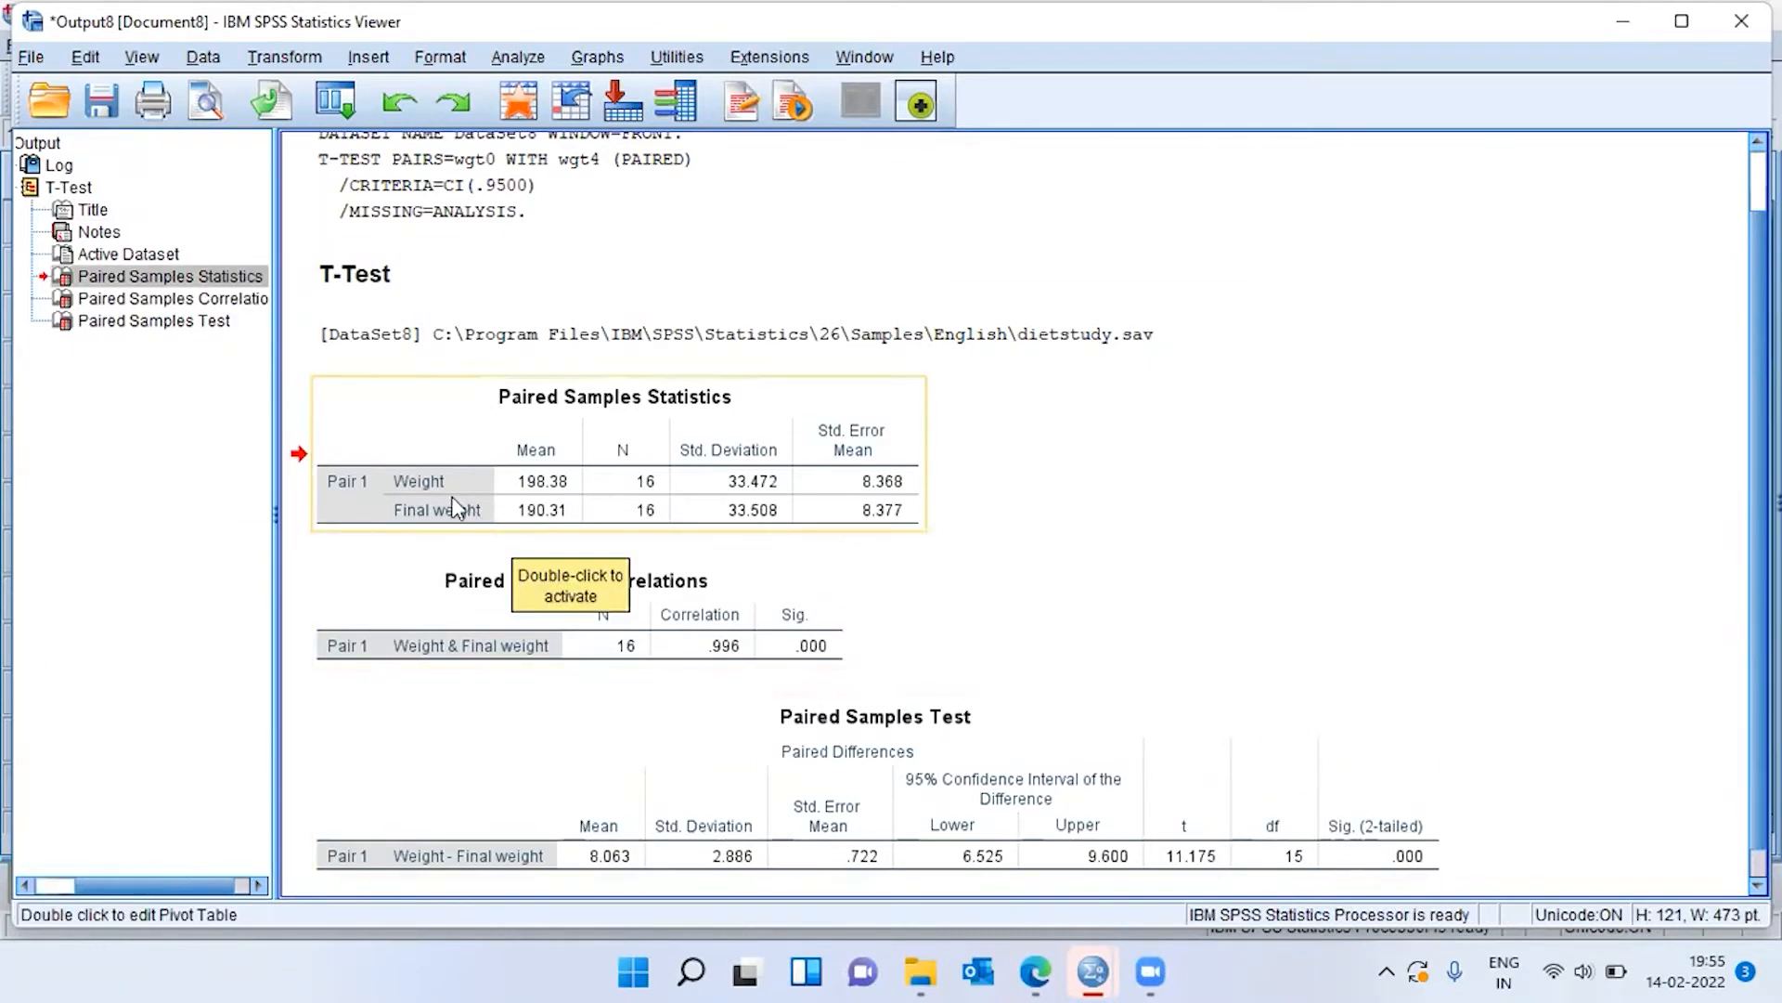
click(561, 504)
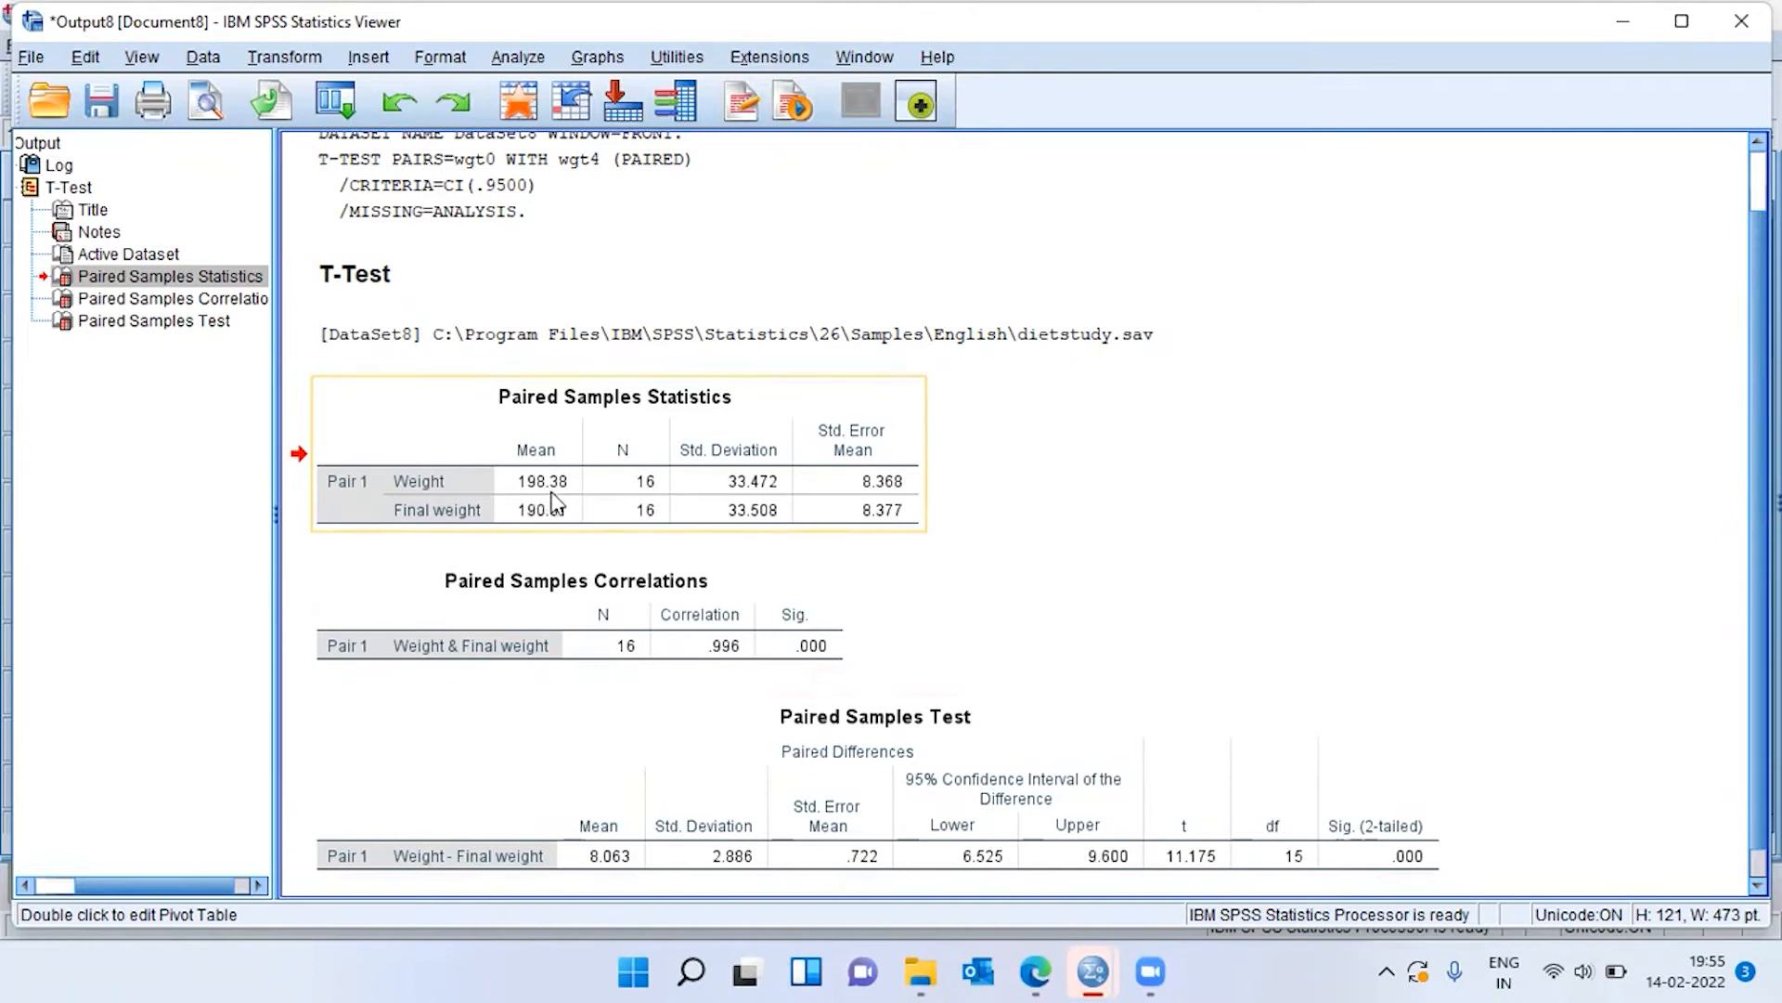
click(520, 511)
click(545, 537)
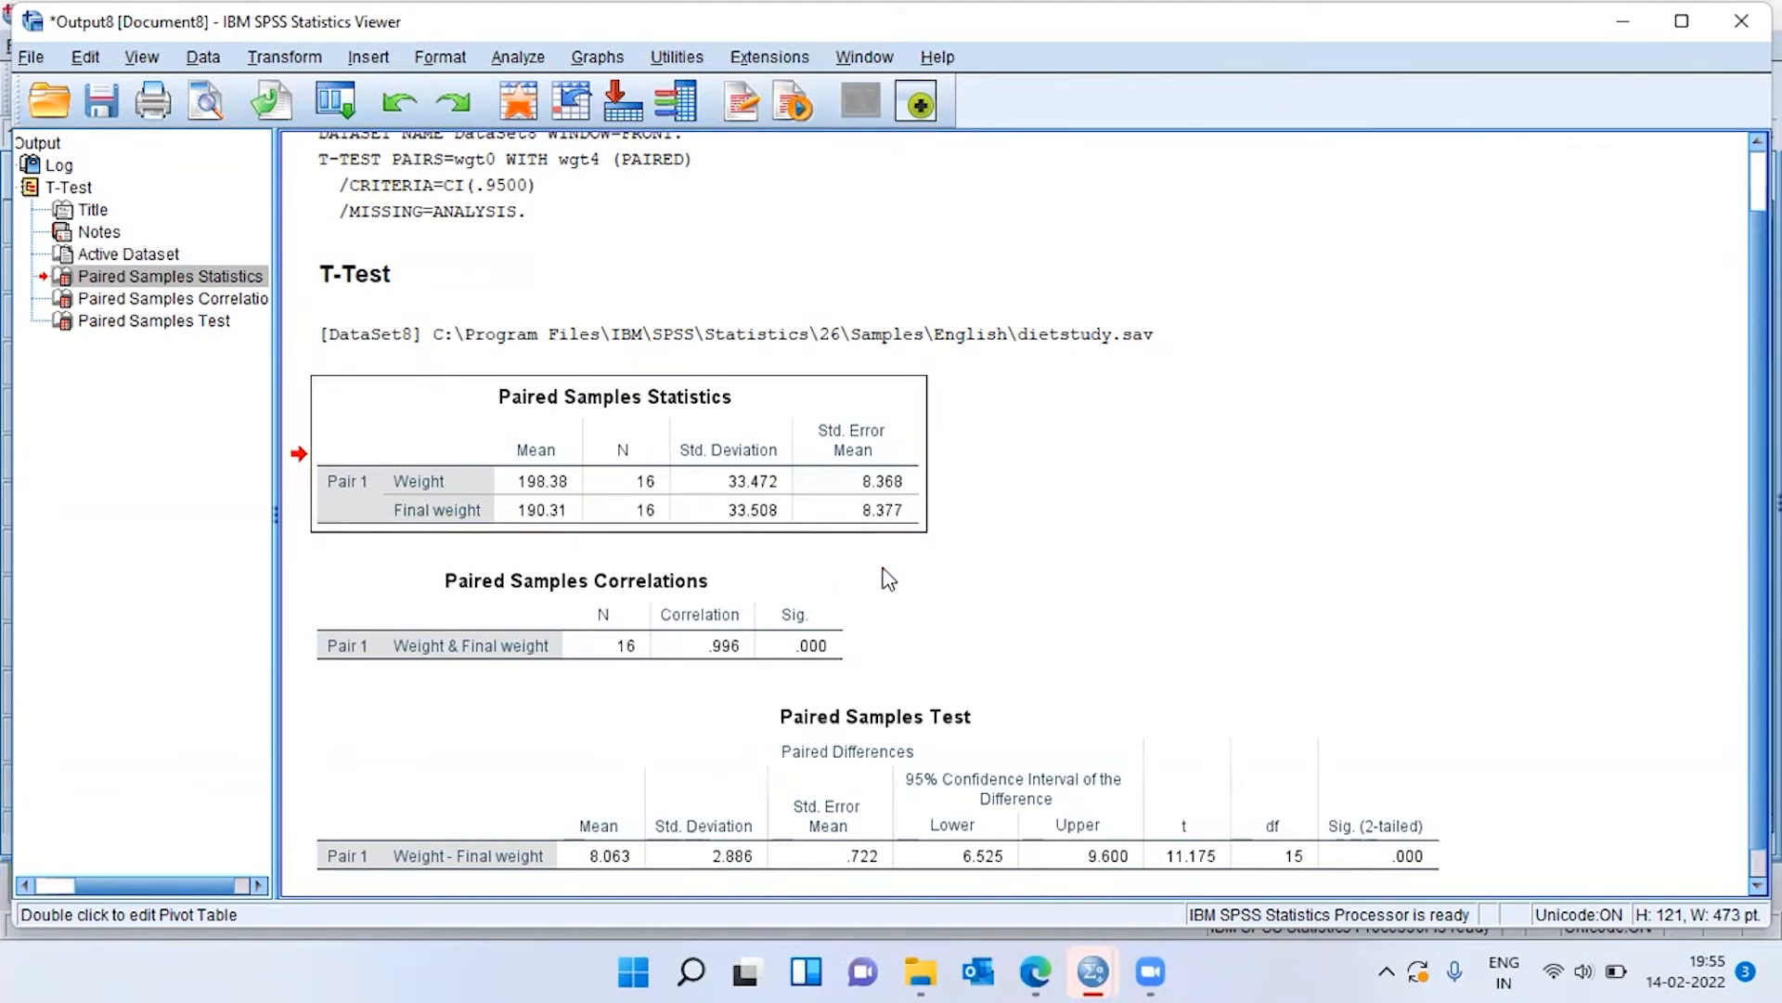
Delete the Paired Samples Correlations table from the output.
click(785, 645)
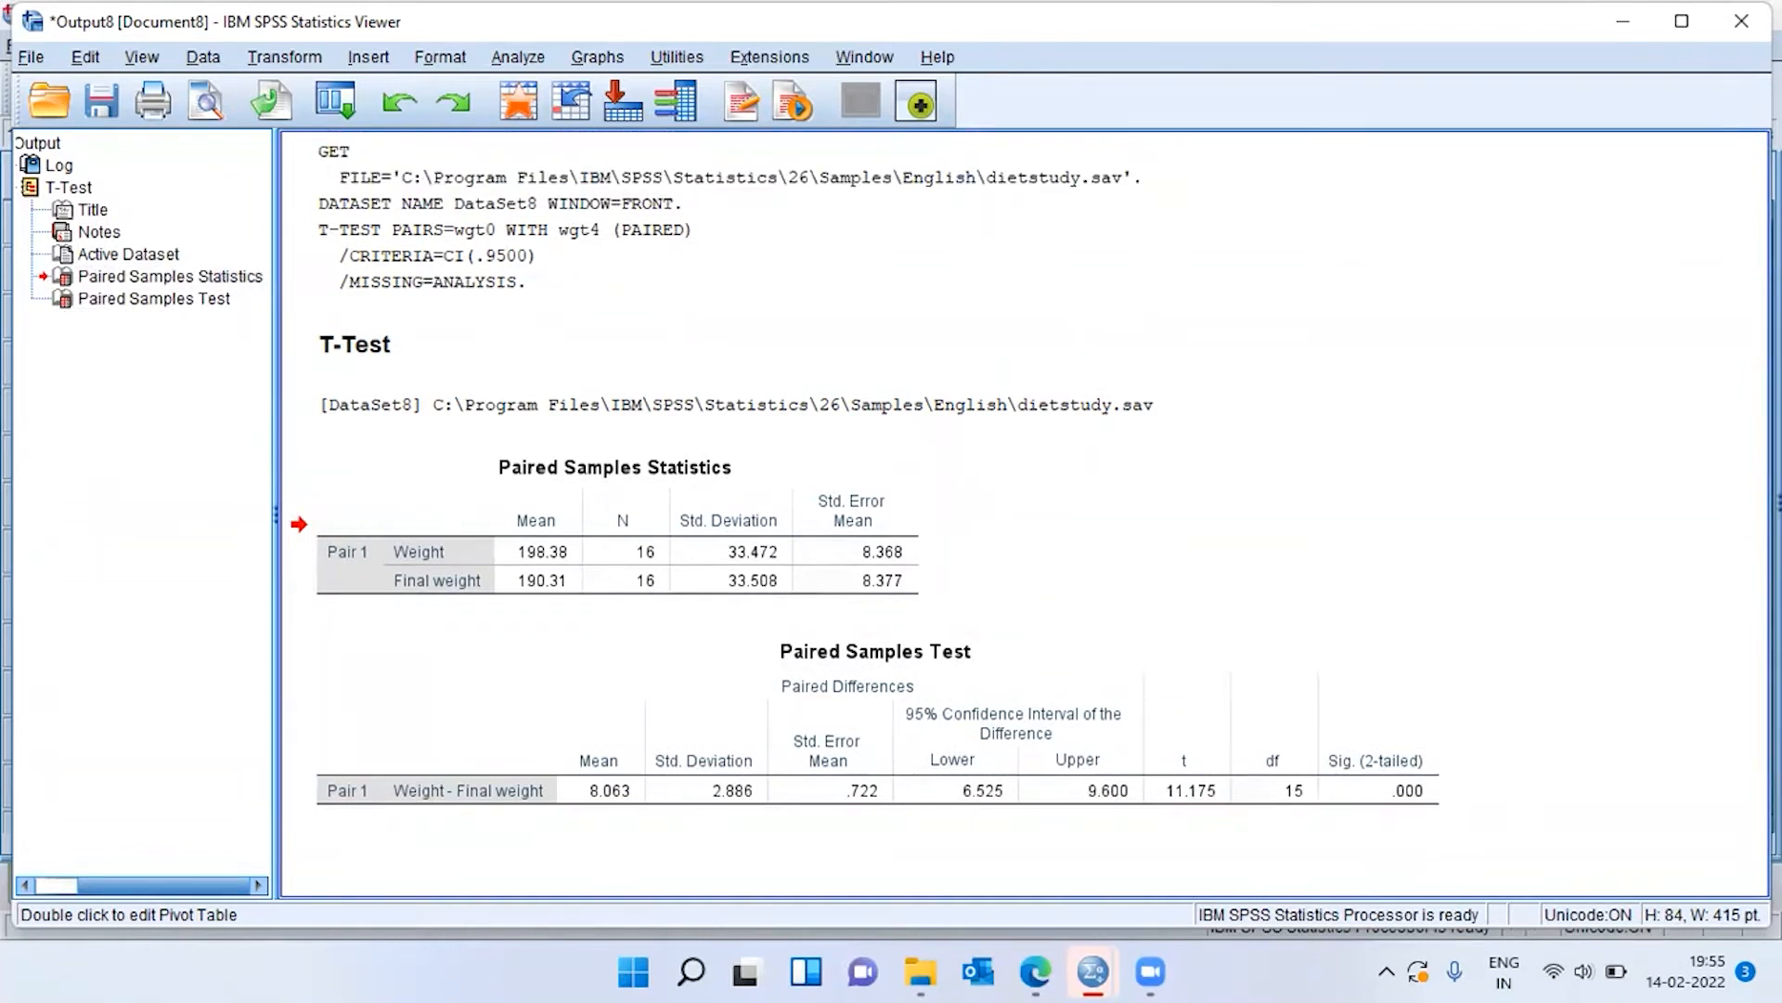
click(800, 740)
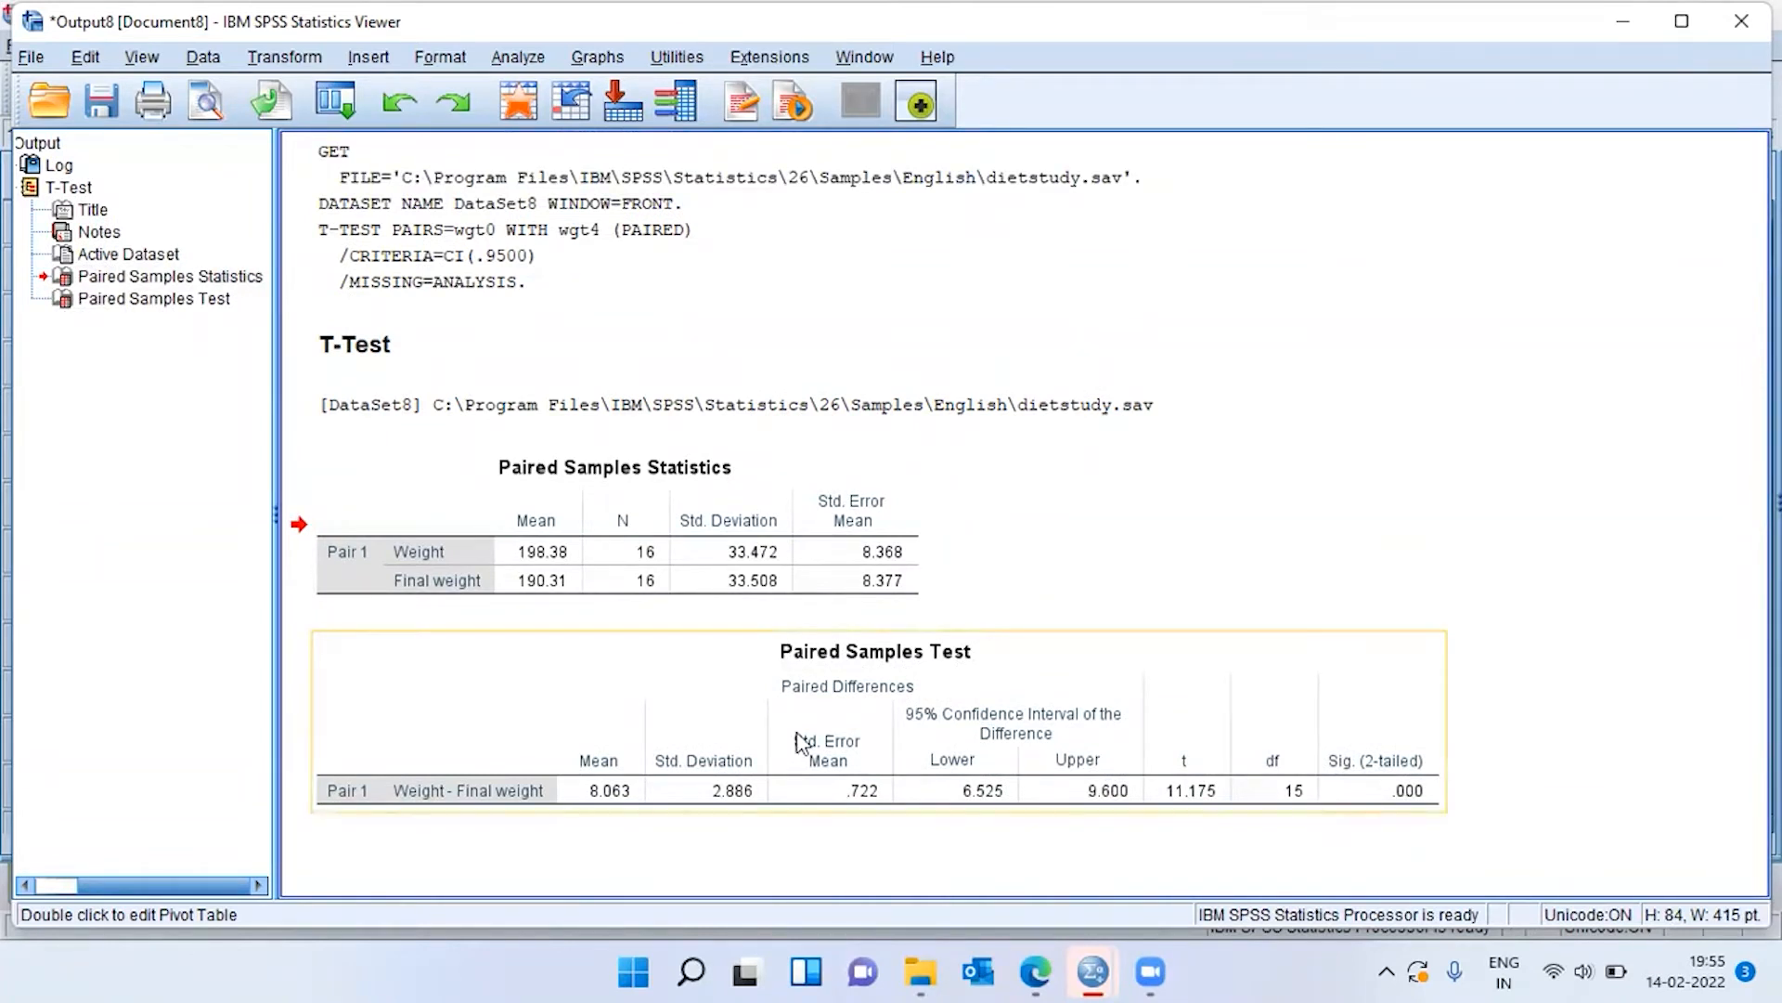
Examine the mean difference, standard deviation, standard error and 95% confidence interval in the Paired Samples Test table.
click(800, 740)
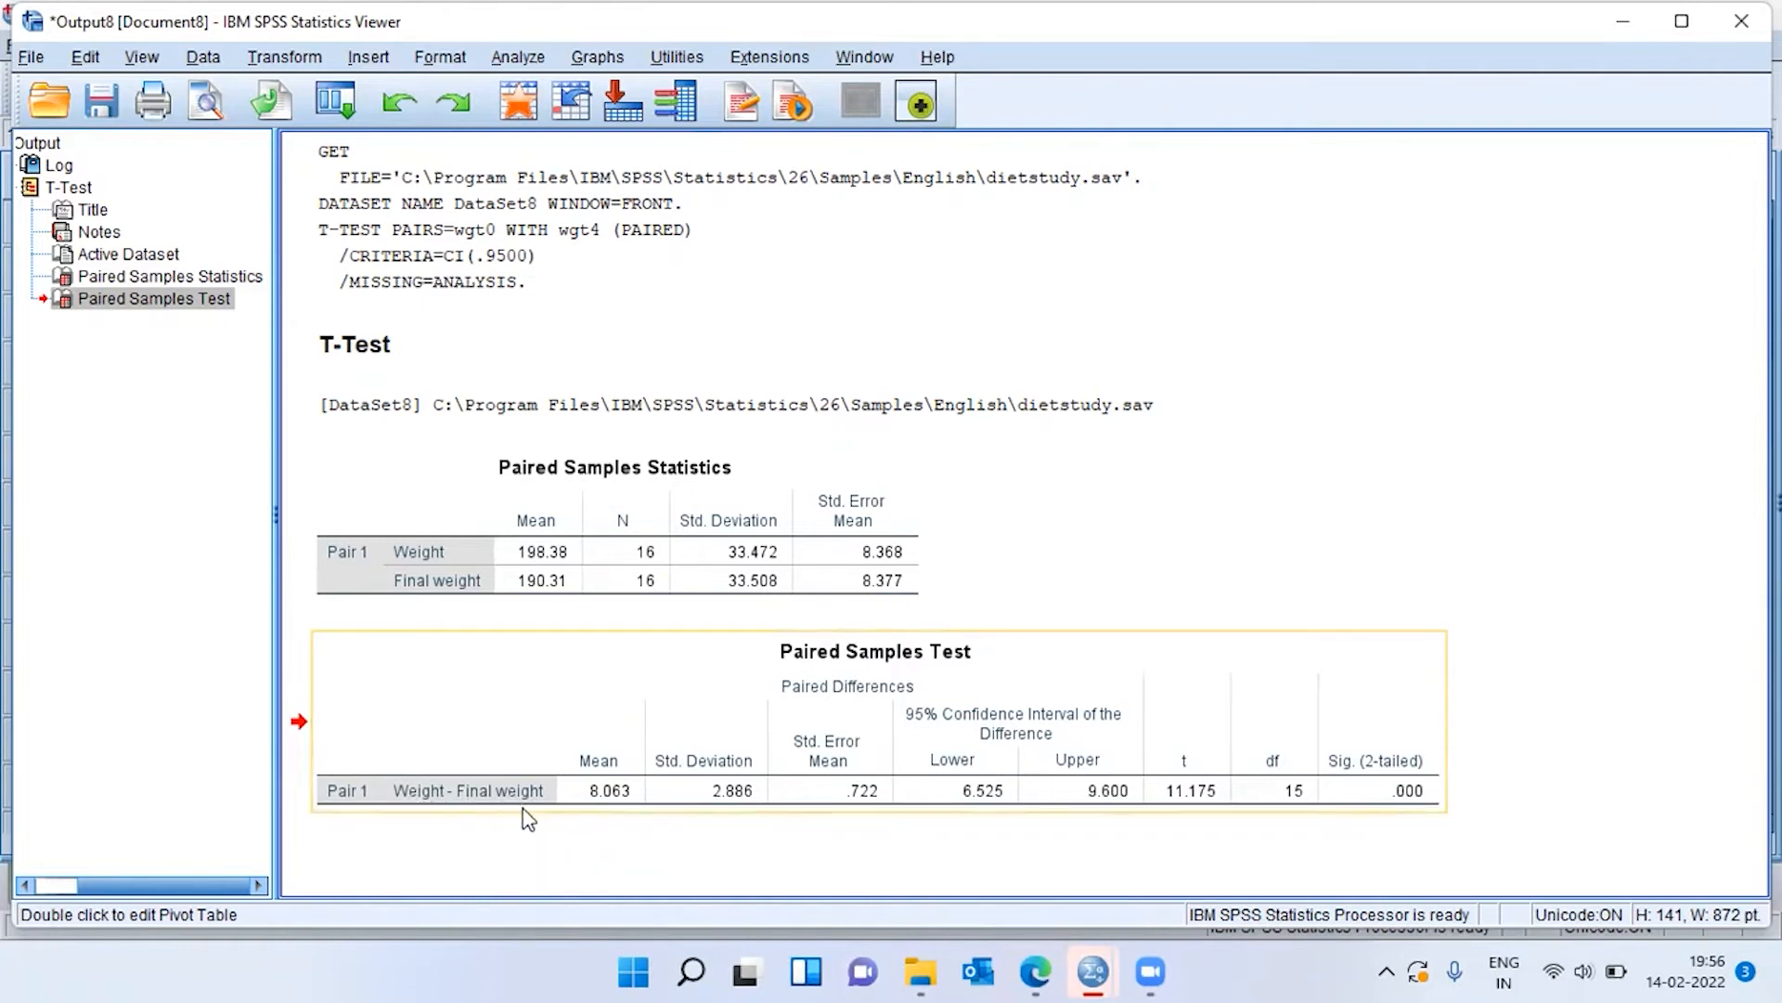
click(617, 809)
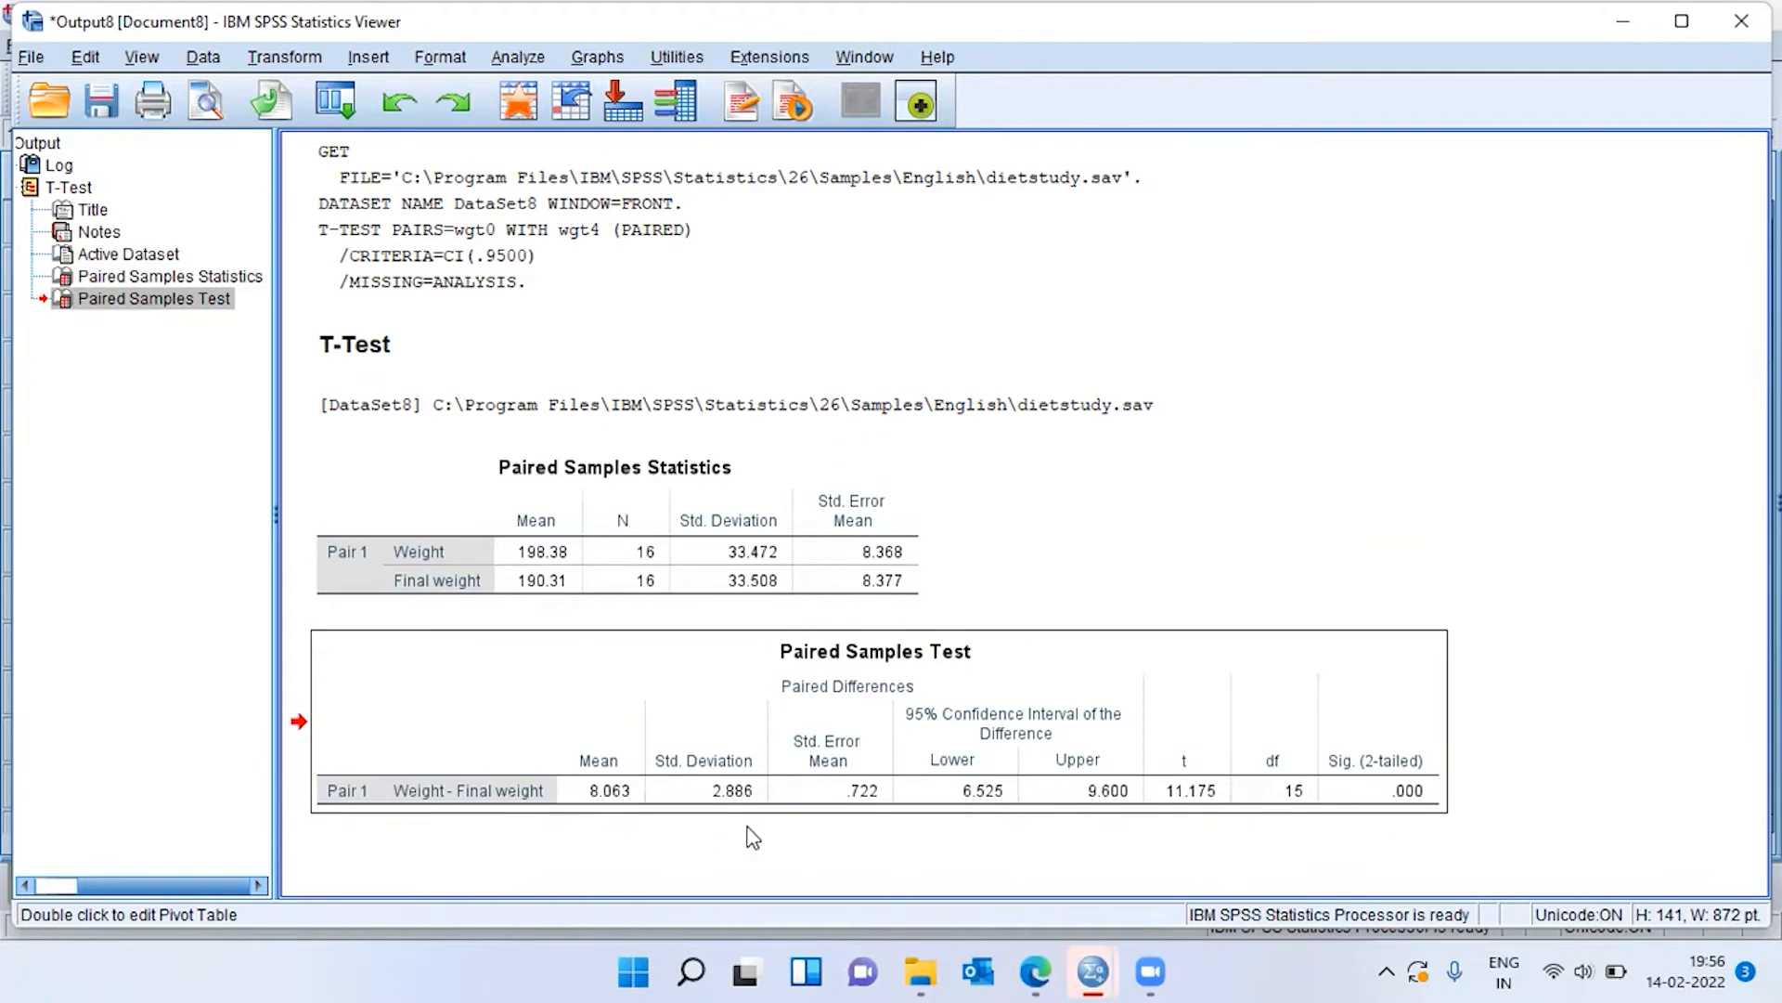
click(868, 828)
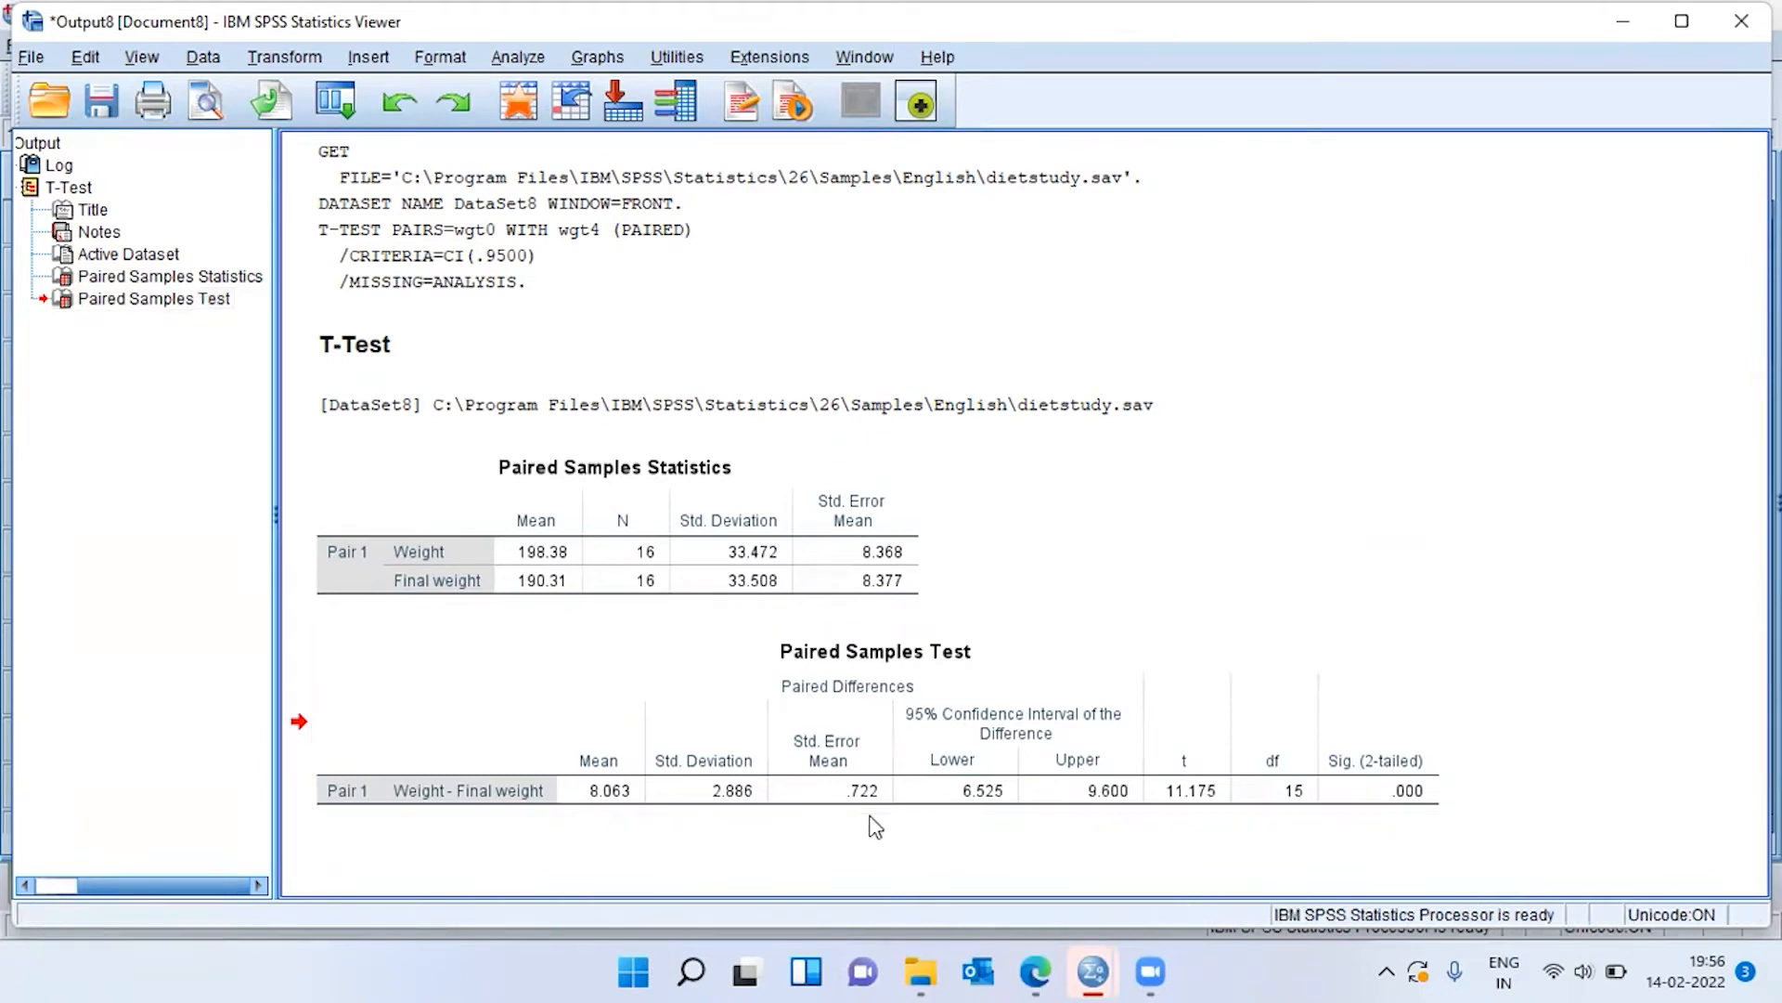
click(1017, 791)
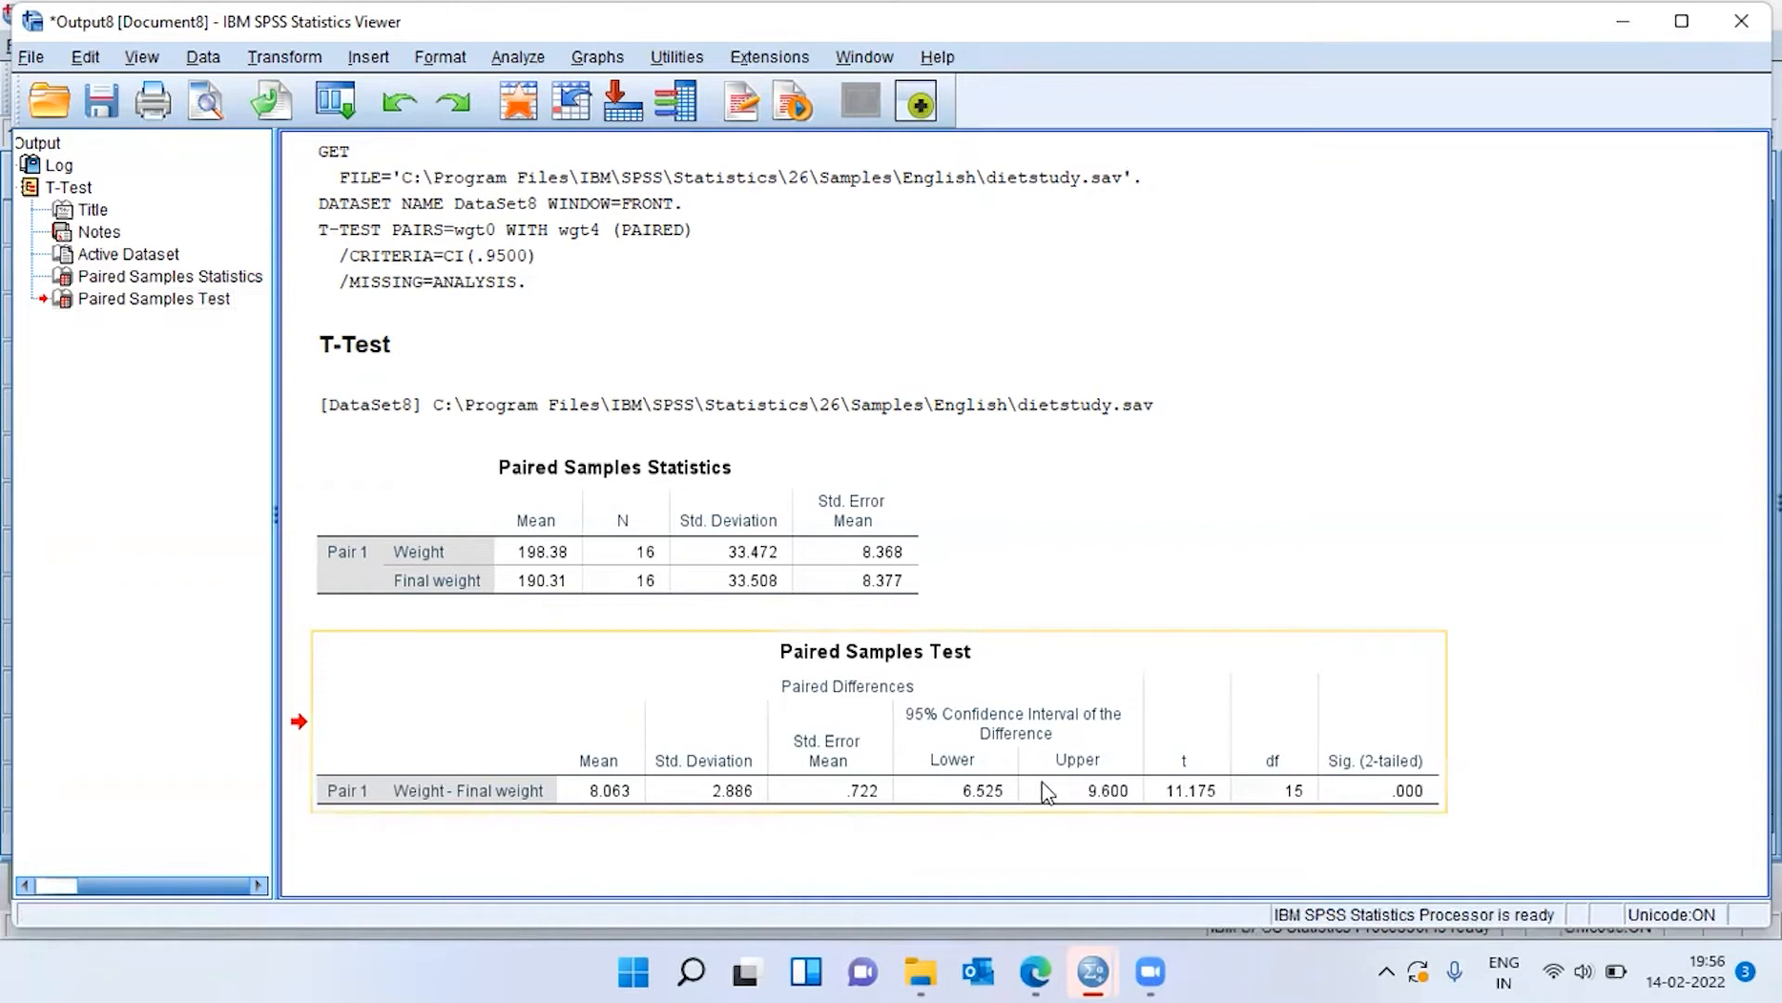
click(1047, 791)
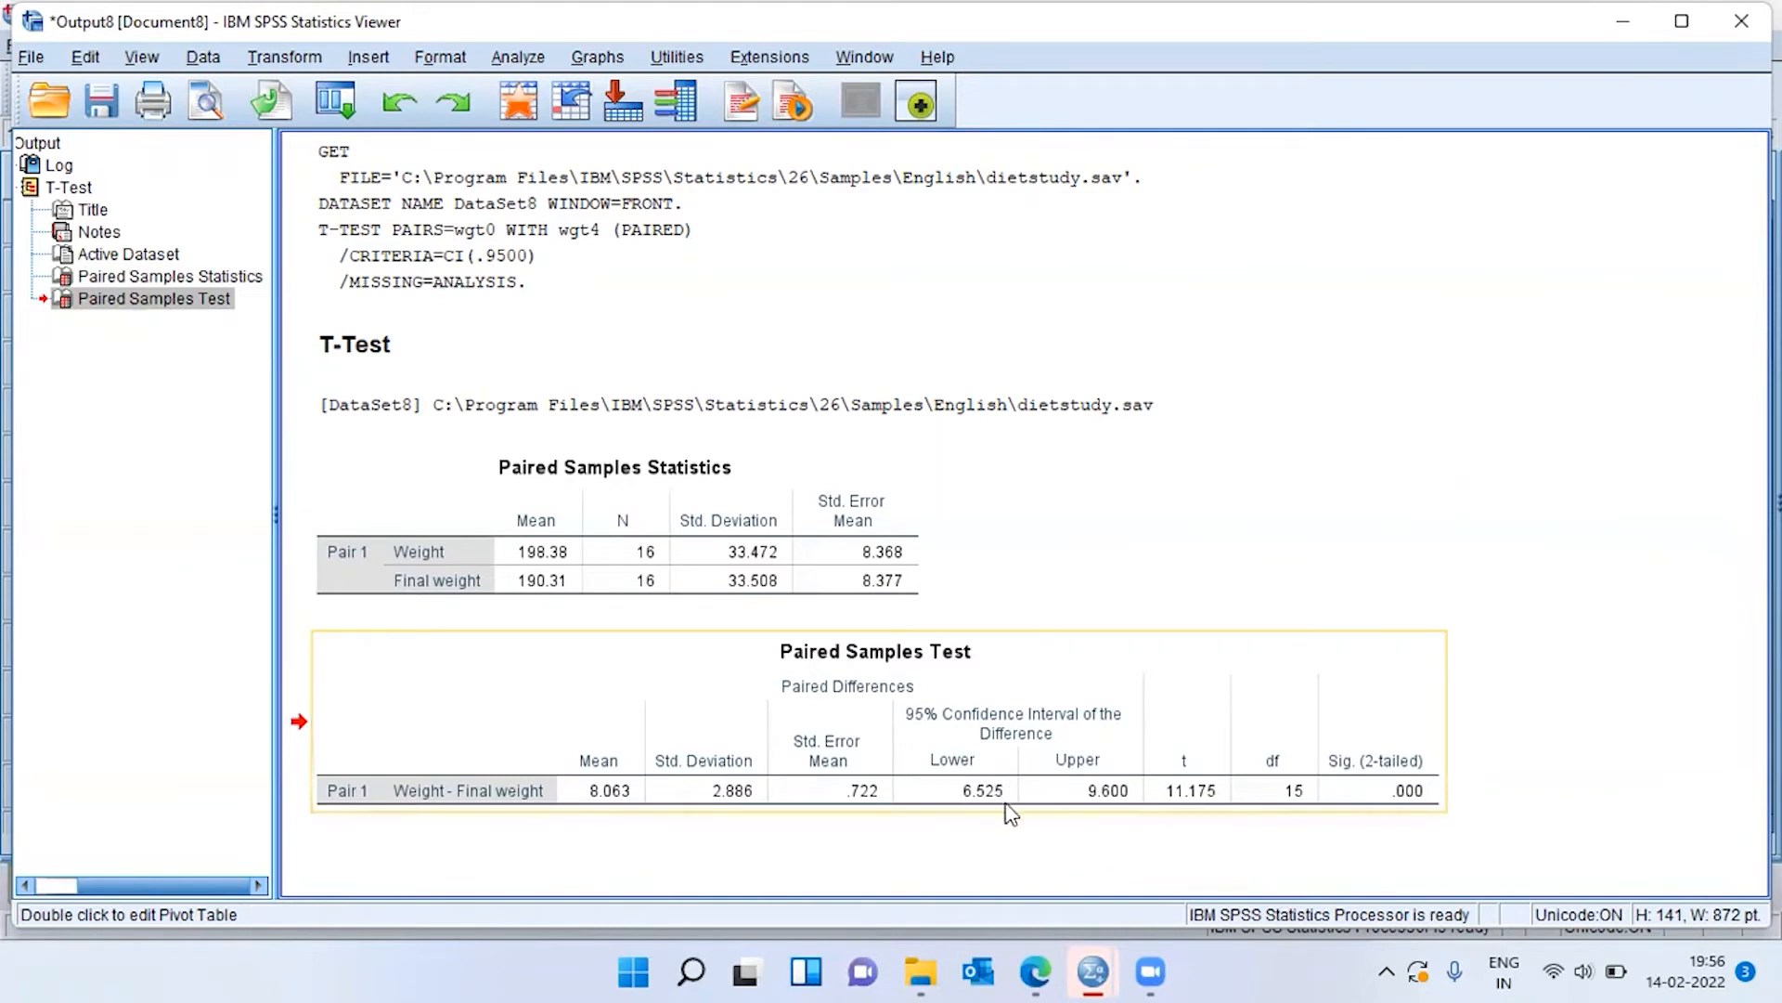
Examine the upper confidence limit, df and Sig. (2-tailed) in the Paired Samples Test table, and relate the significance to the mean difference.
click(1077, 808)
click(1279, 815)
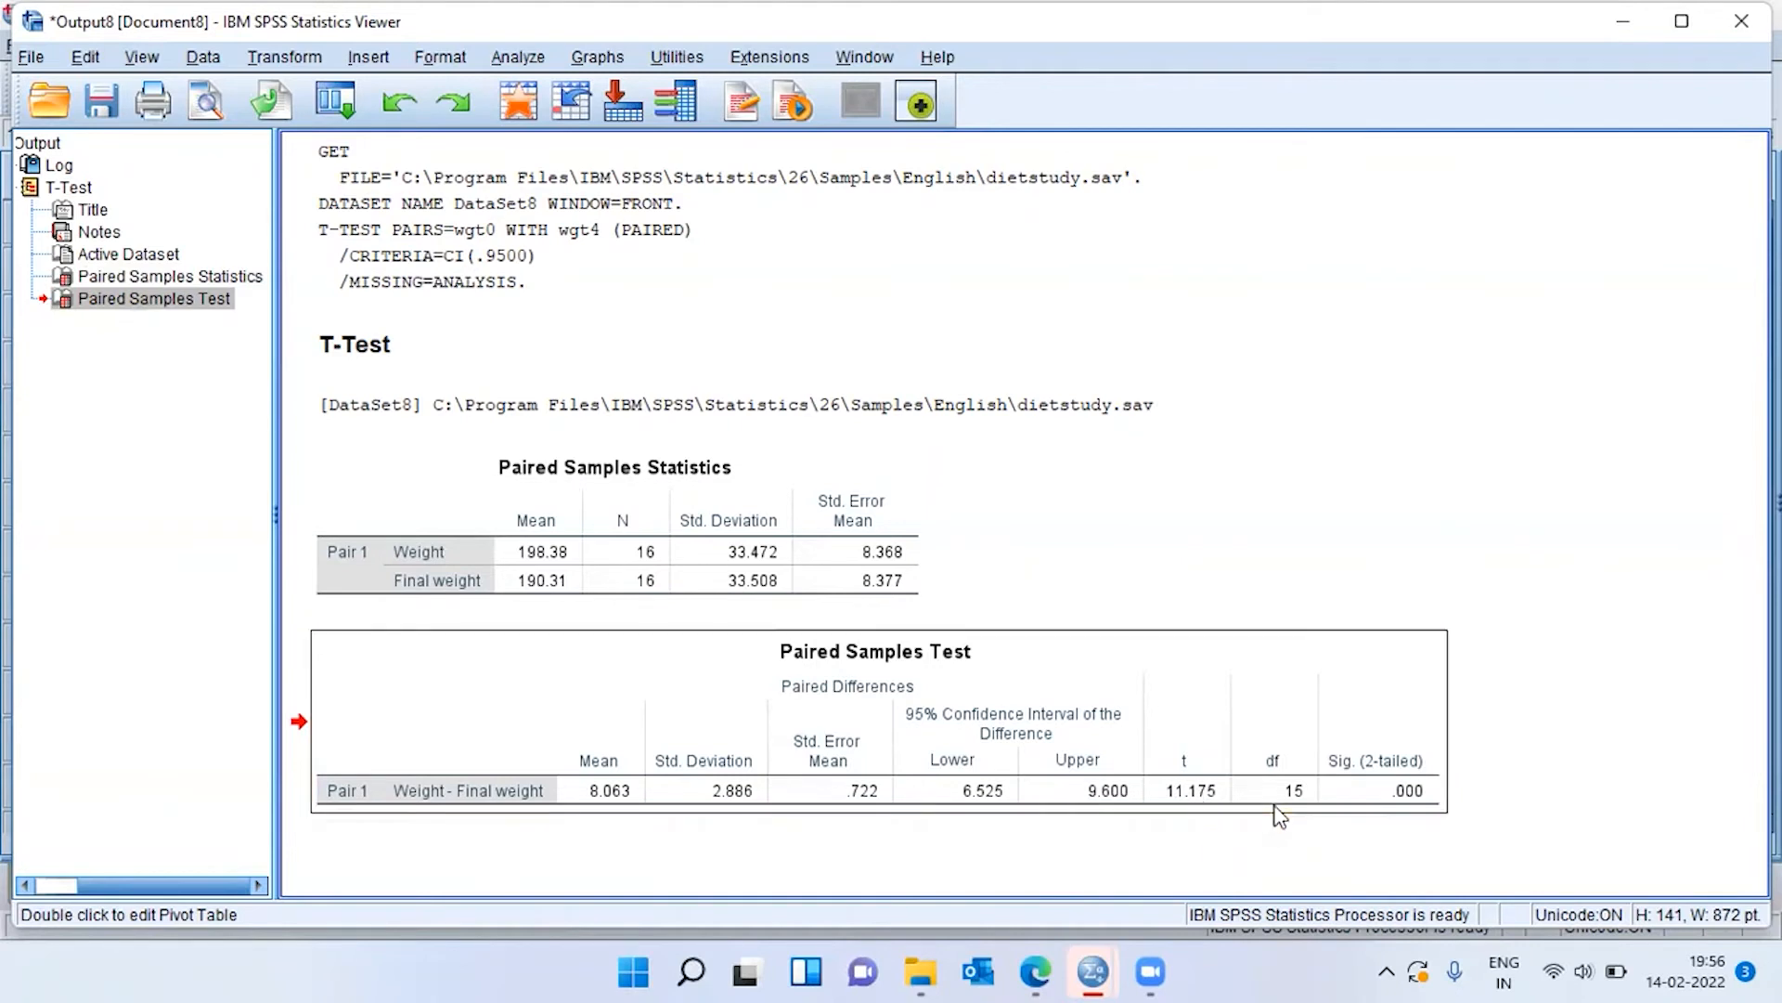
click(1416, 808)
click(624, 798)
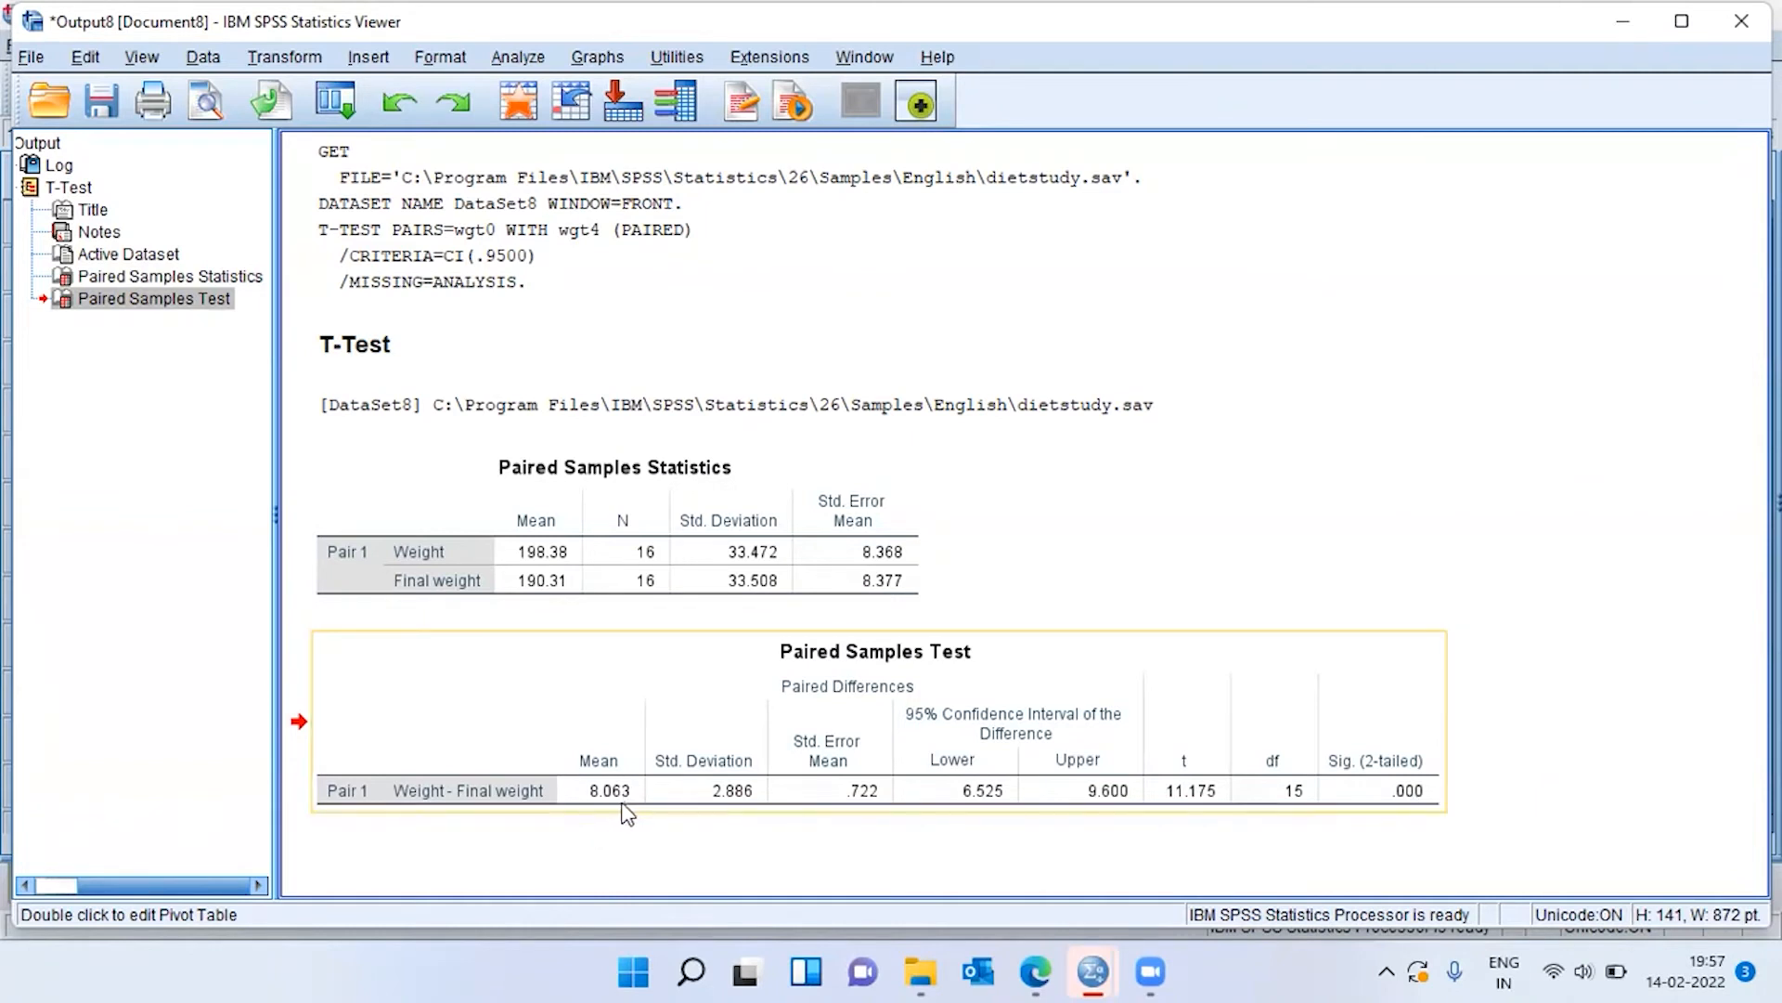
click(1429, 804)
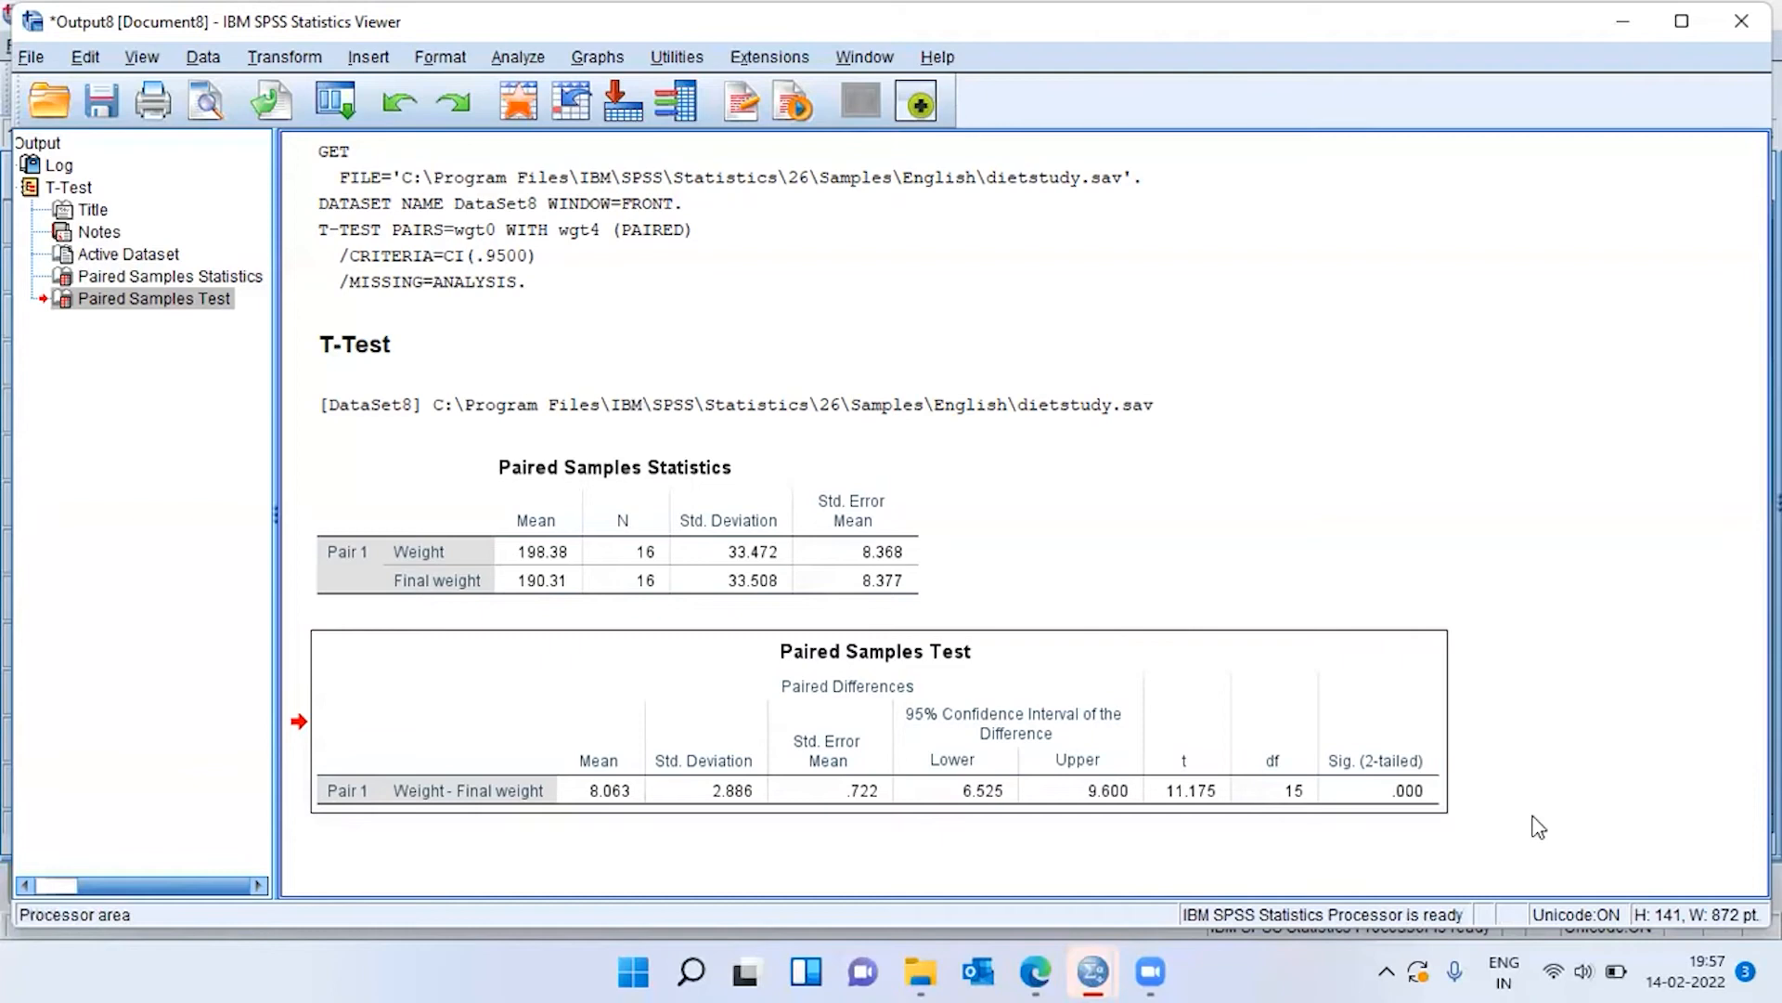
Review the weight columns wgt0 through wgt3 in the dietstudy.sav data and recheck Sig. (2-tailed) in the Paired Samples Test table.
key(alt+Tab)
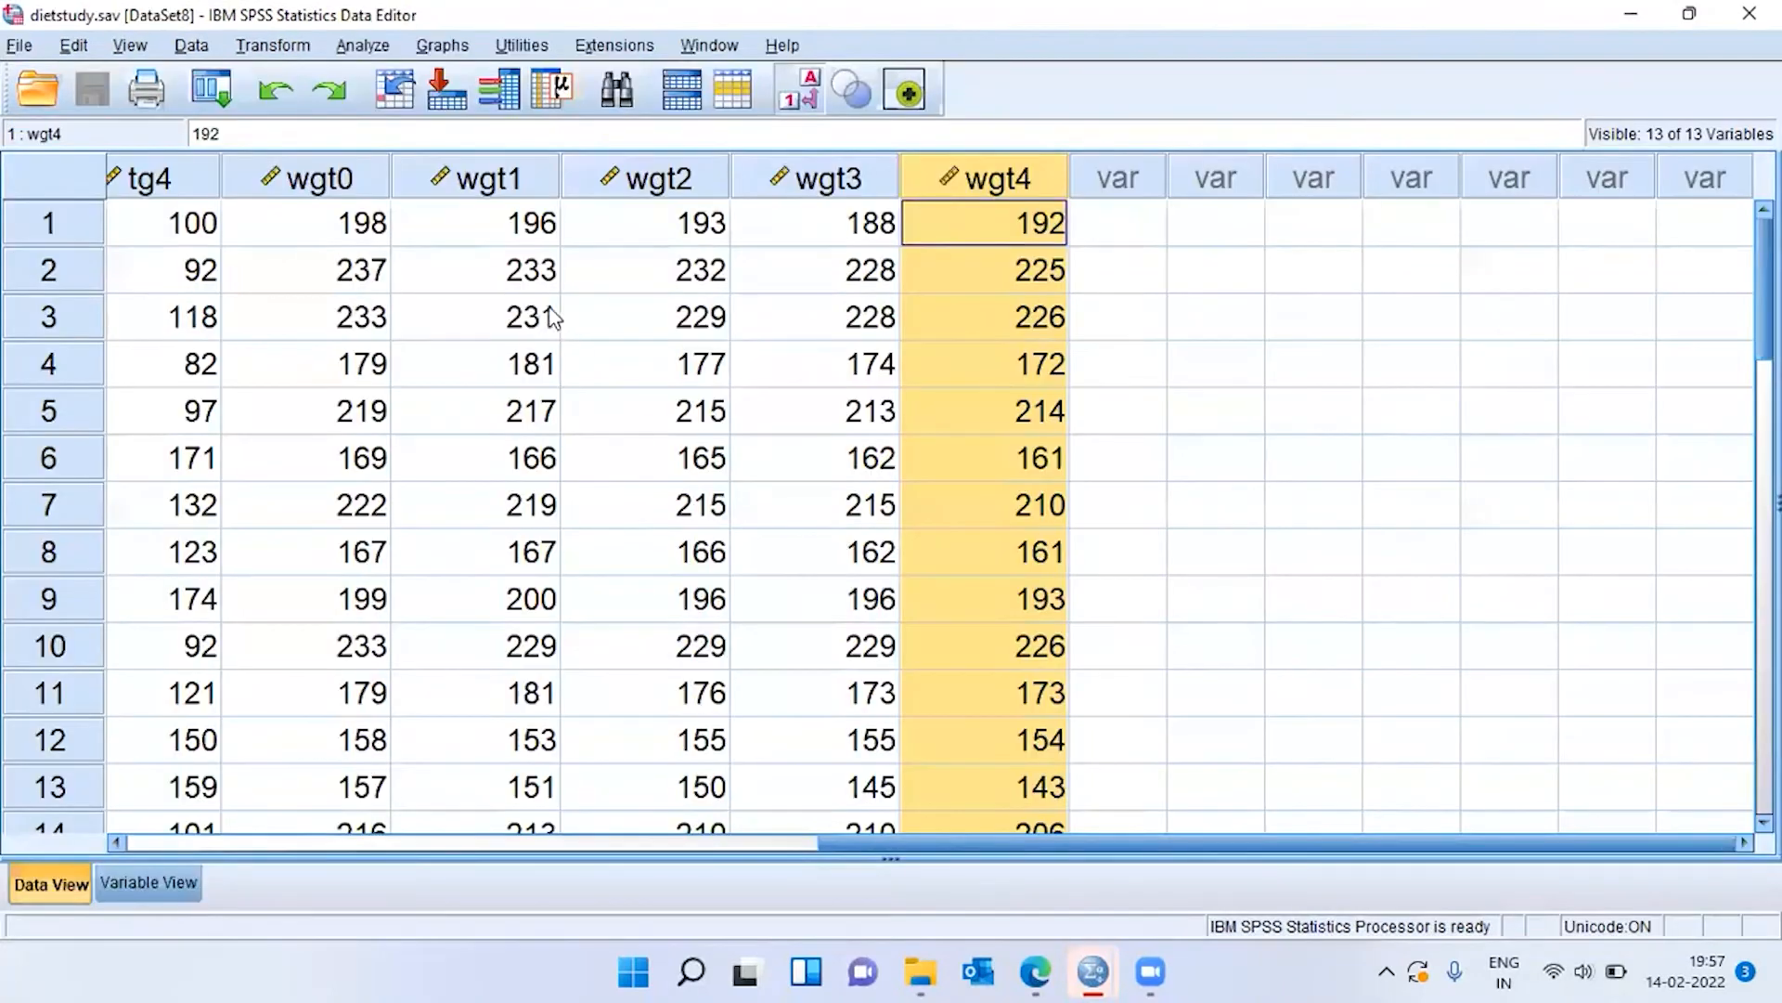
click(353, 190)
click(489, 181)
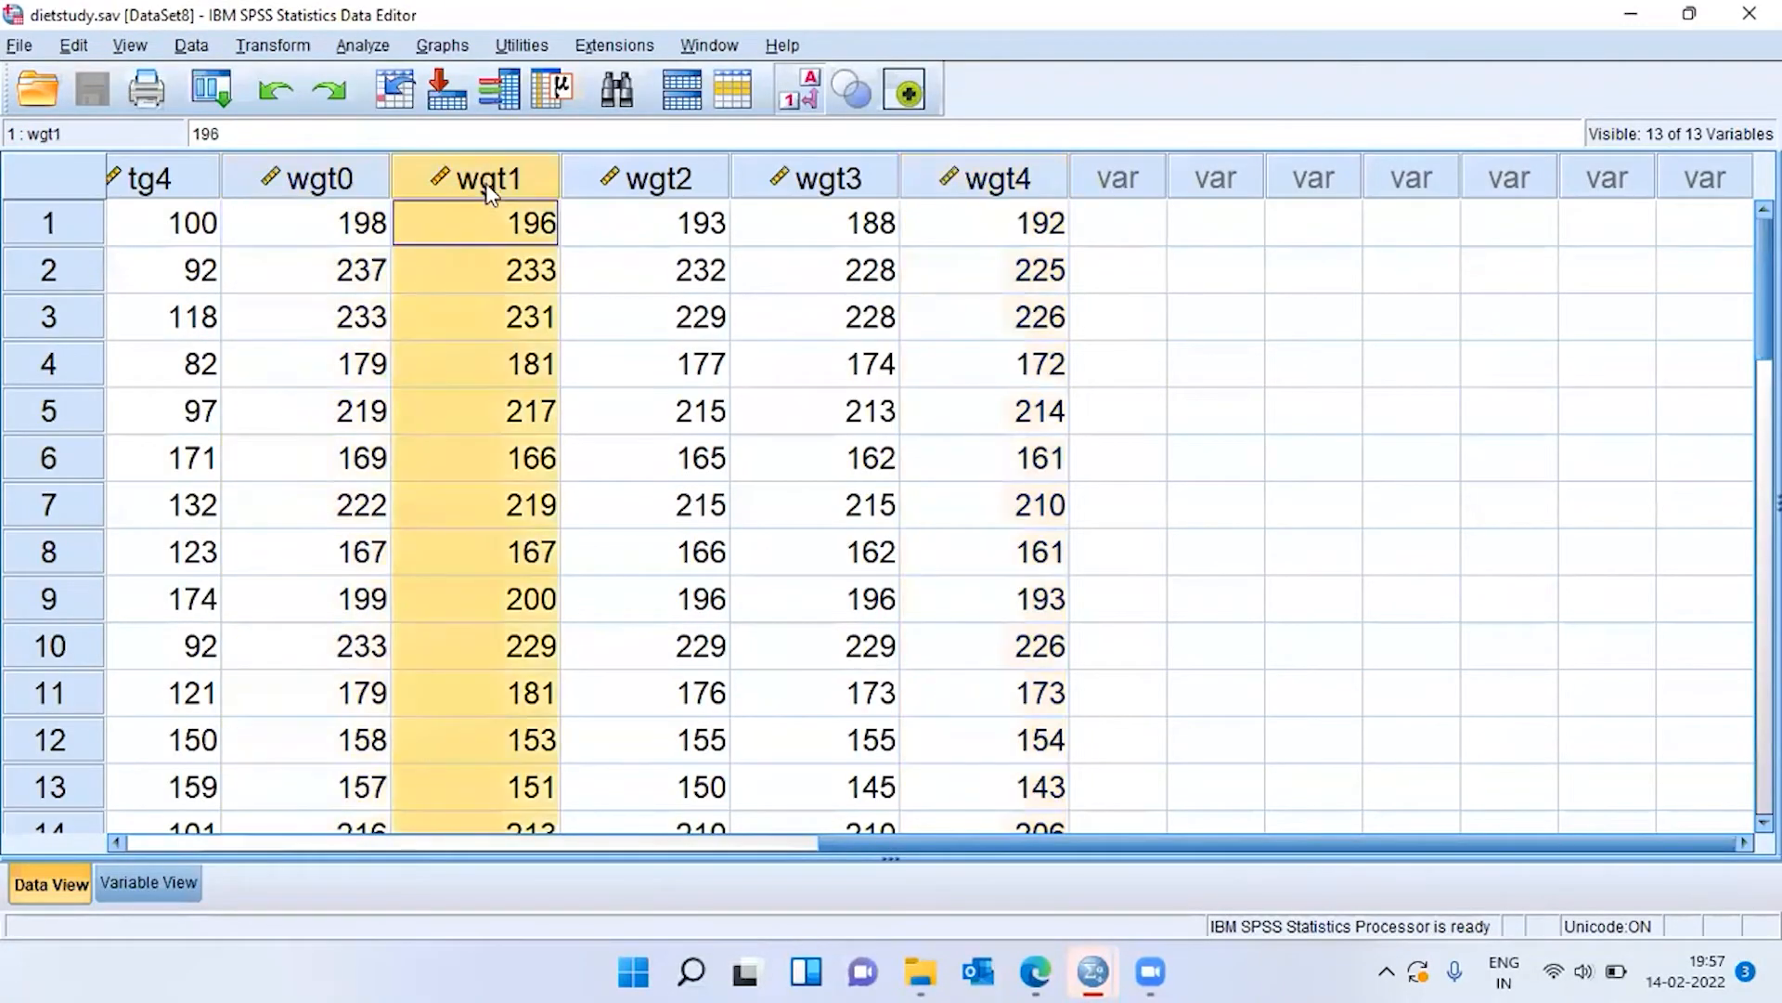
click(649, 179)
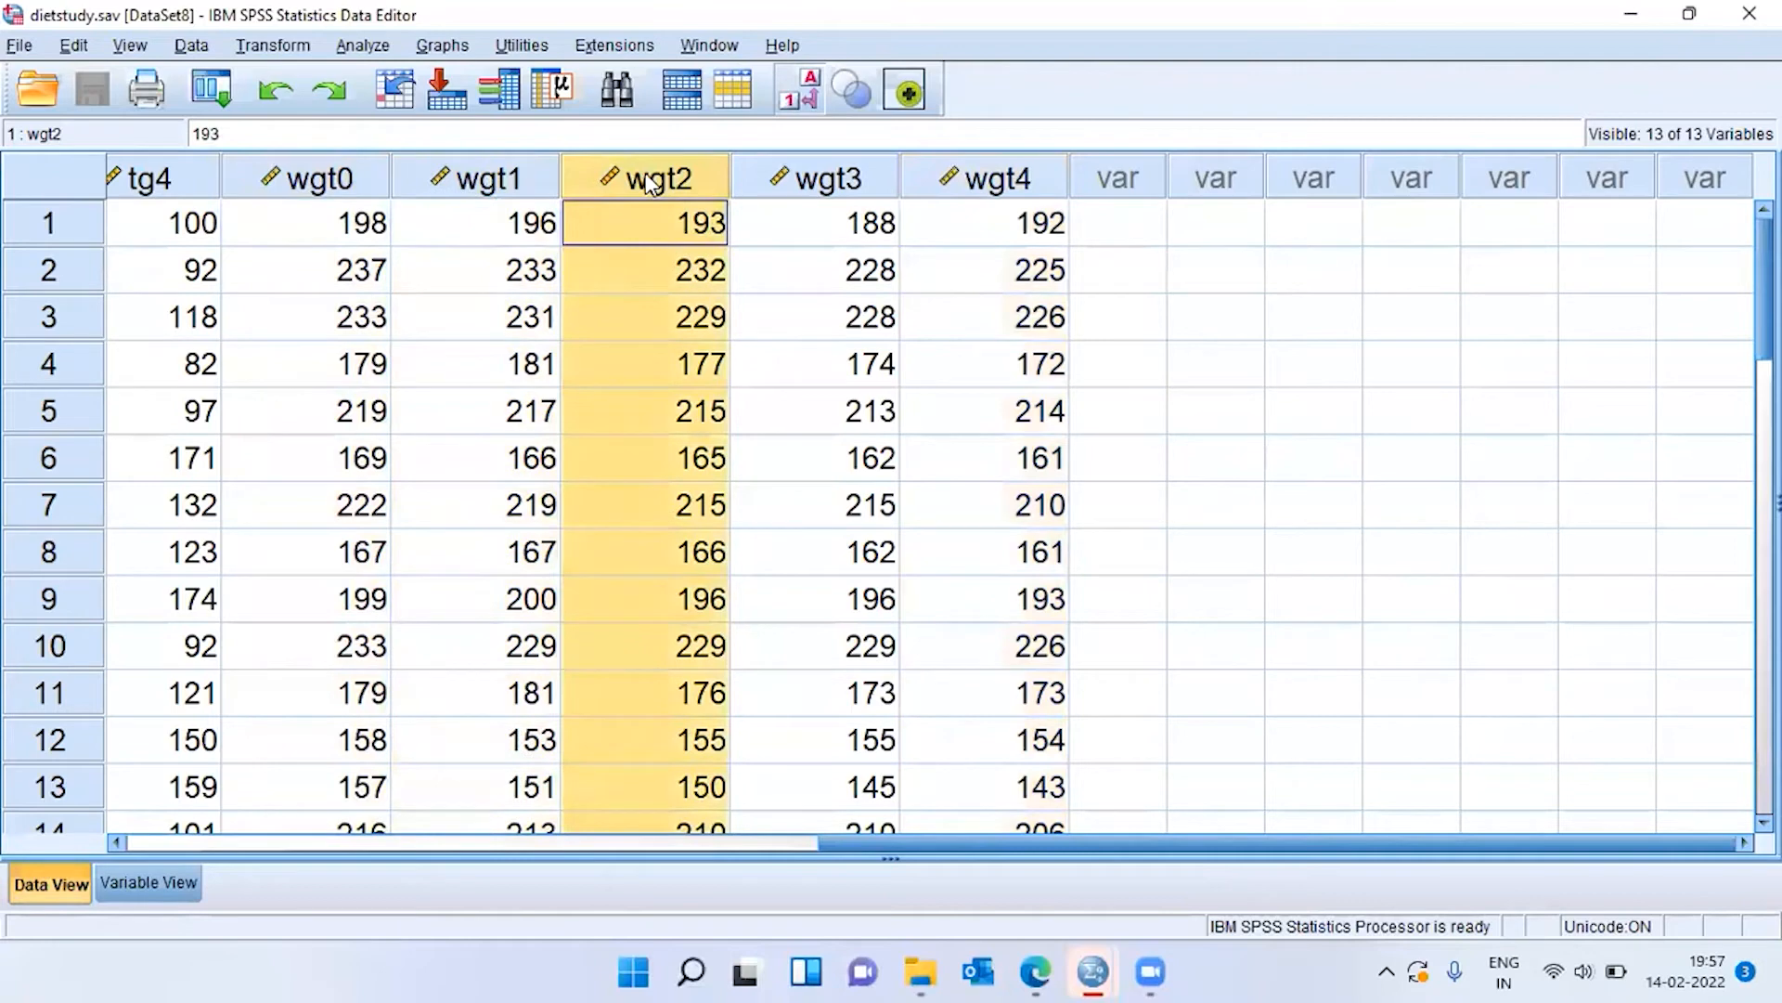
click(854, 182)
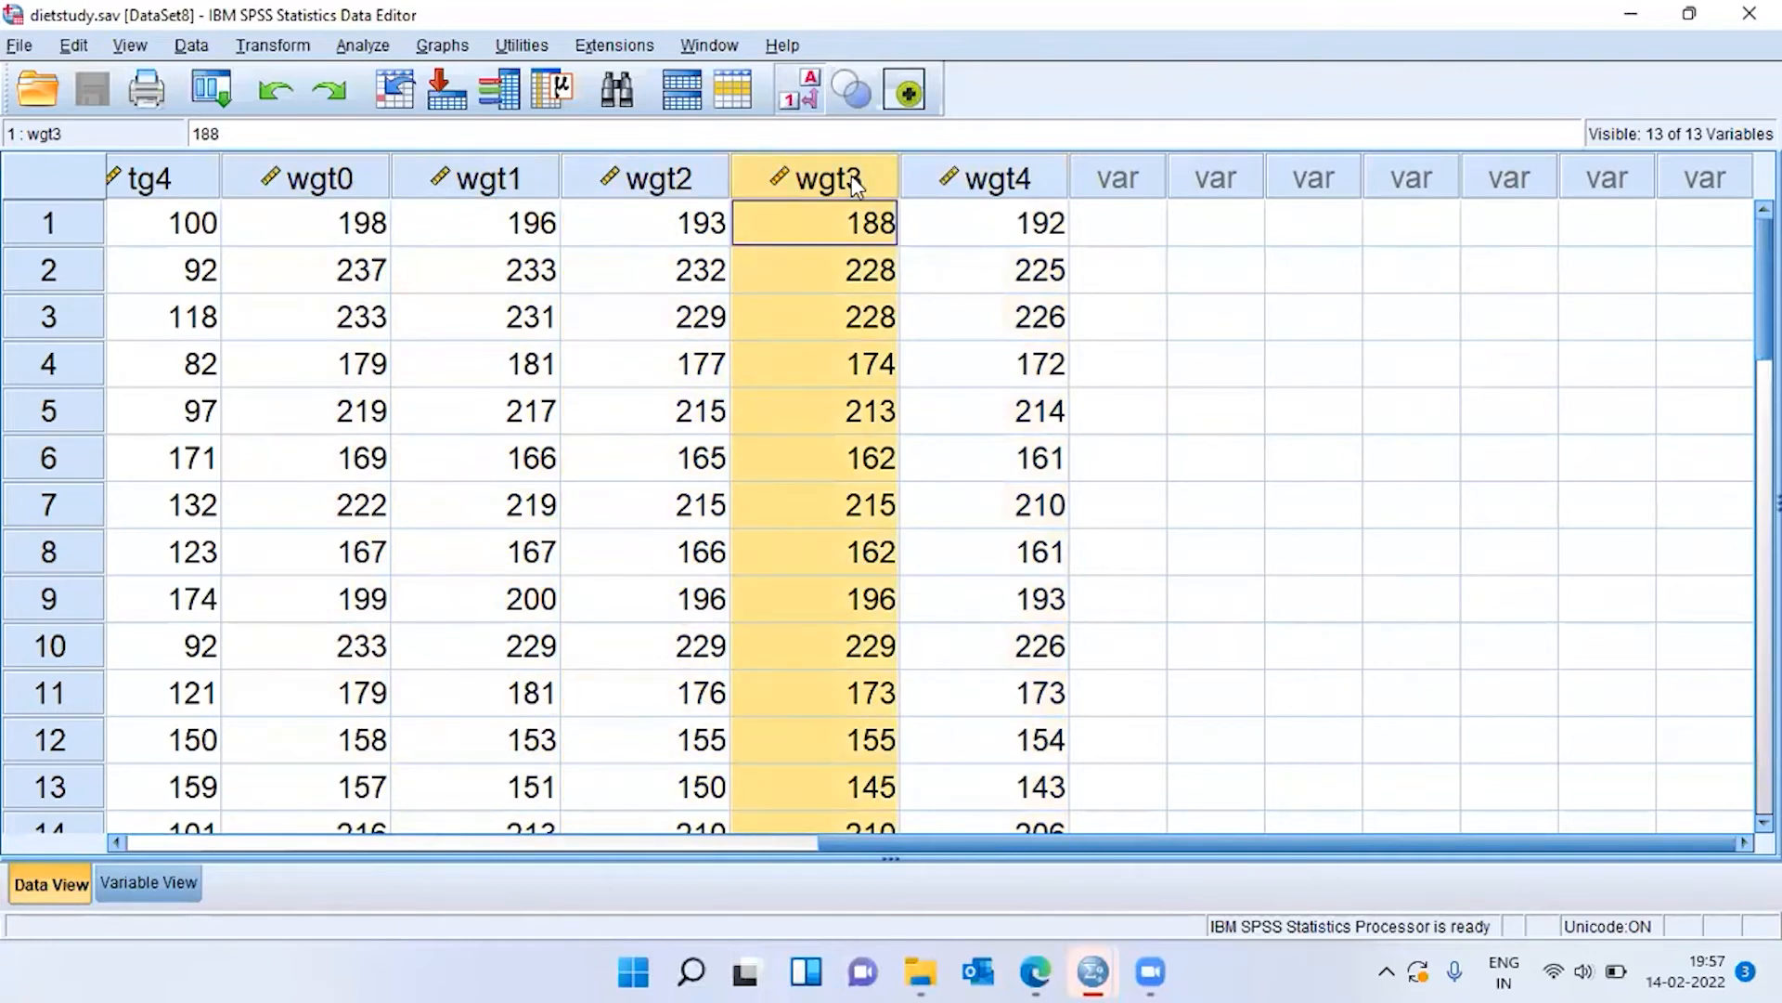
click(501, 185)
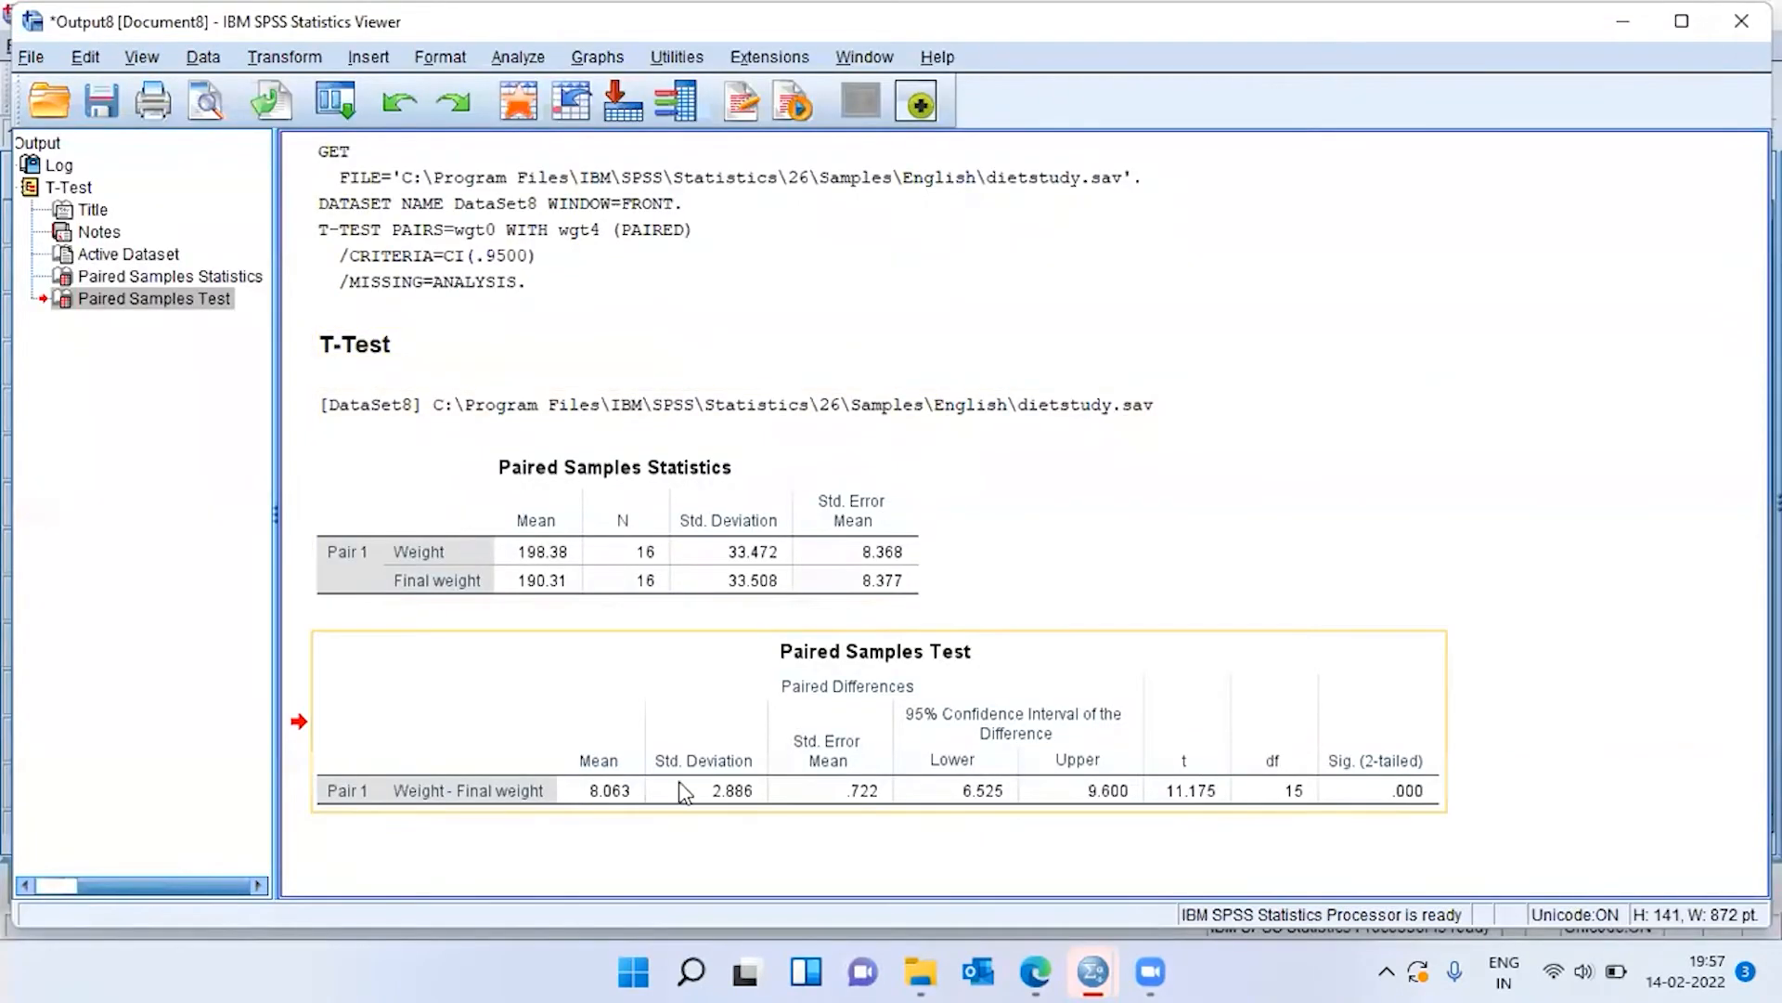
click(1446, 800)
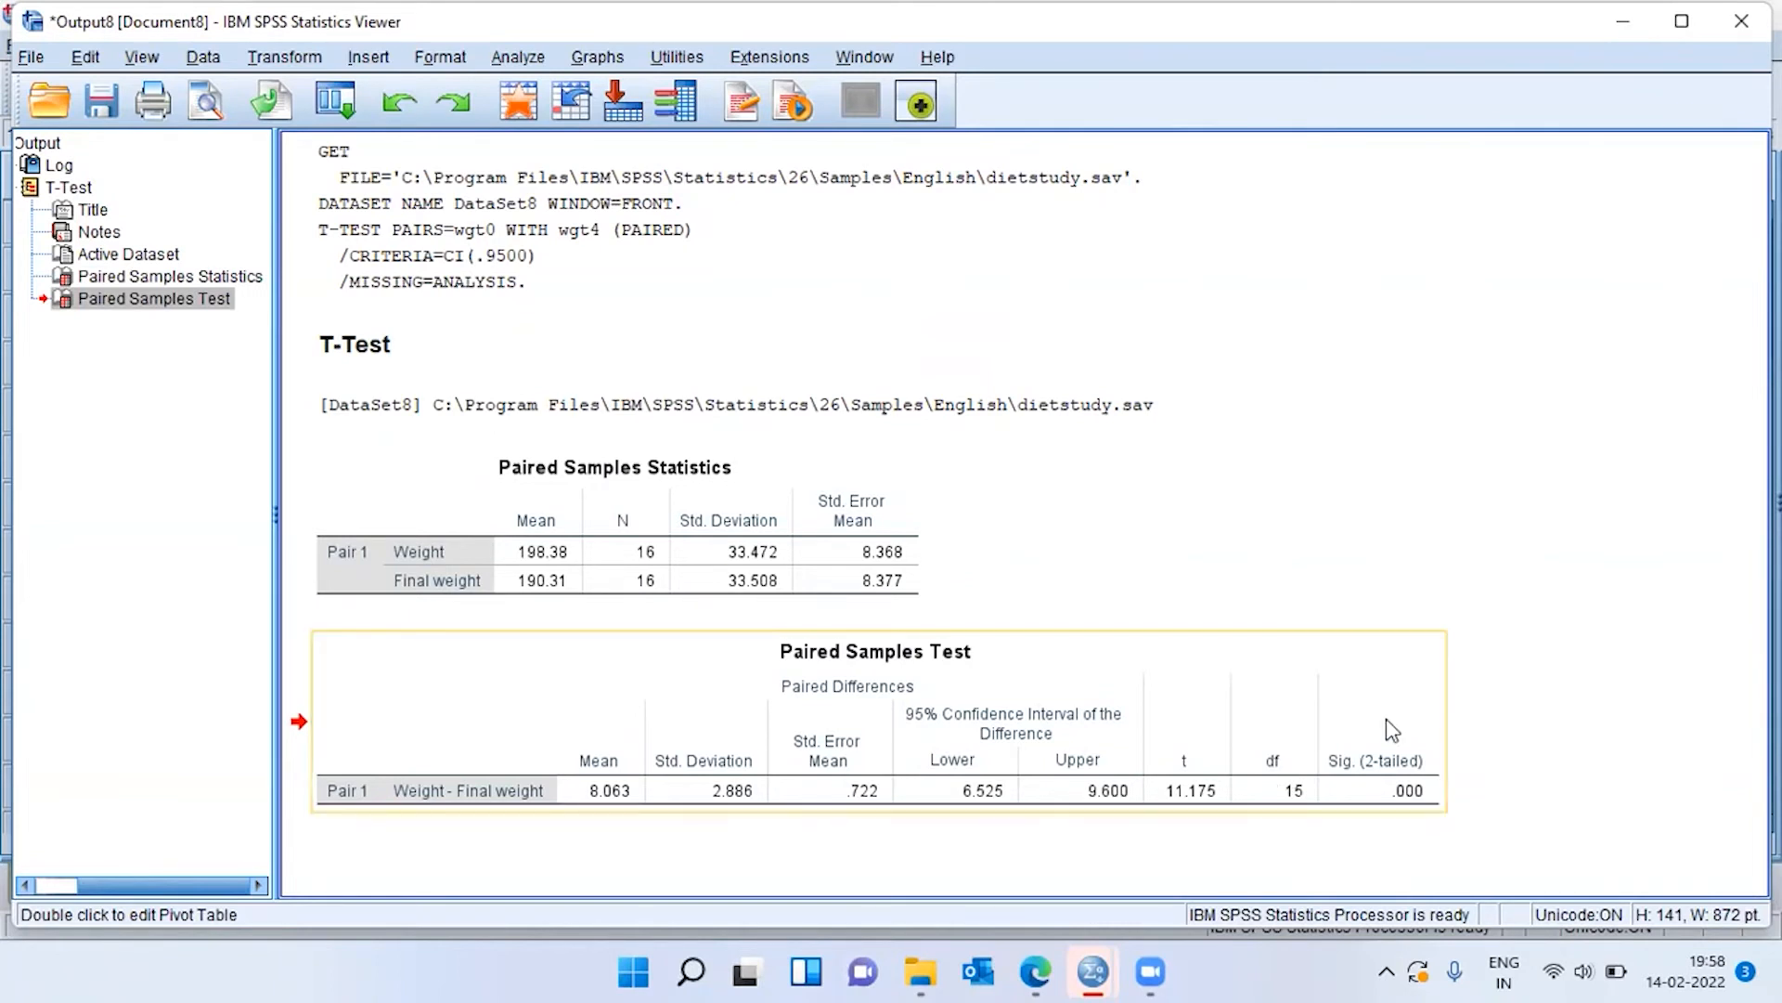
Open the Paired-Samples T Test for the dietstudy.sav data and enlarge its dialog to show the full variable names.
mouse_move(1092, 971)
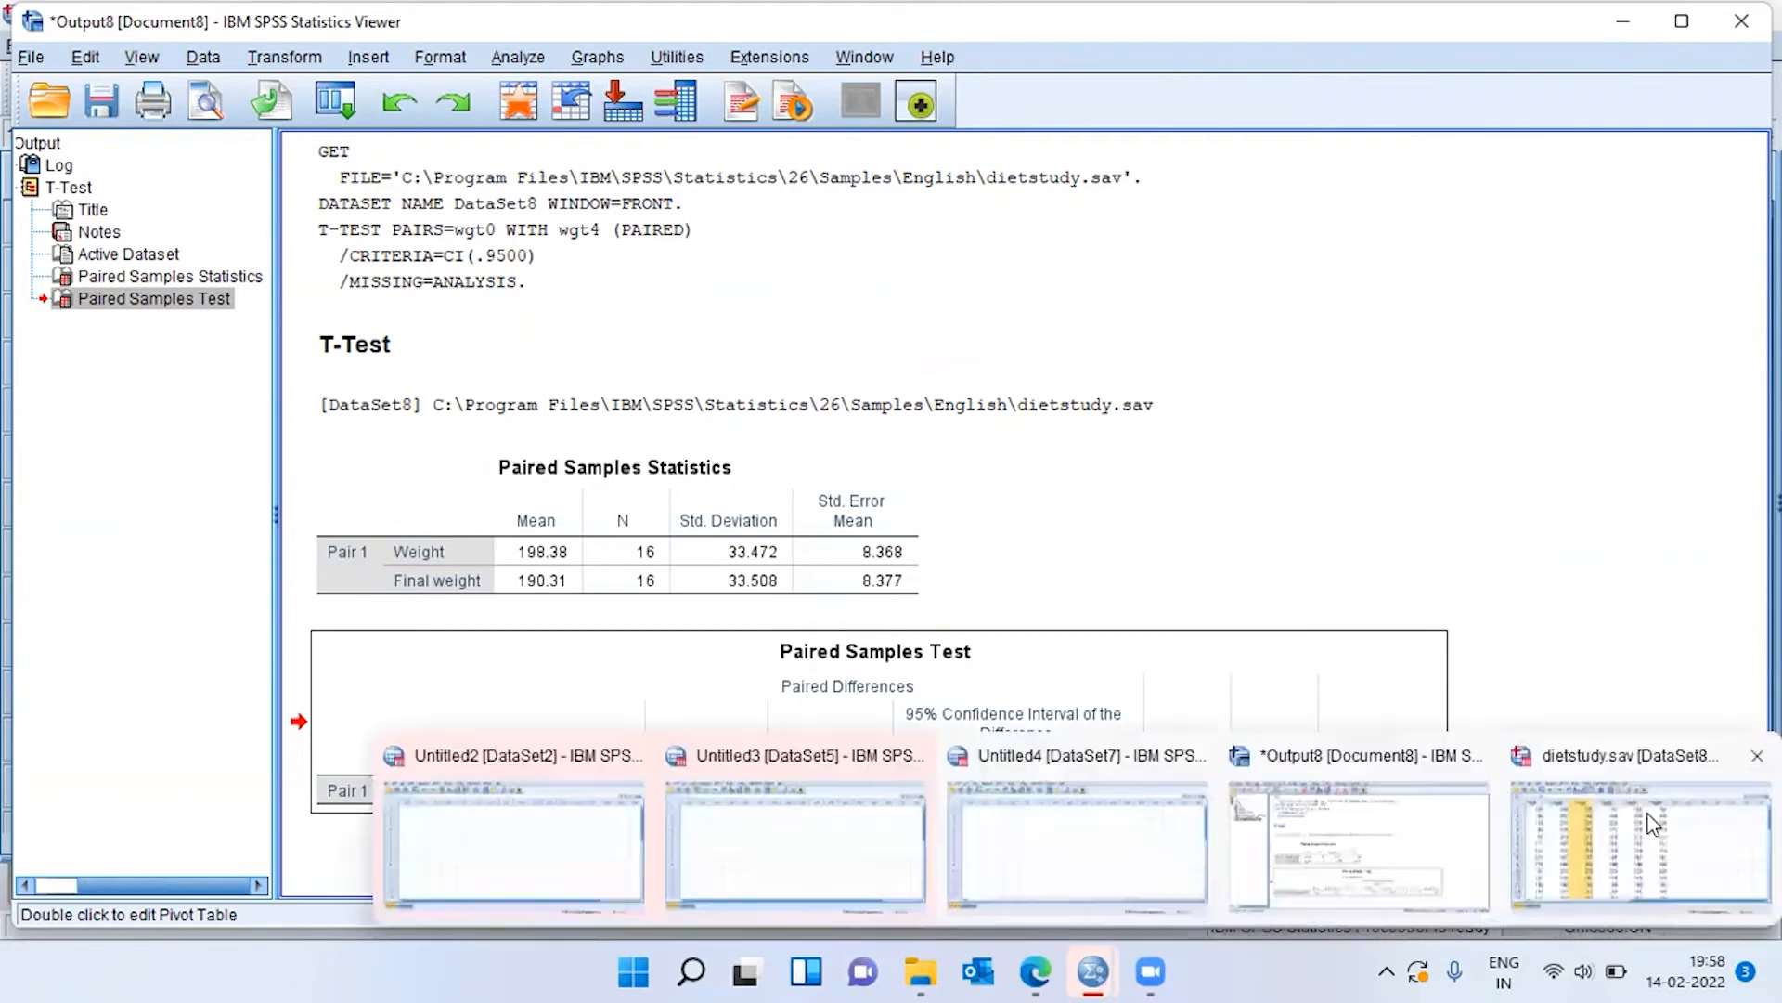
click(1651, 823)
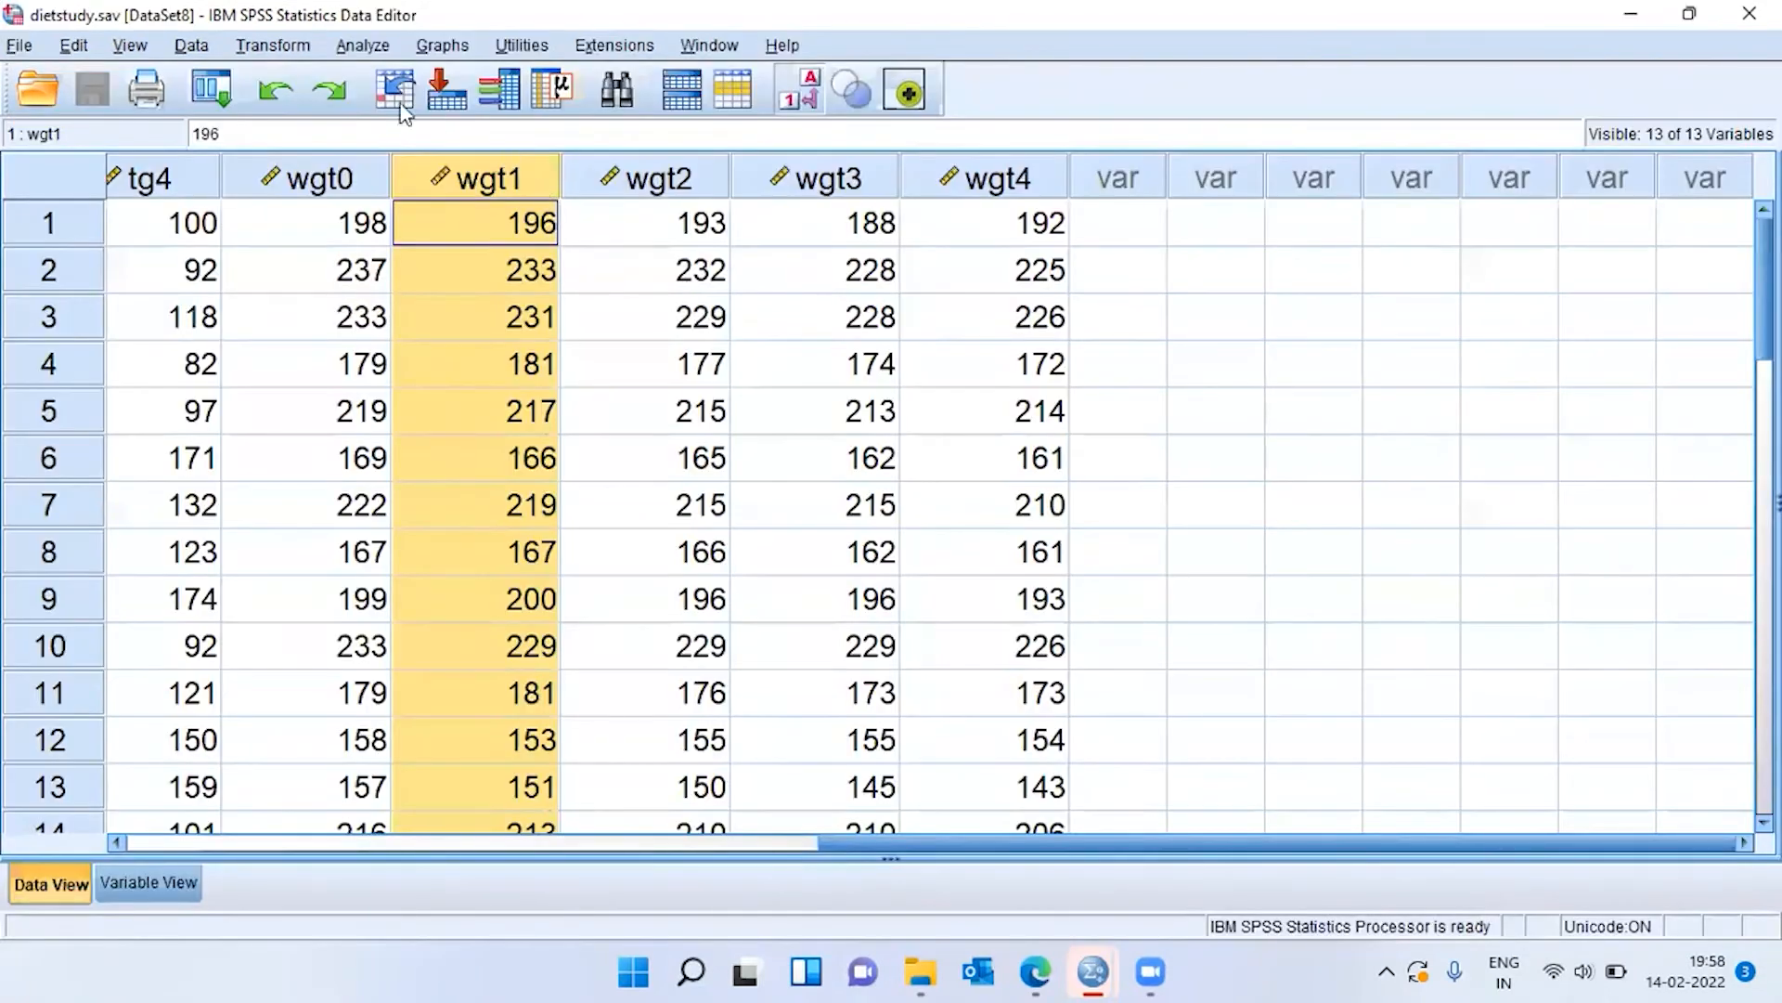
click(376, 56)
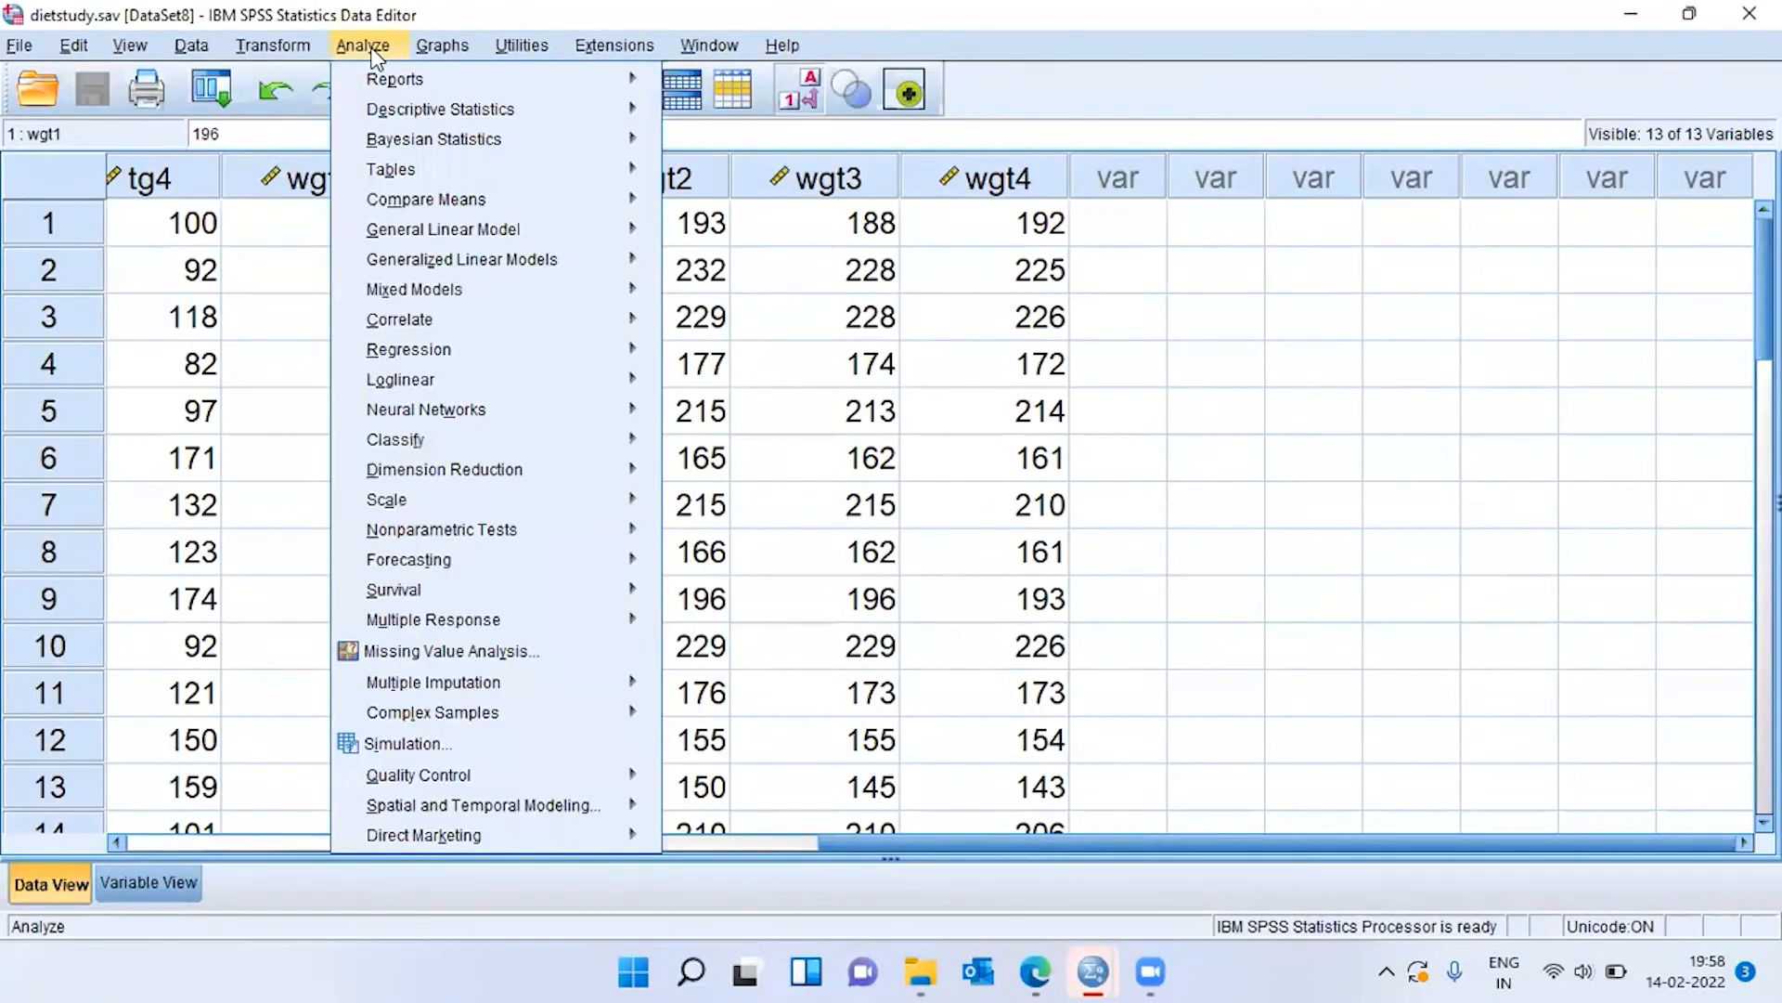
mouse_move(409, 198)
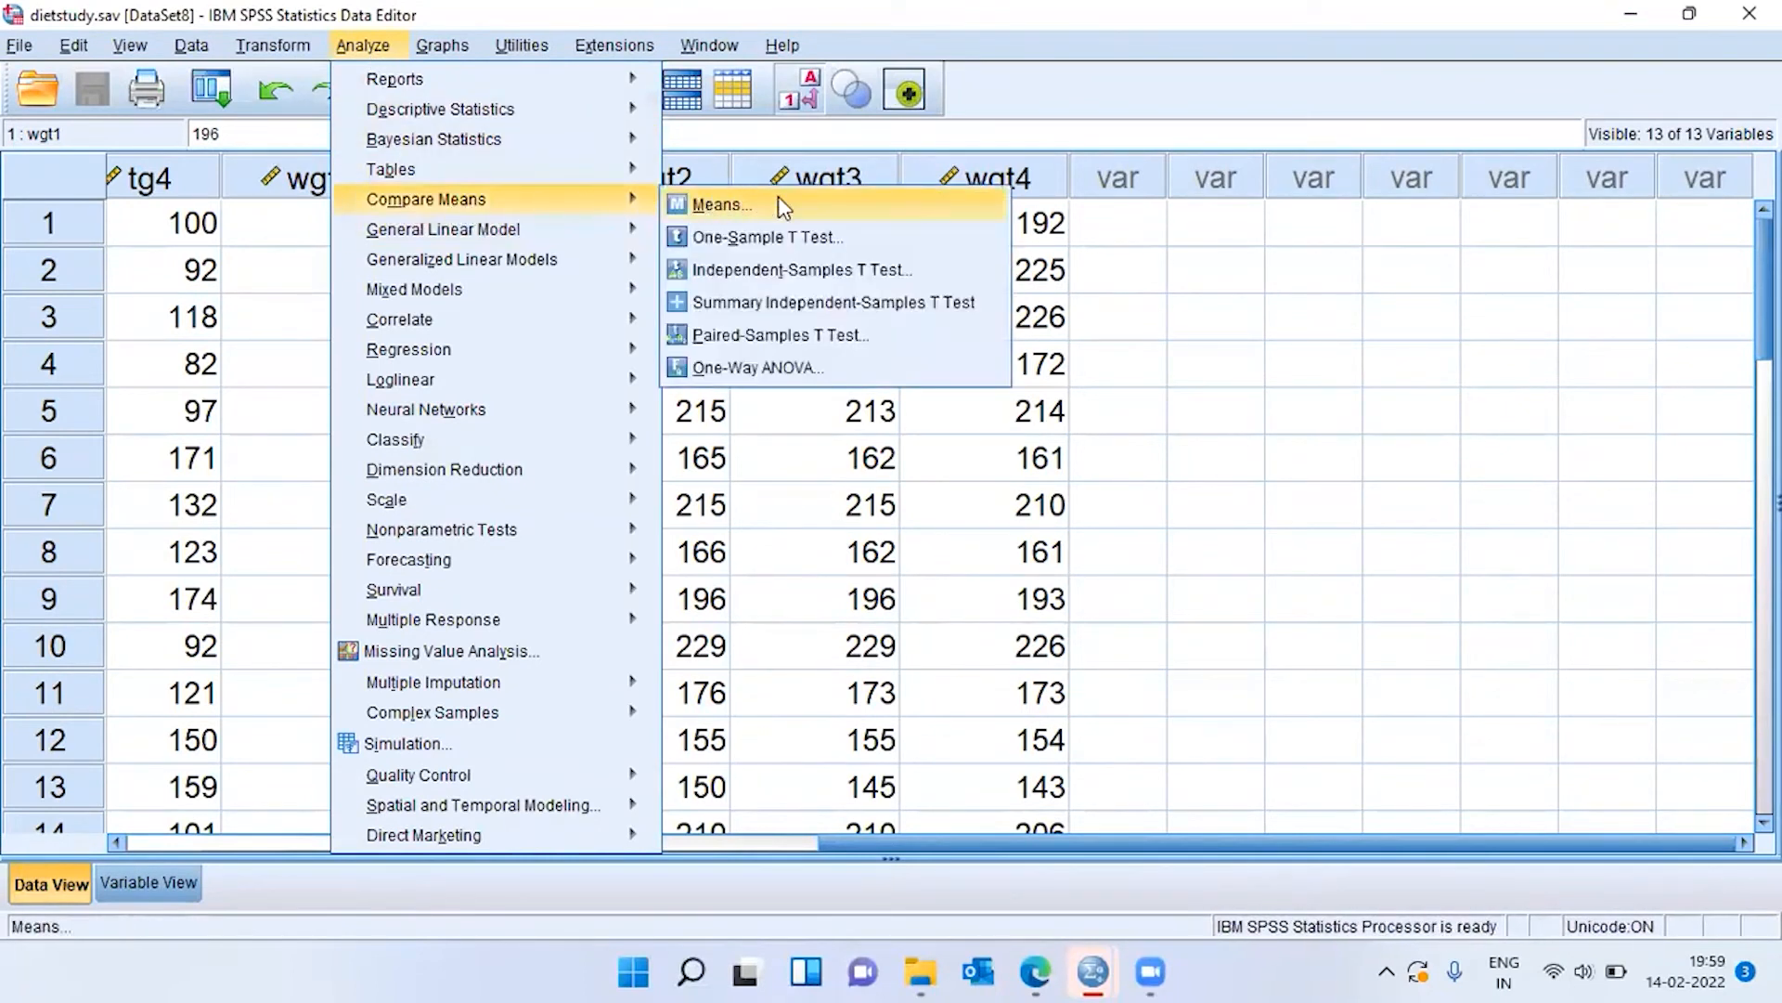
click(850, 335)
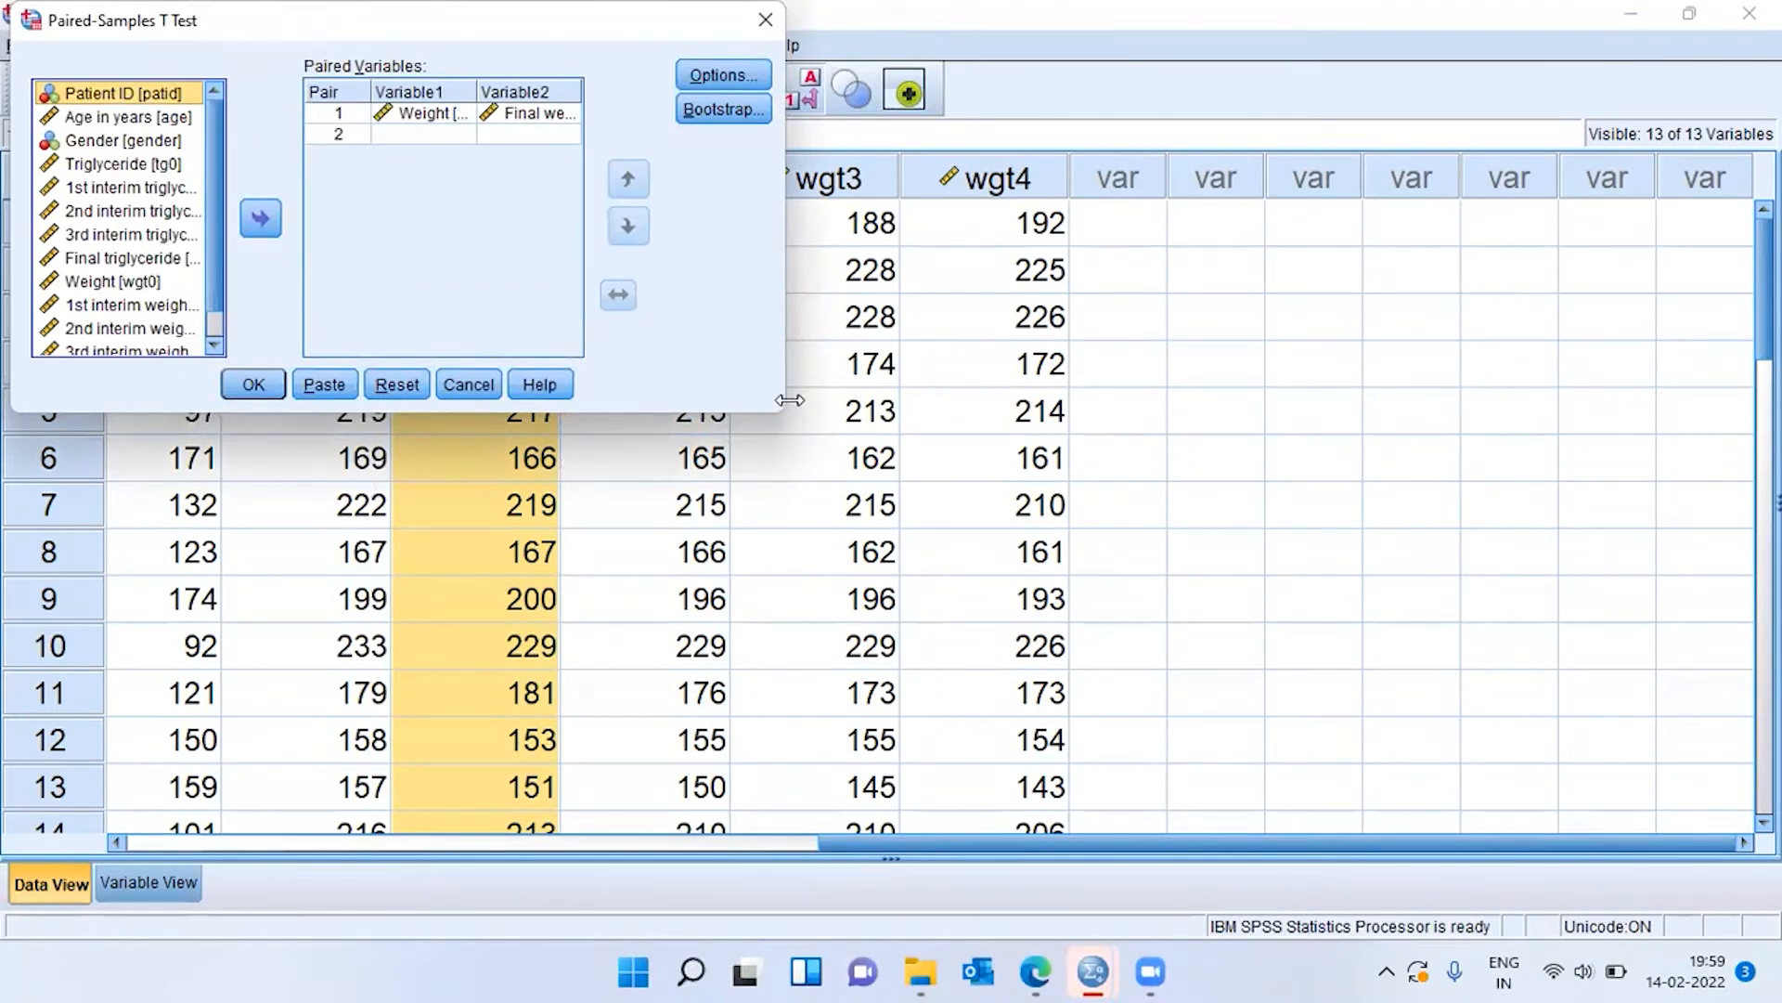
drag(789, 399, 1372, 405)
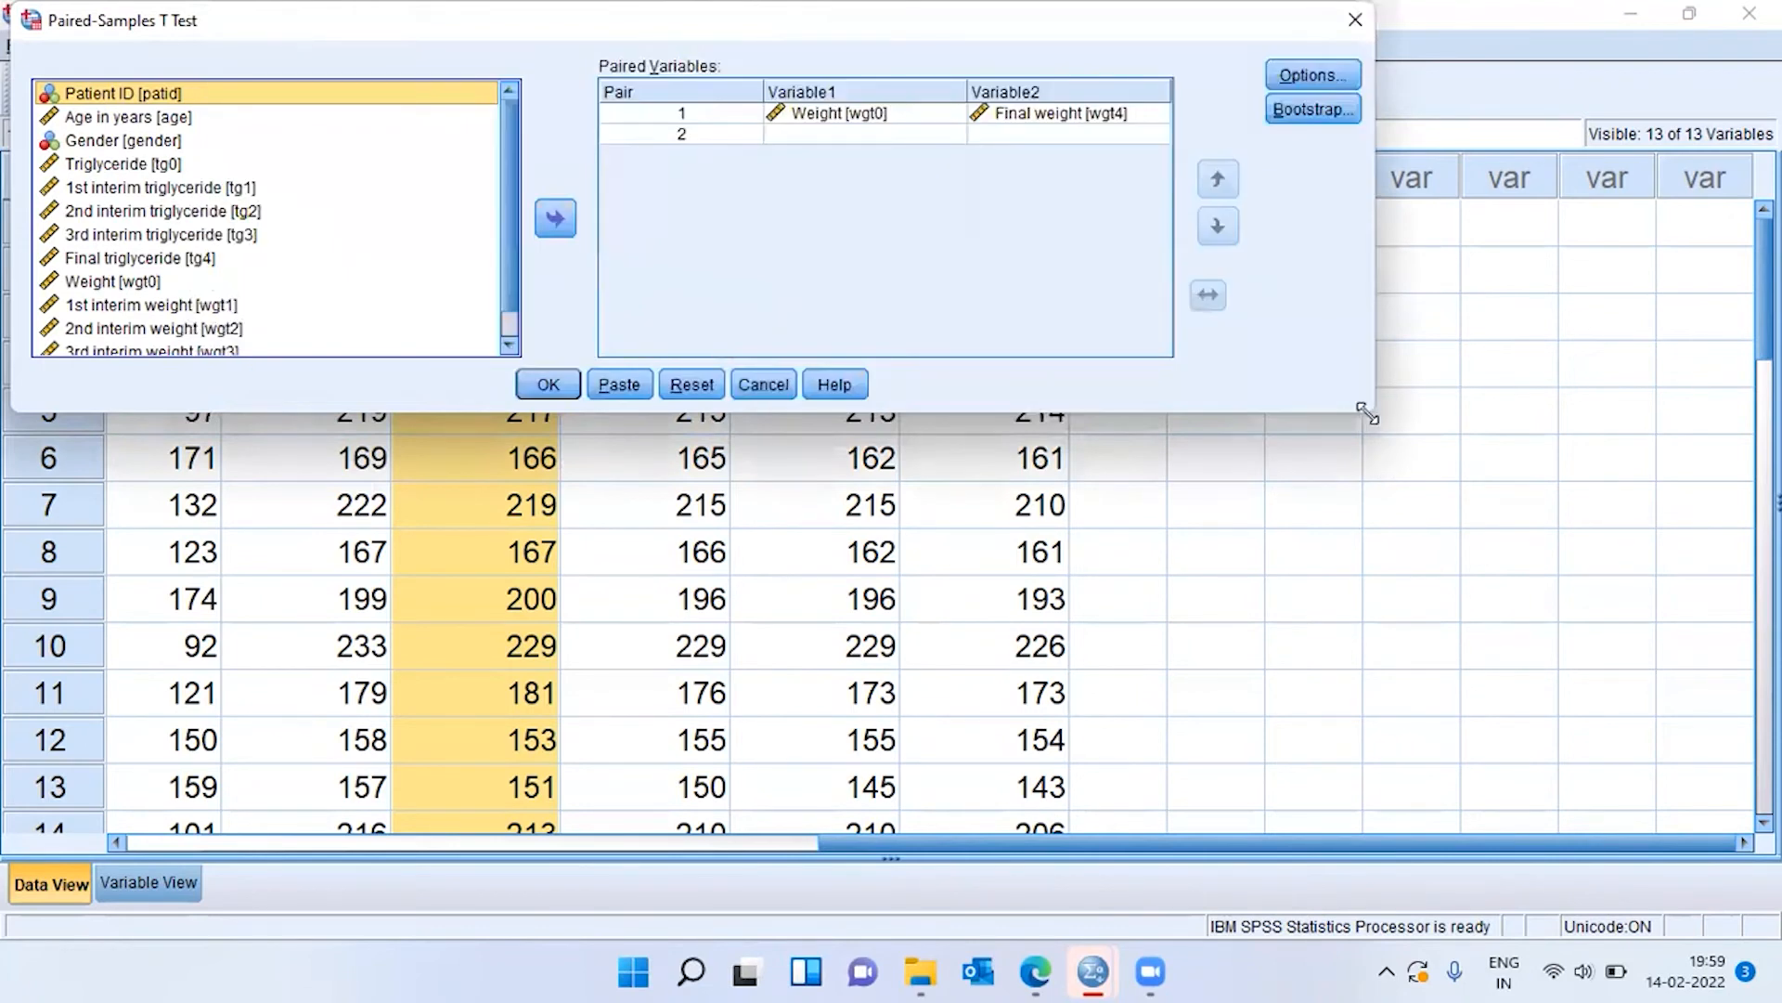
drag(1367, 414, 1757, 886)
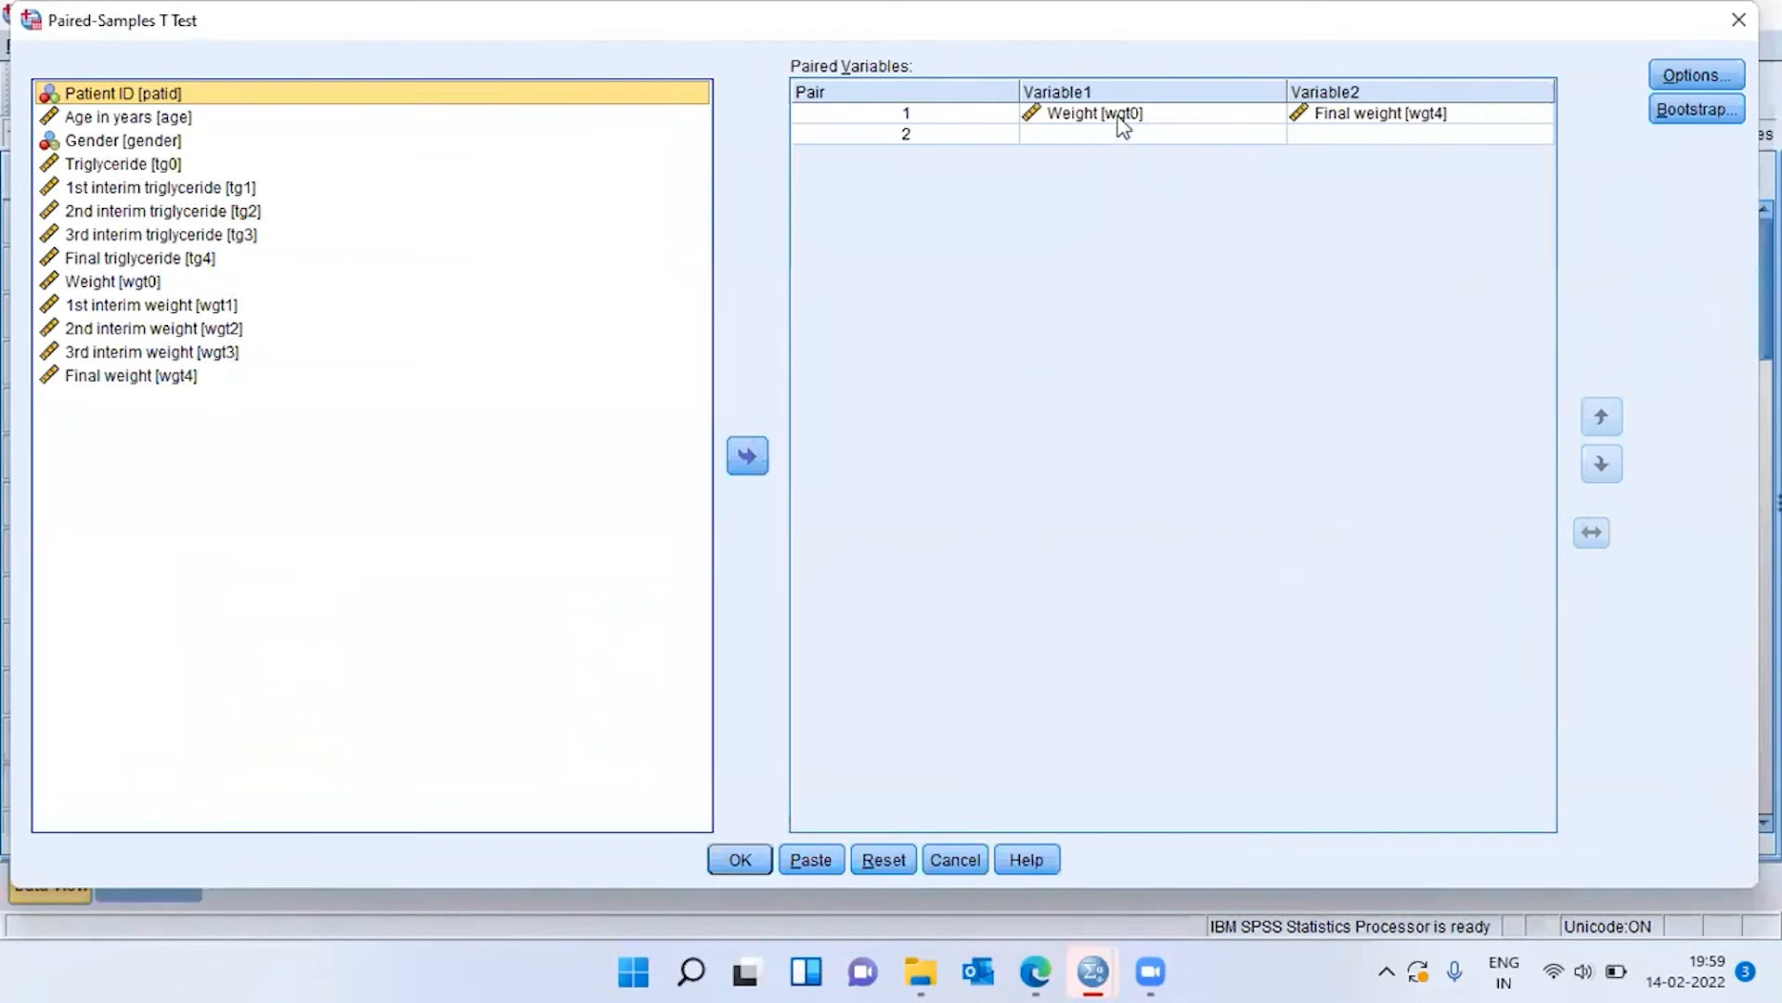
click(1158, 116)
click(1369, 114)
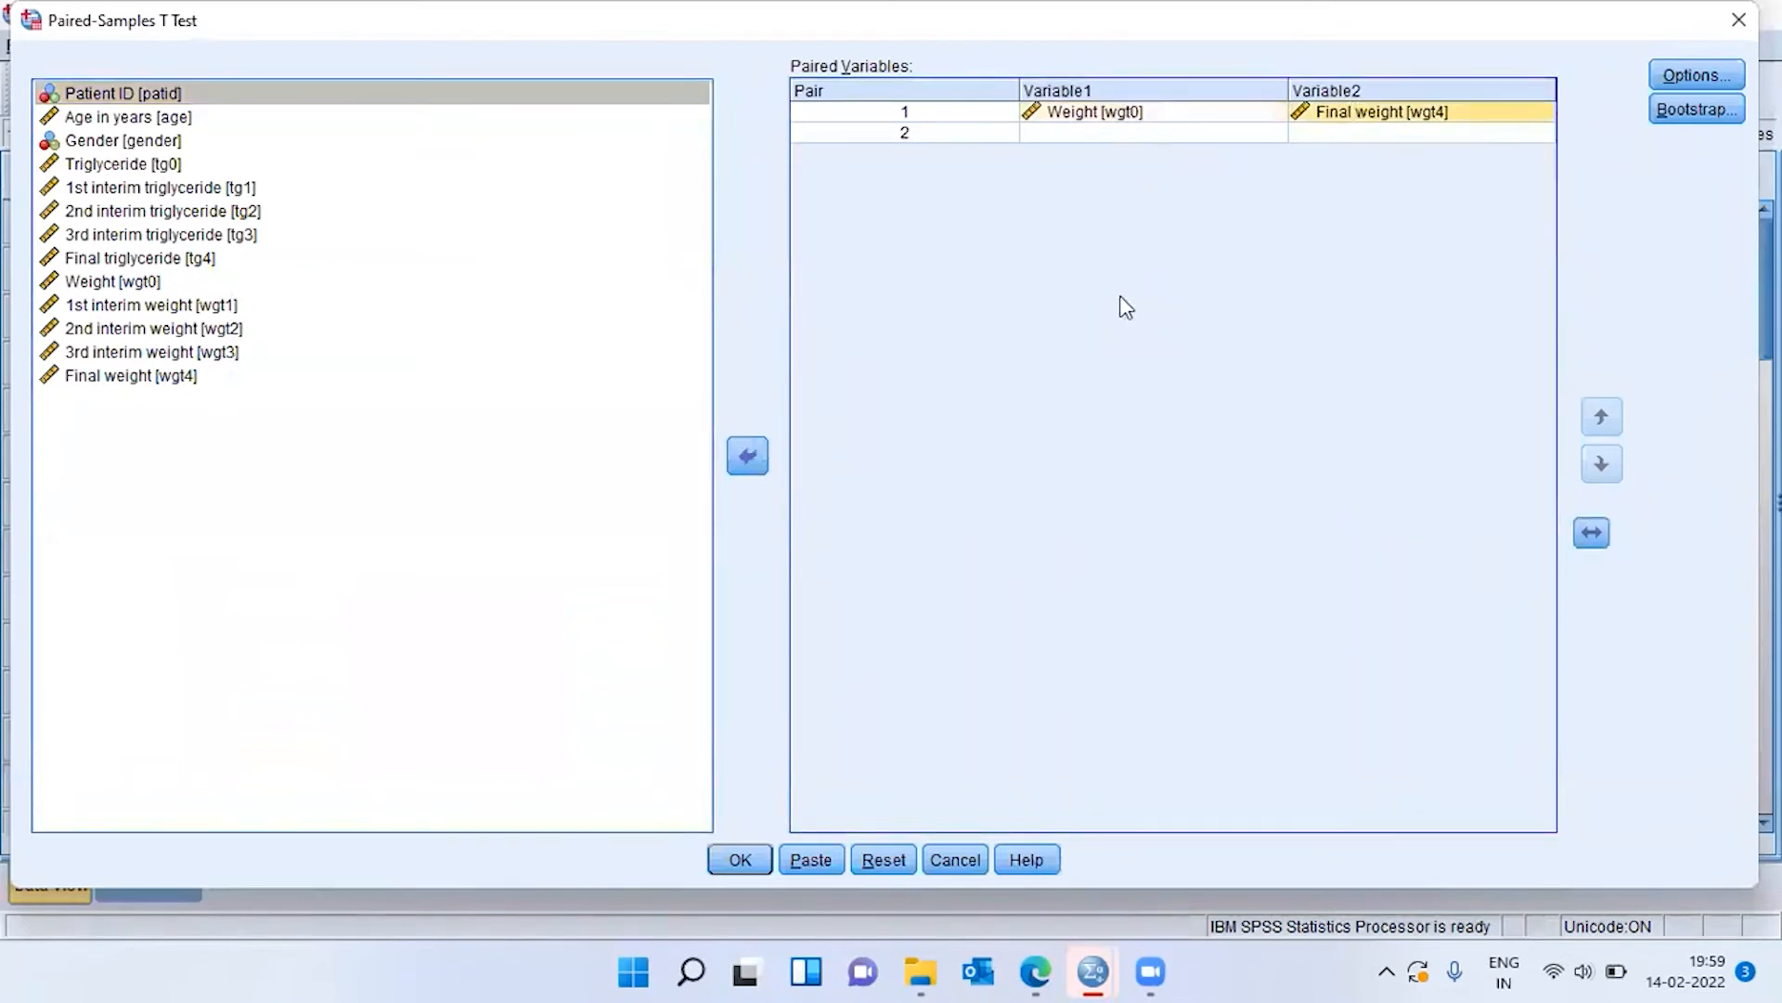
Add two pairs to the paired variables: Weight [wgt0] with 1st interim weight [wgt1], and Weight [wgt0] with 2nd interim weight [wgt2].
click(140, 280)
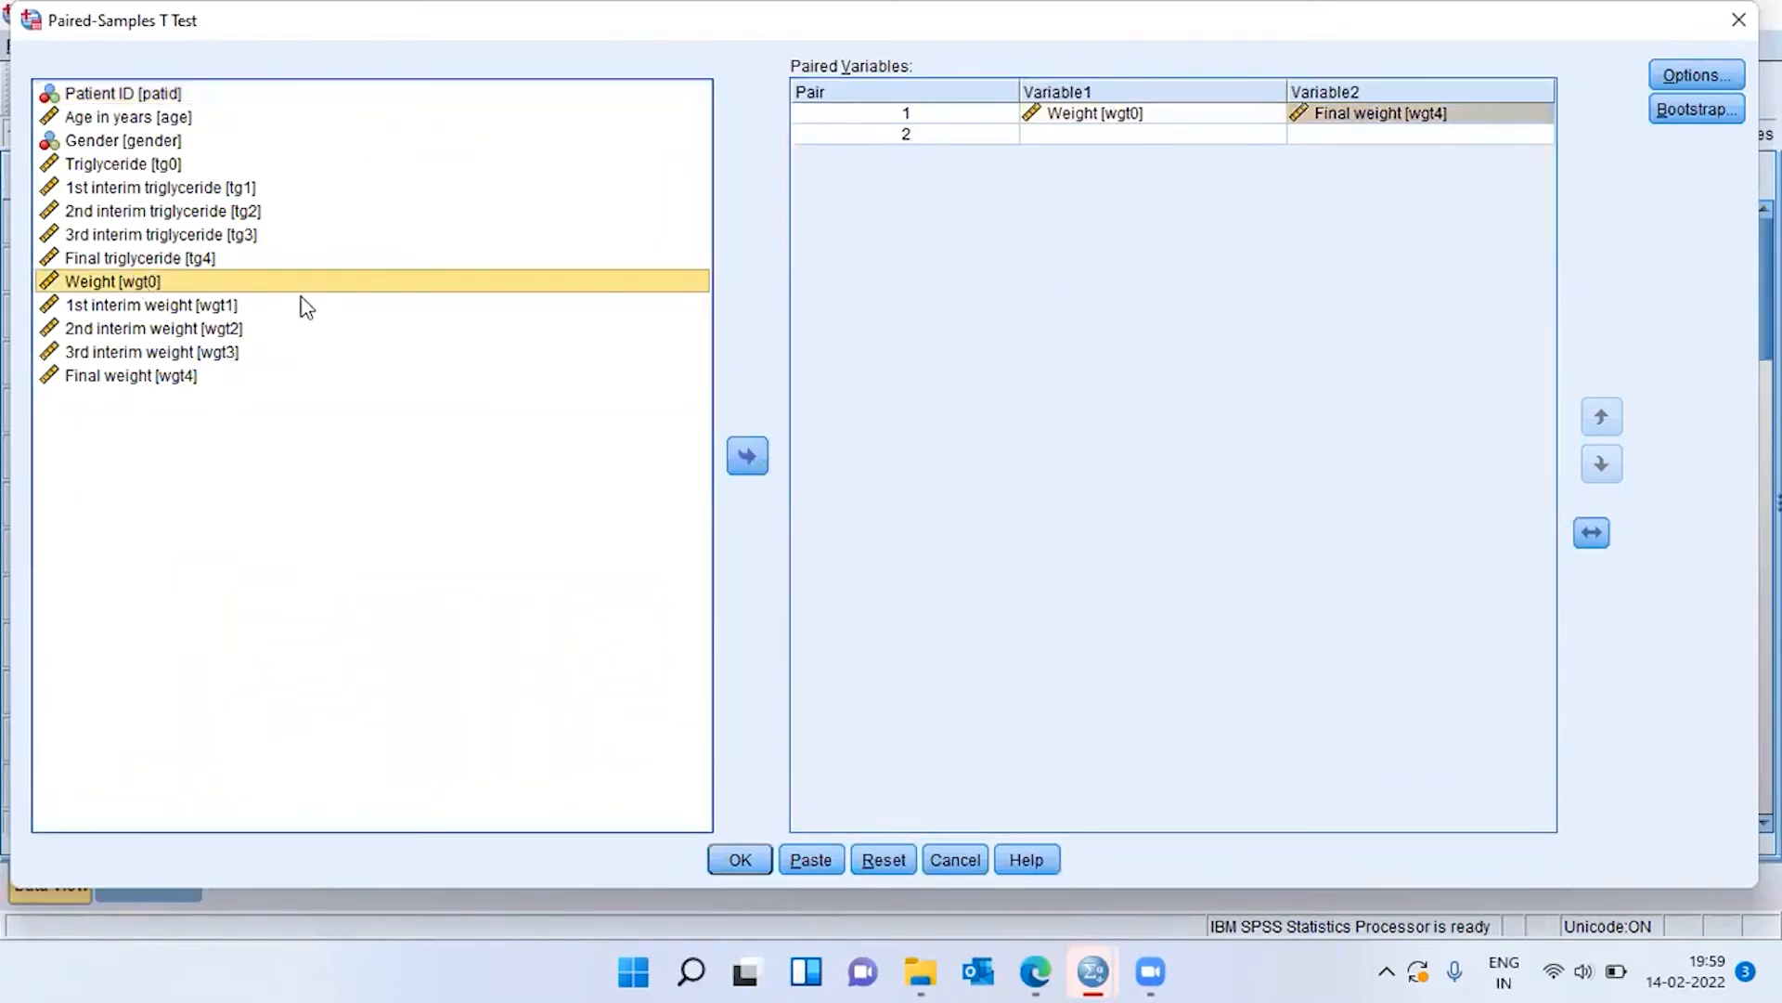
ctrl+click(188, 306)
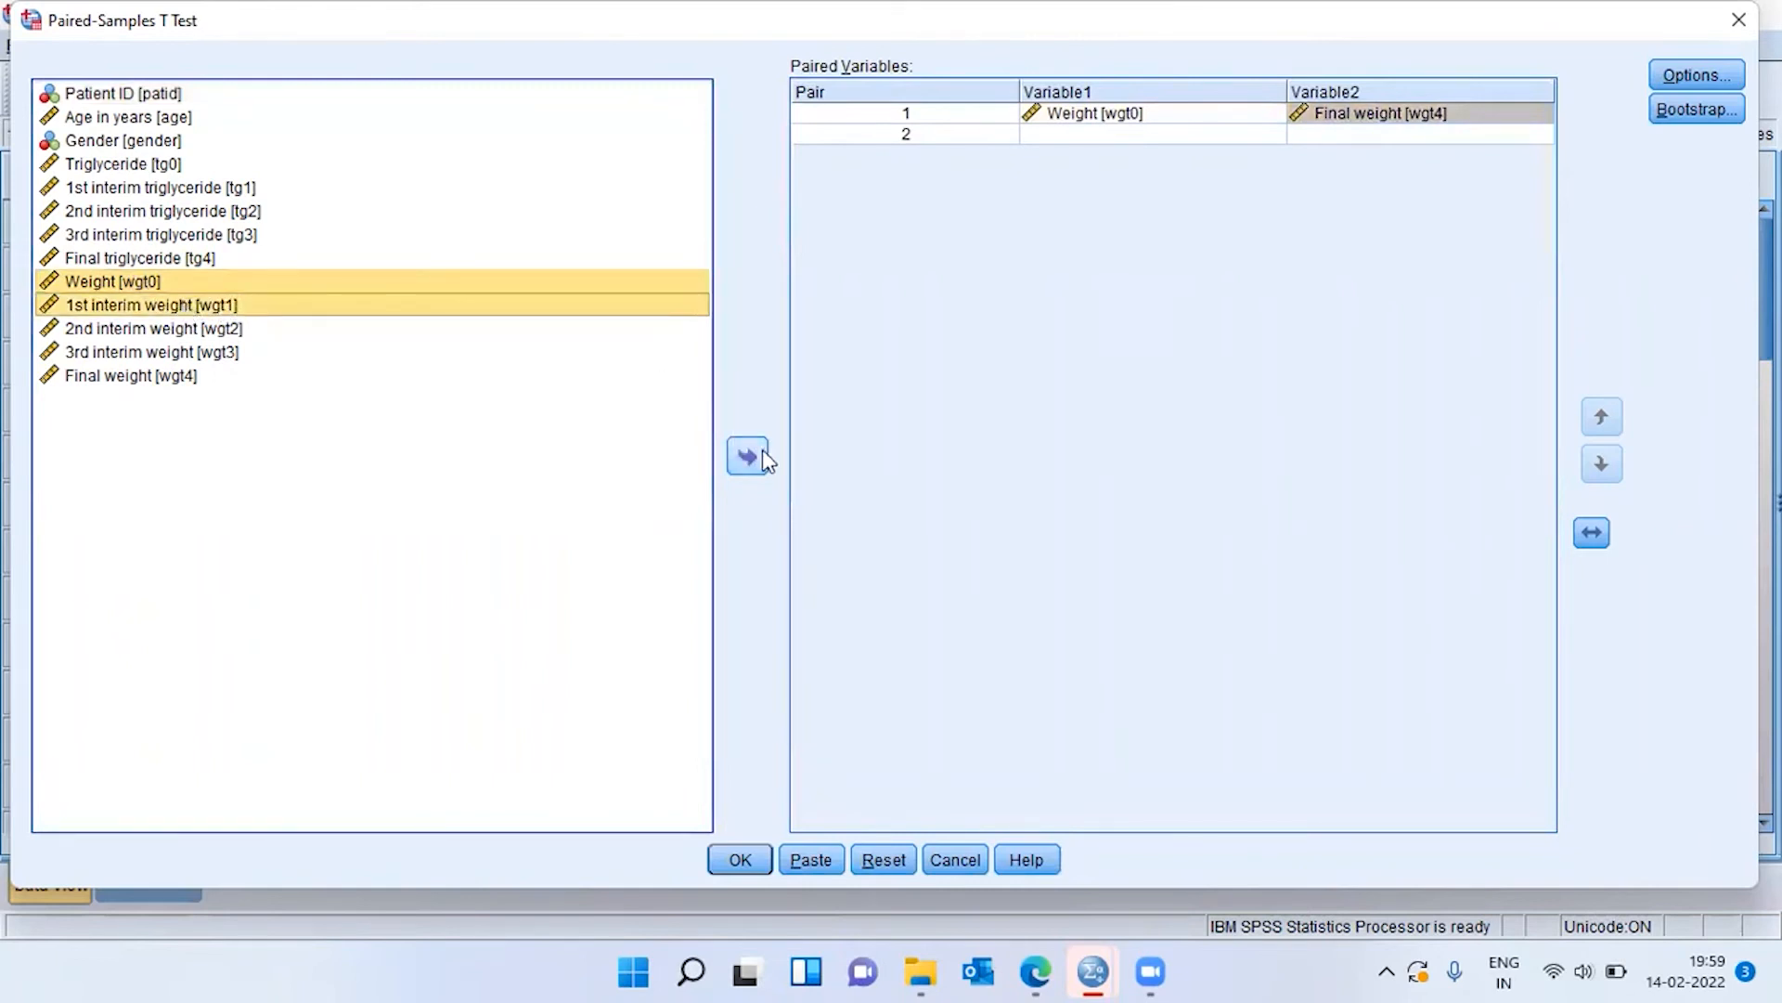
click(754, 455)
click(154, 280)
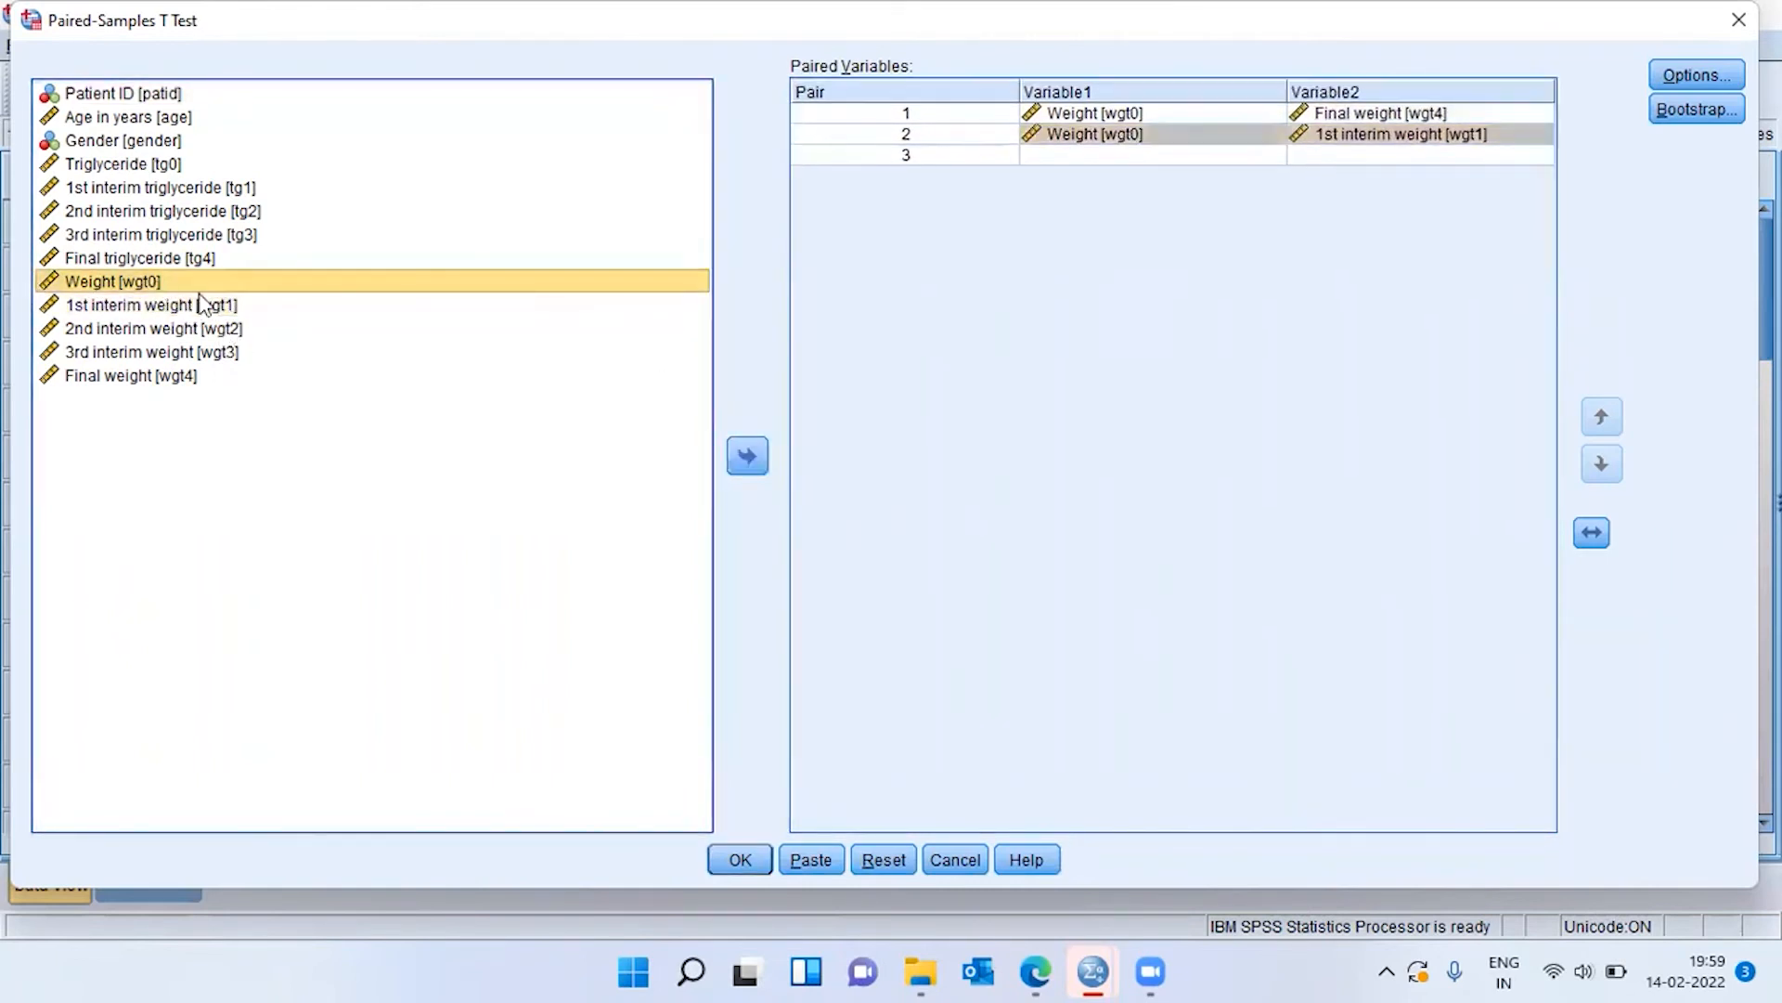
ctrl+click(215, 336)
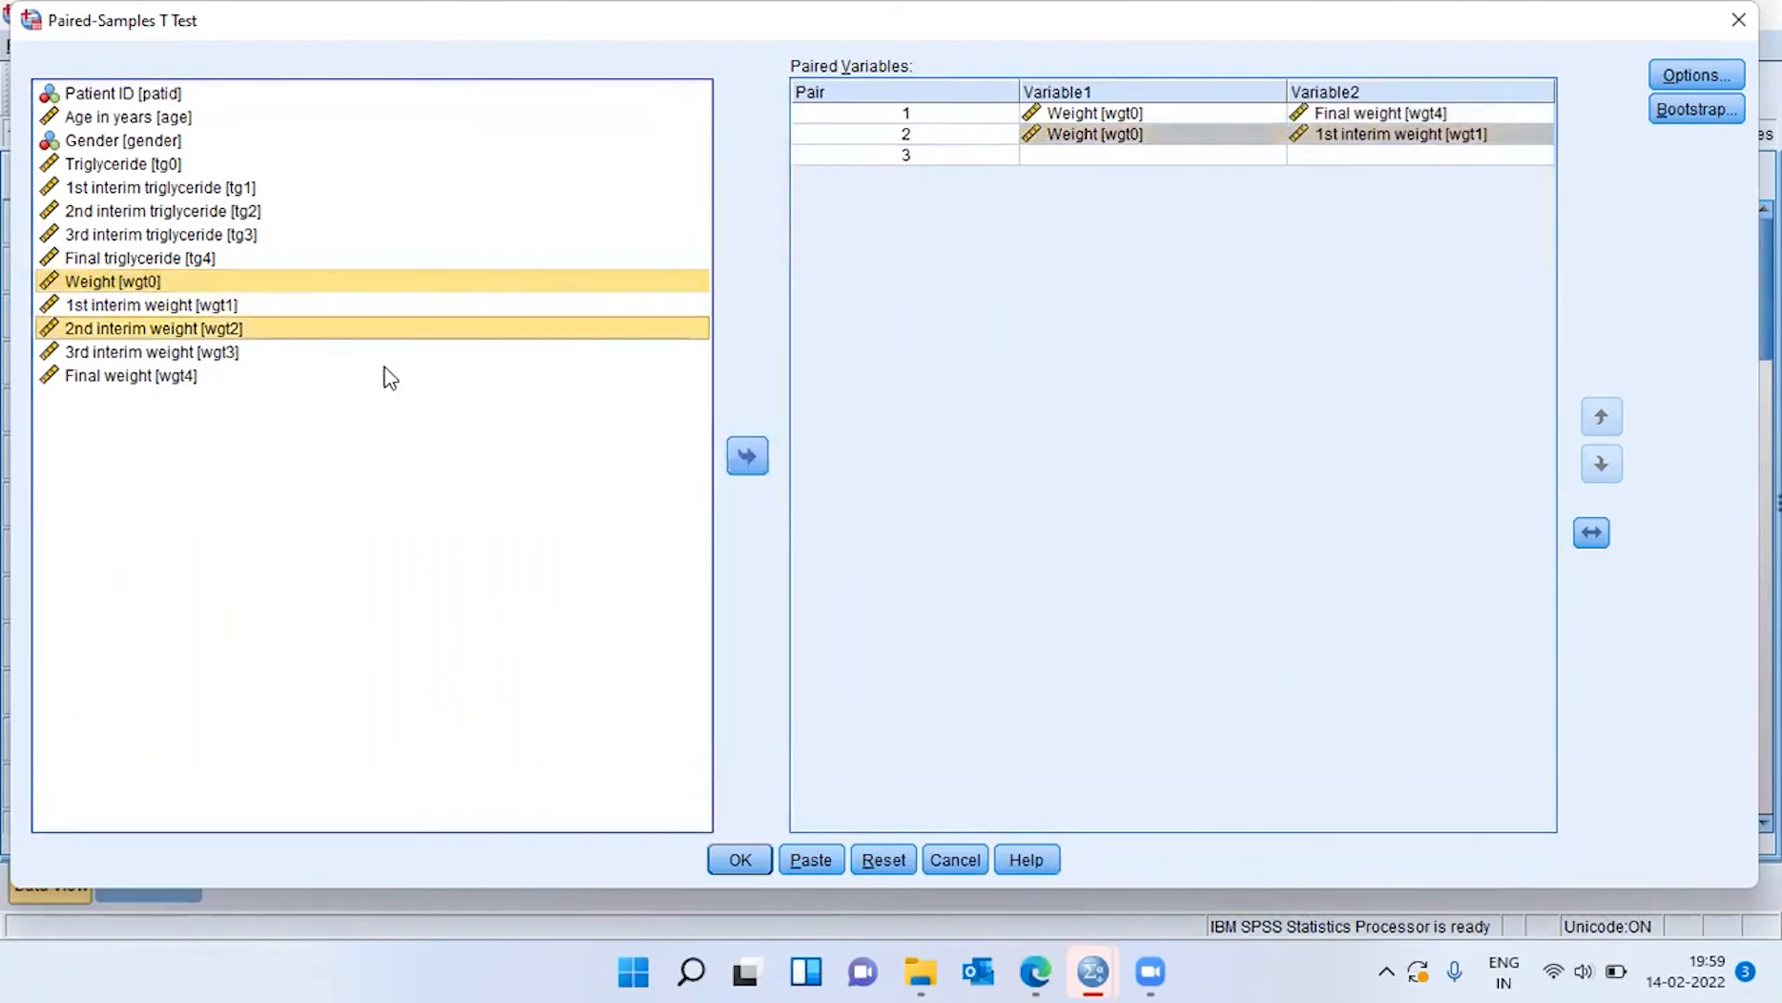
click(746, 456)
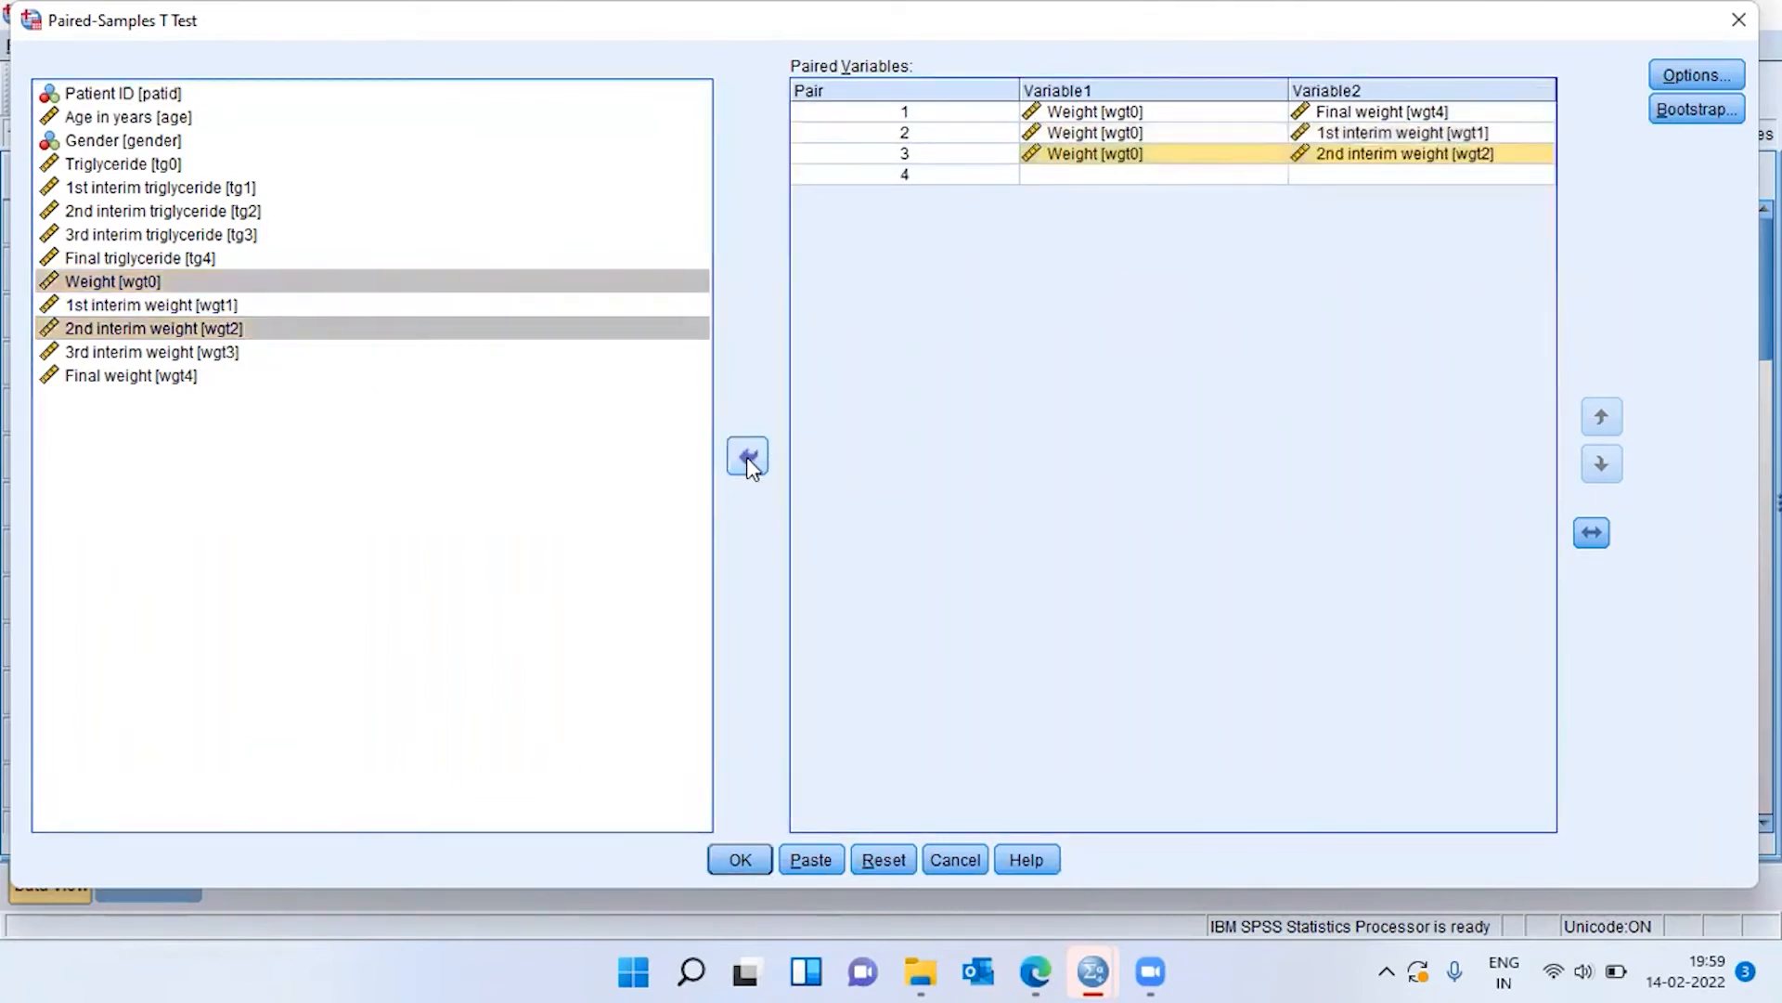
Add a further pair of Weight [wgt0] with 3rd interim weight [wgt3] to the paired variables.
click(154, 282)
ctrl+click(225, 358)
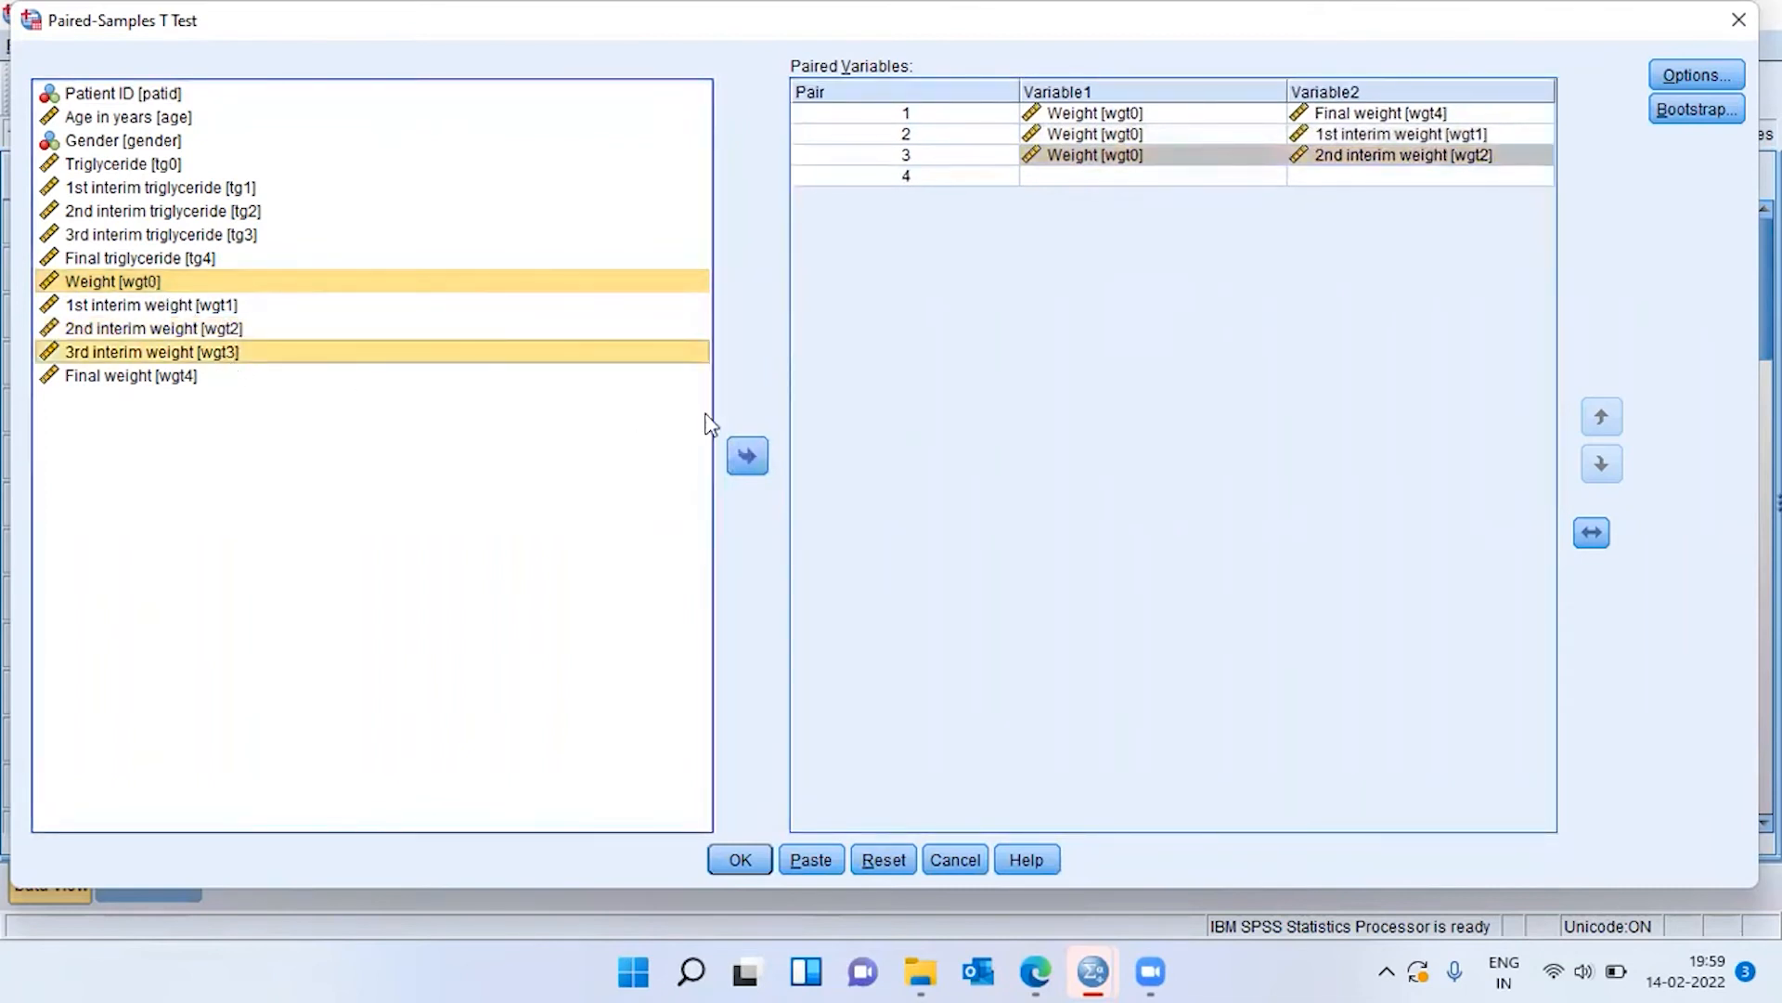
click(752, 456)
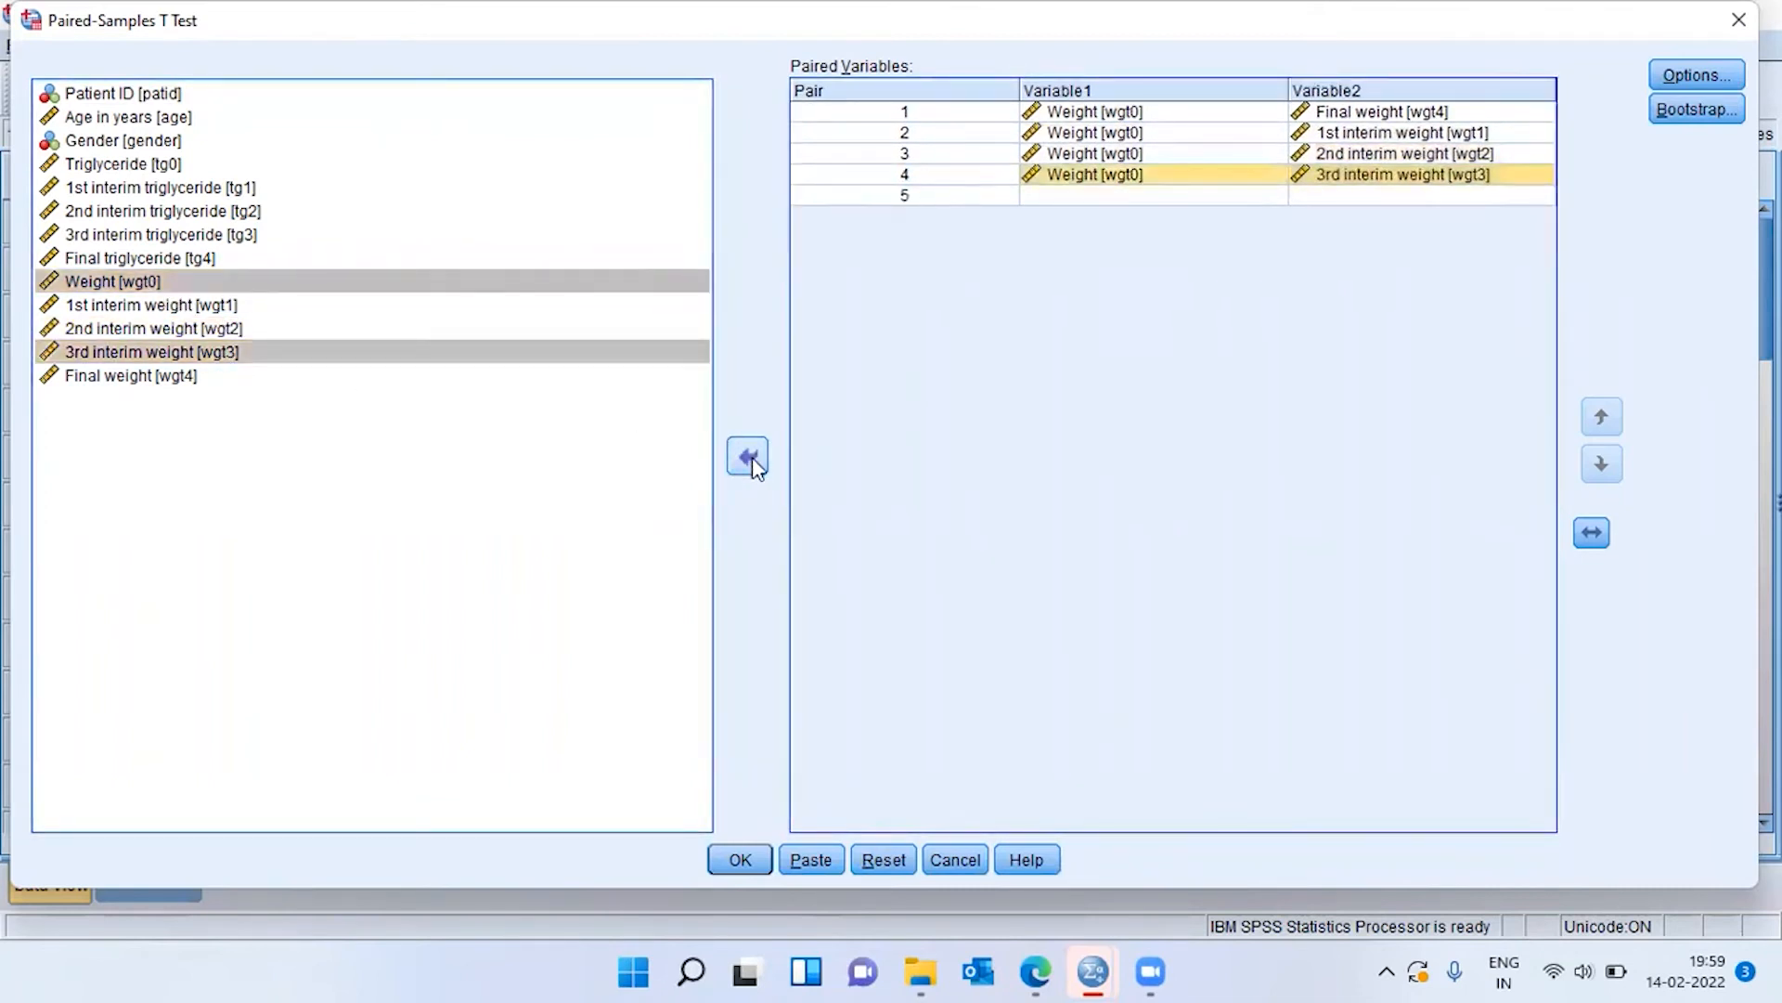
Move the pair of Weight [wgt0] and Final weight [wgt4] down to fourth place, below the interim weight pairs.
click(1118, 112)
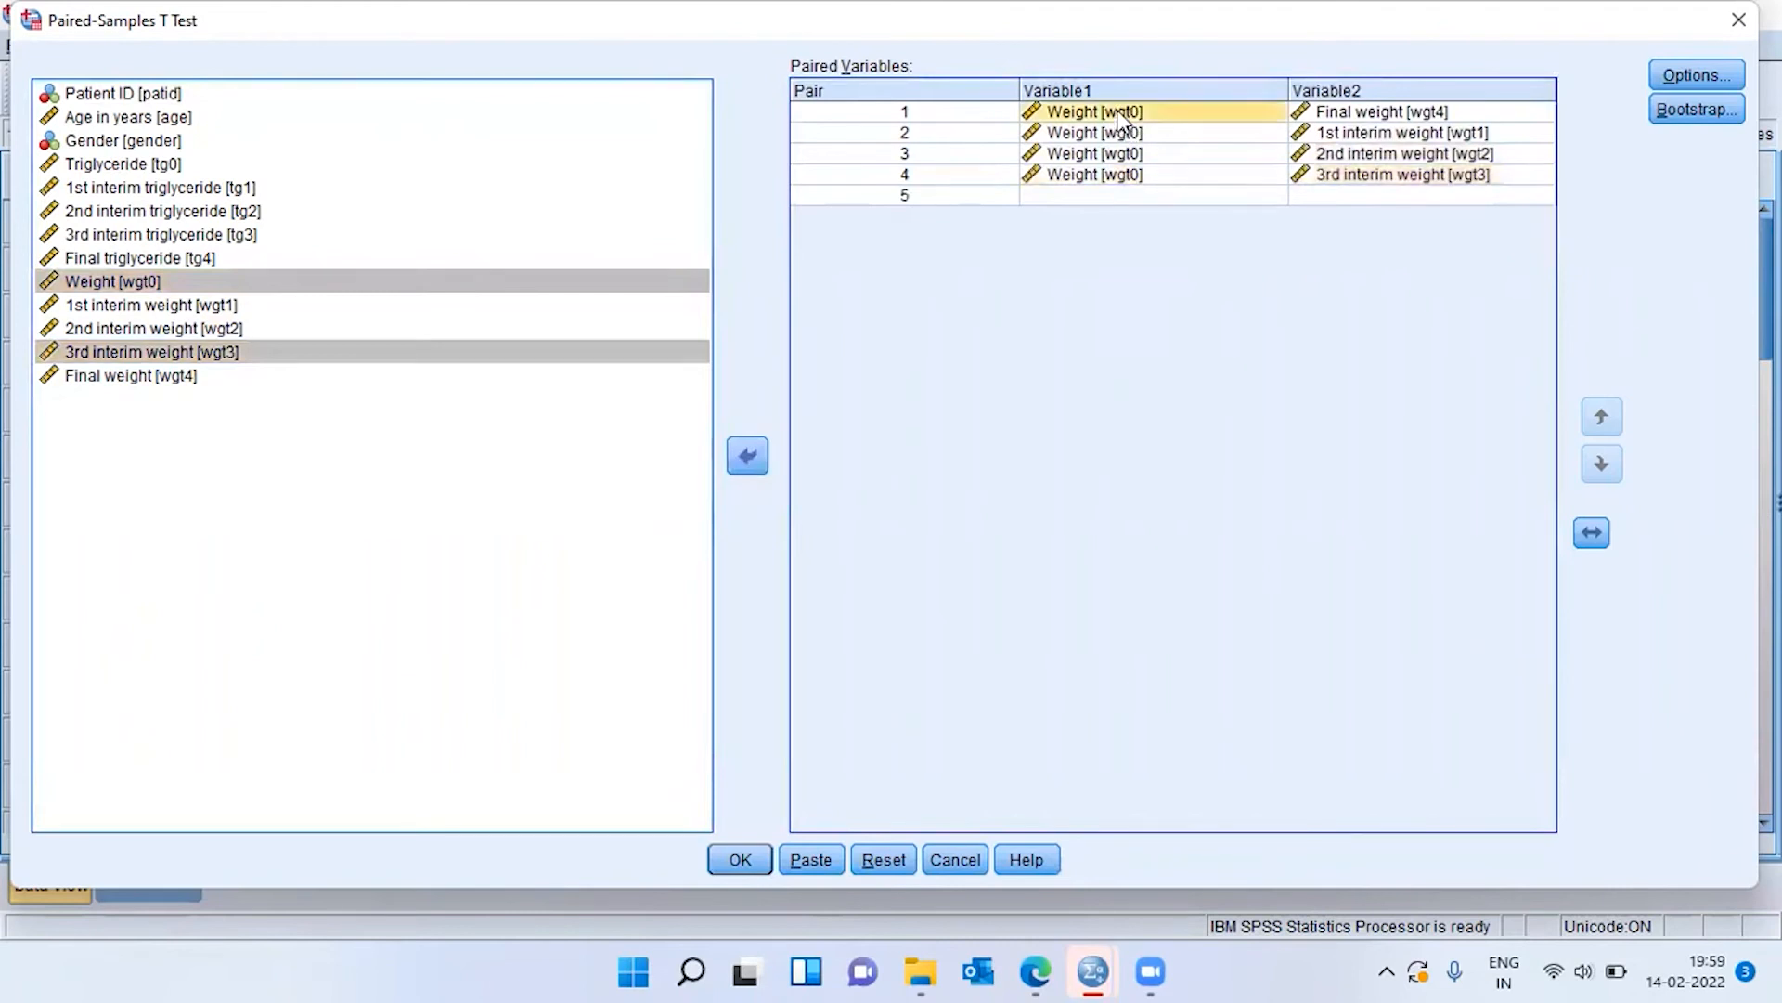
click(1358, 111)
click(927, 116)
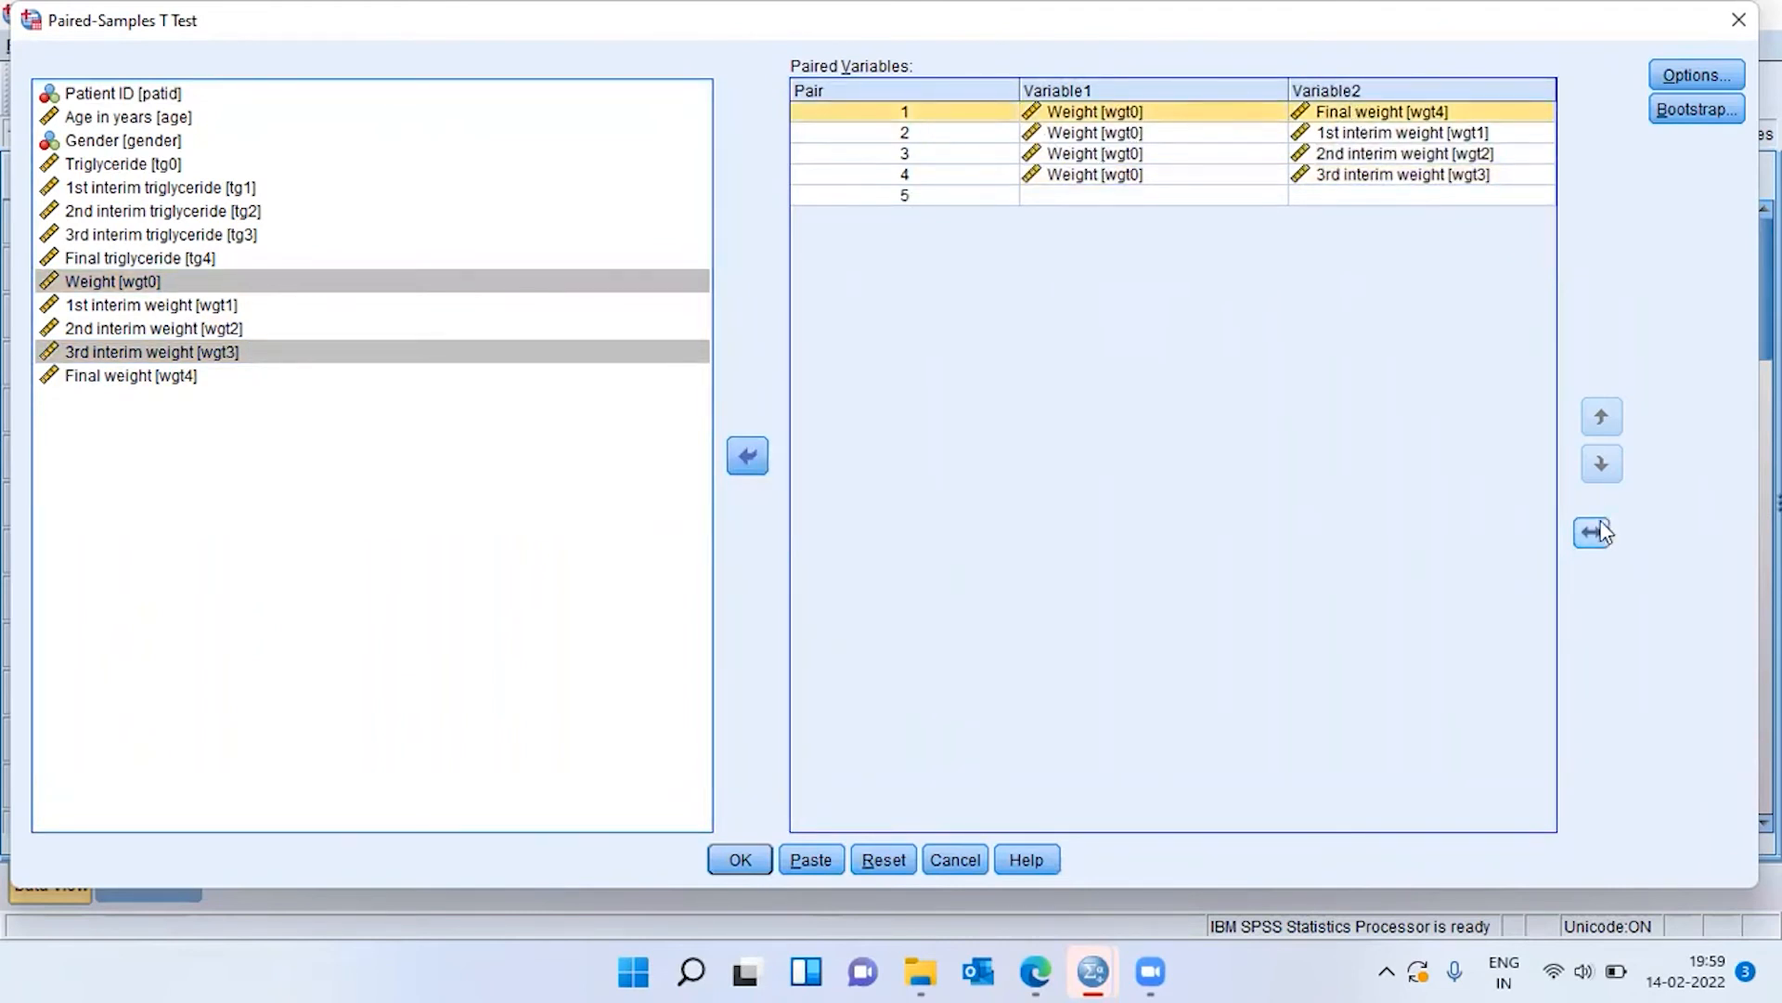
click(961, 117)
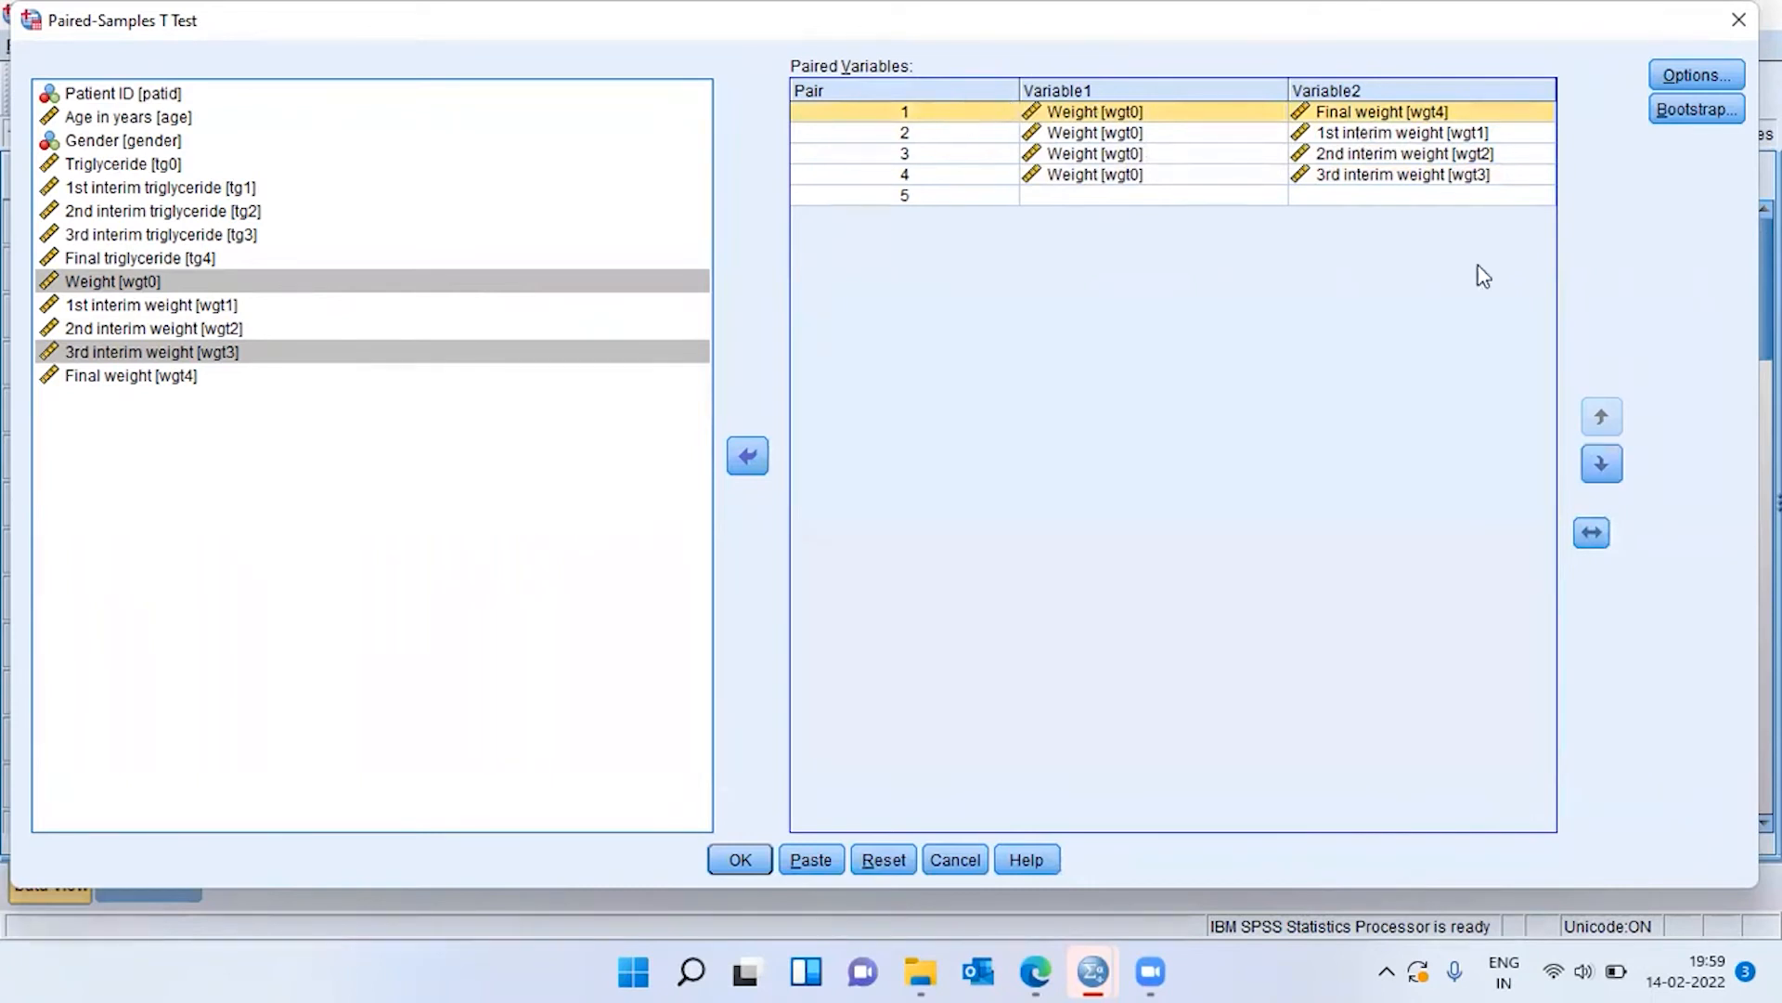
click(1604, 464)
click(1604, 466)
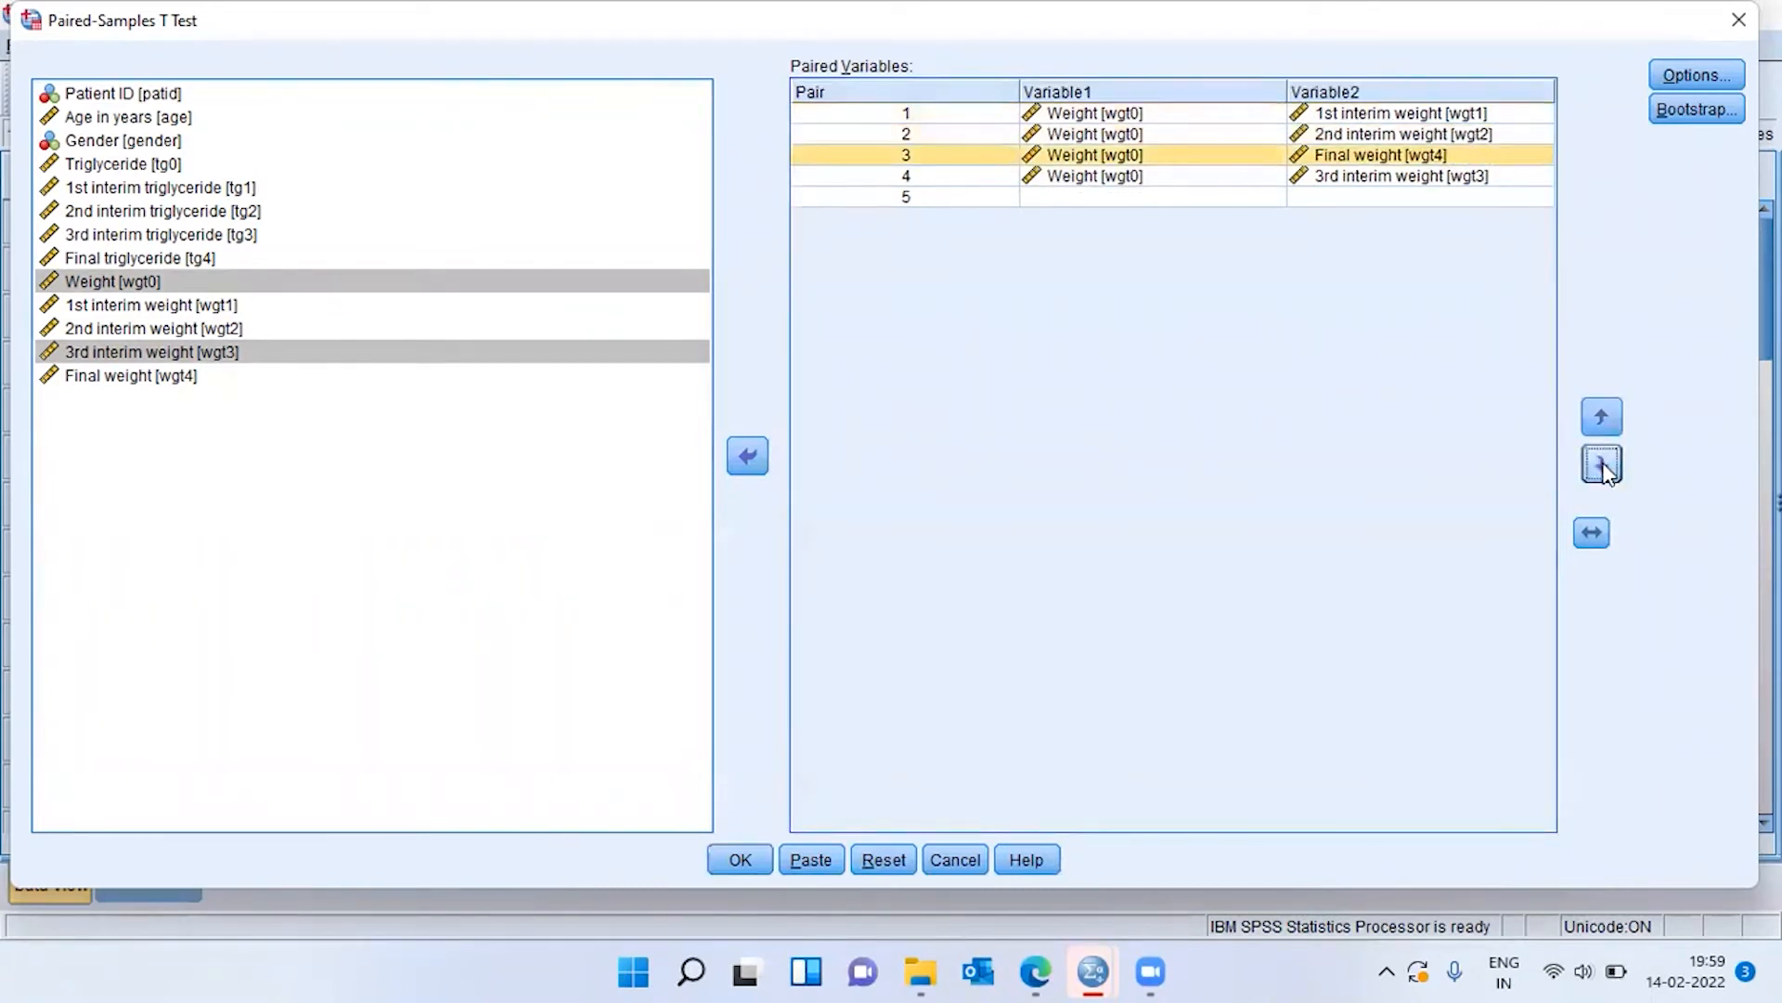
click(1603, 465)
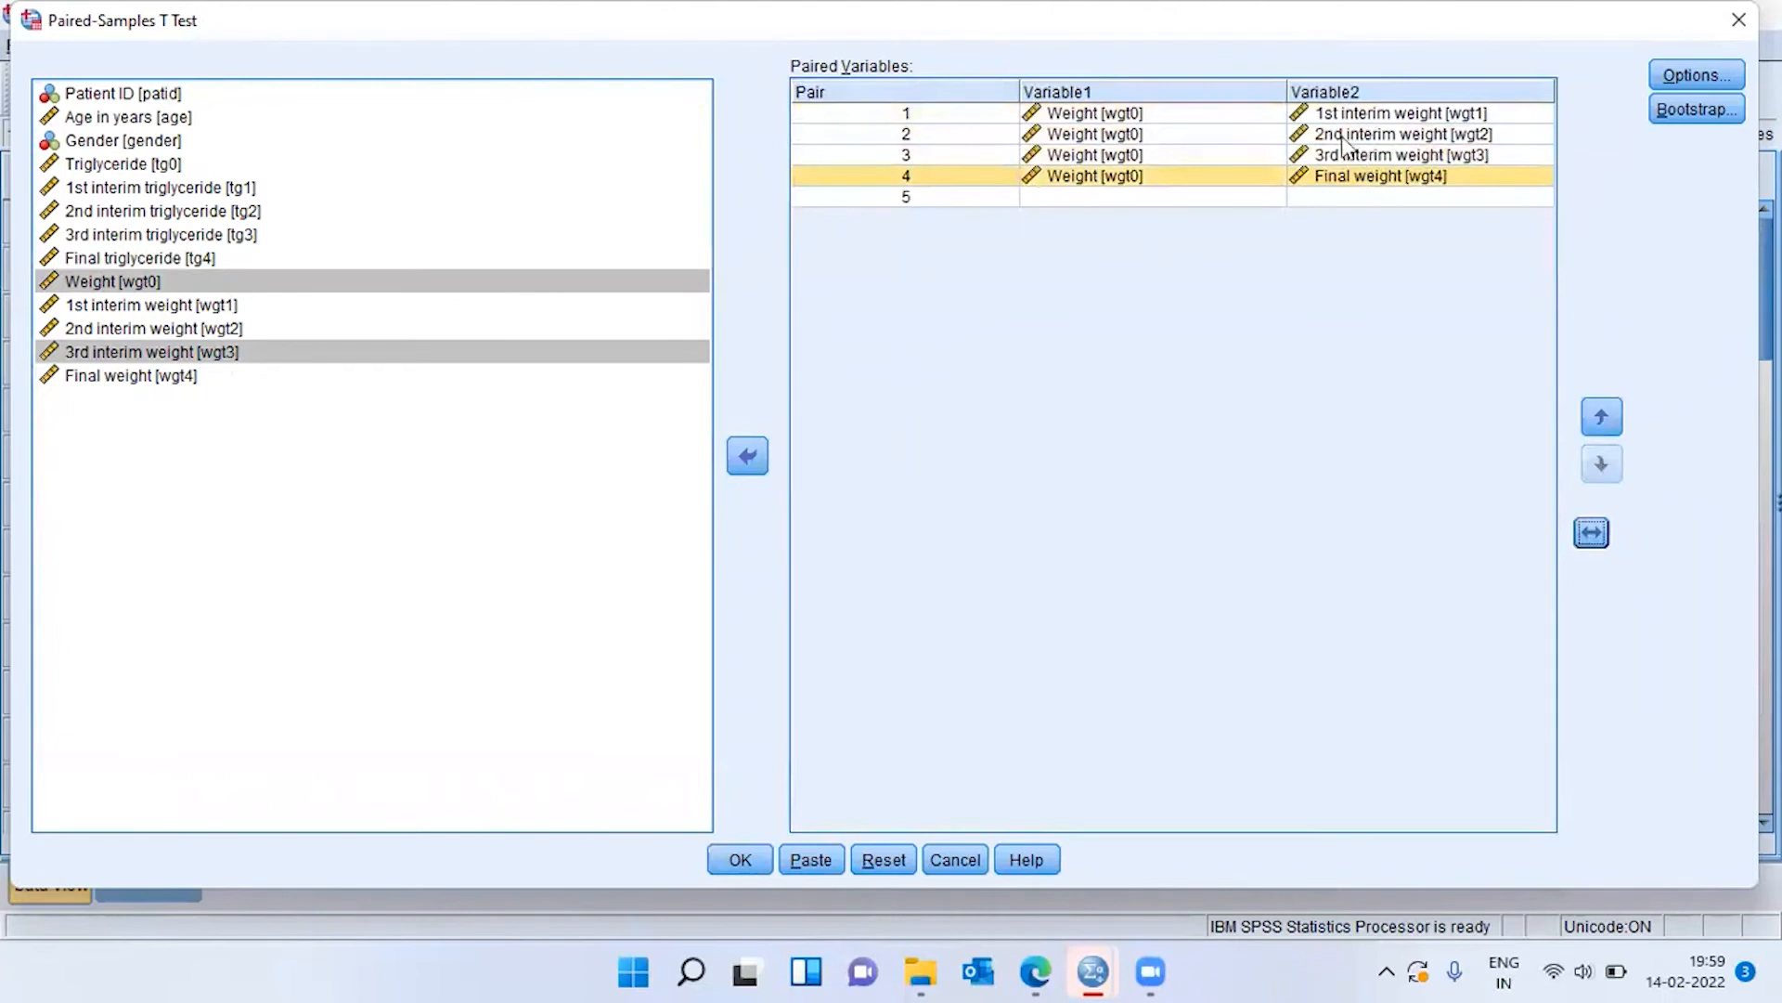
Check the four pairs of Weight [wgt0] with wgt1, wgt2, wgt3 and wgt4, and run the paired-samples t test.
click(1162, 115)
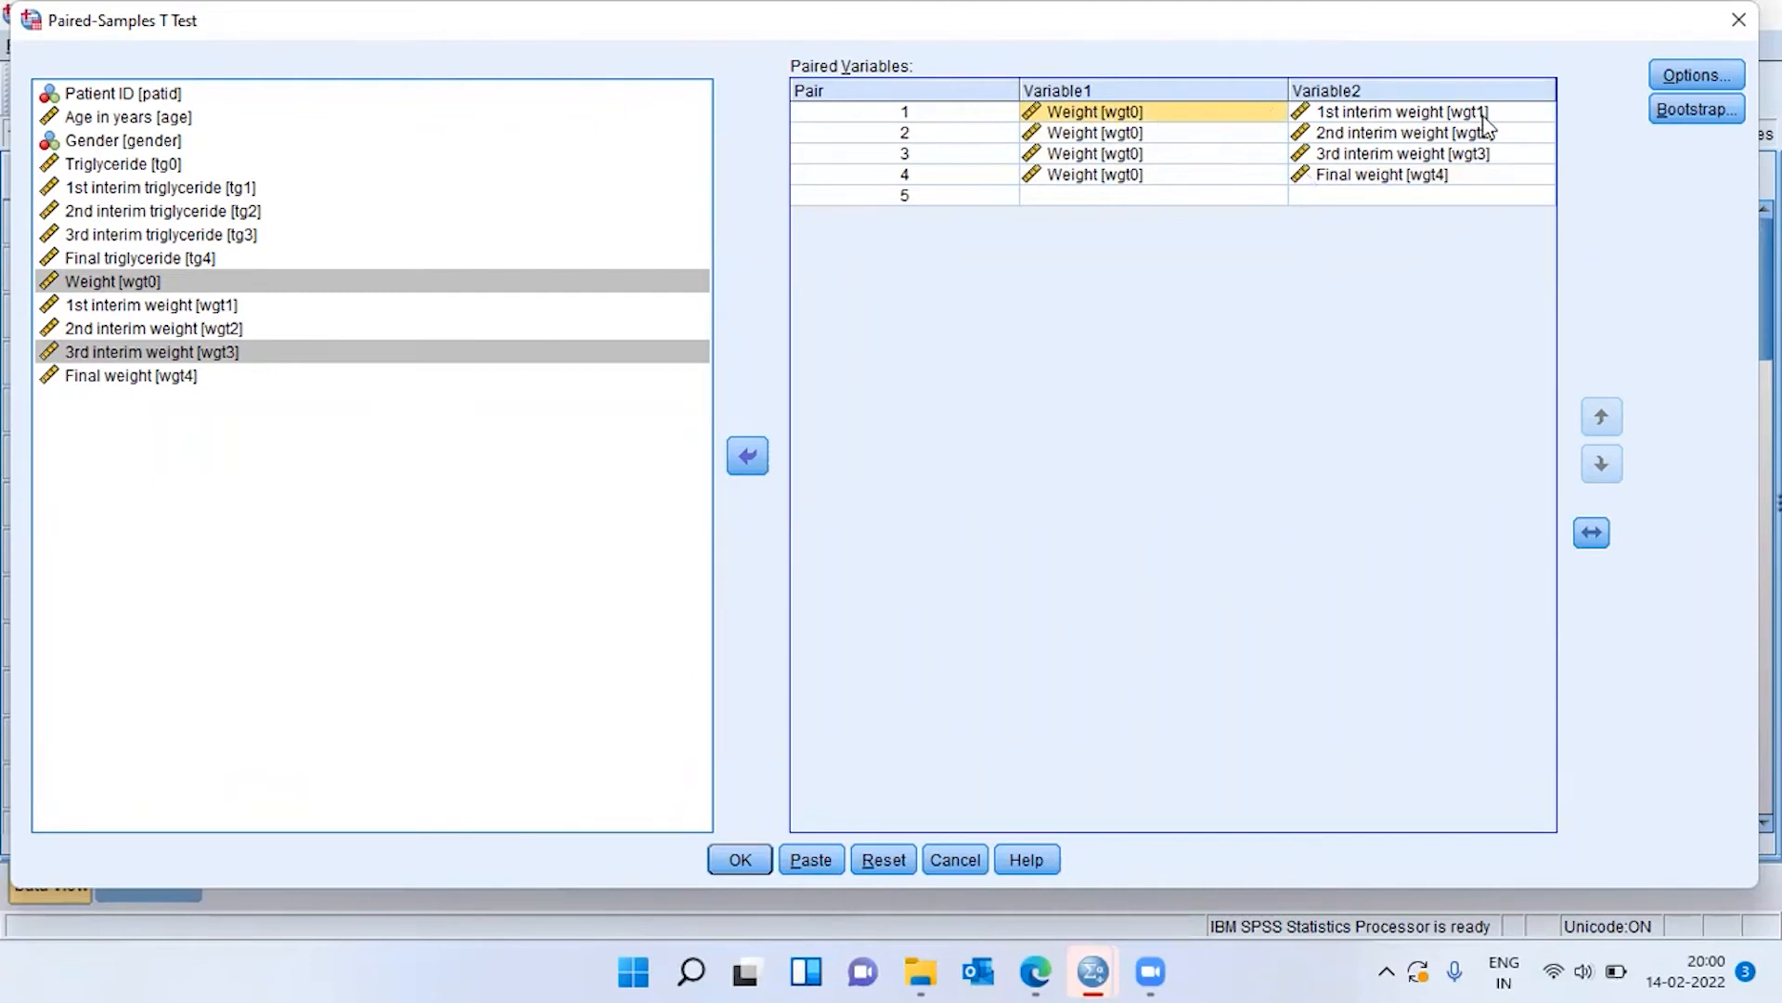
click(1418, 116)
click(1151, 137)
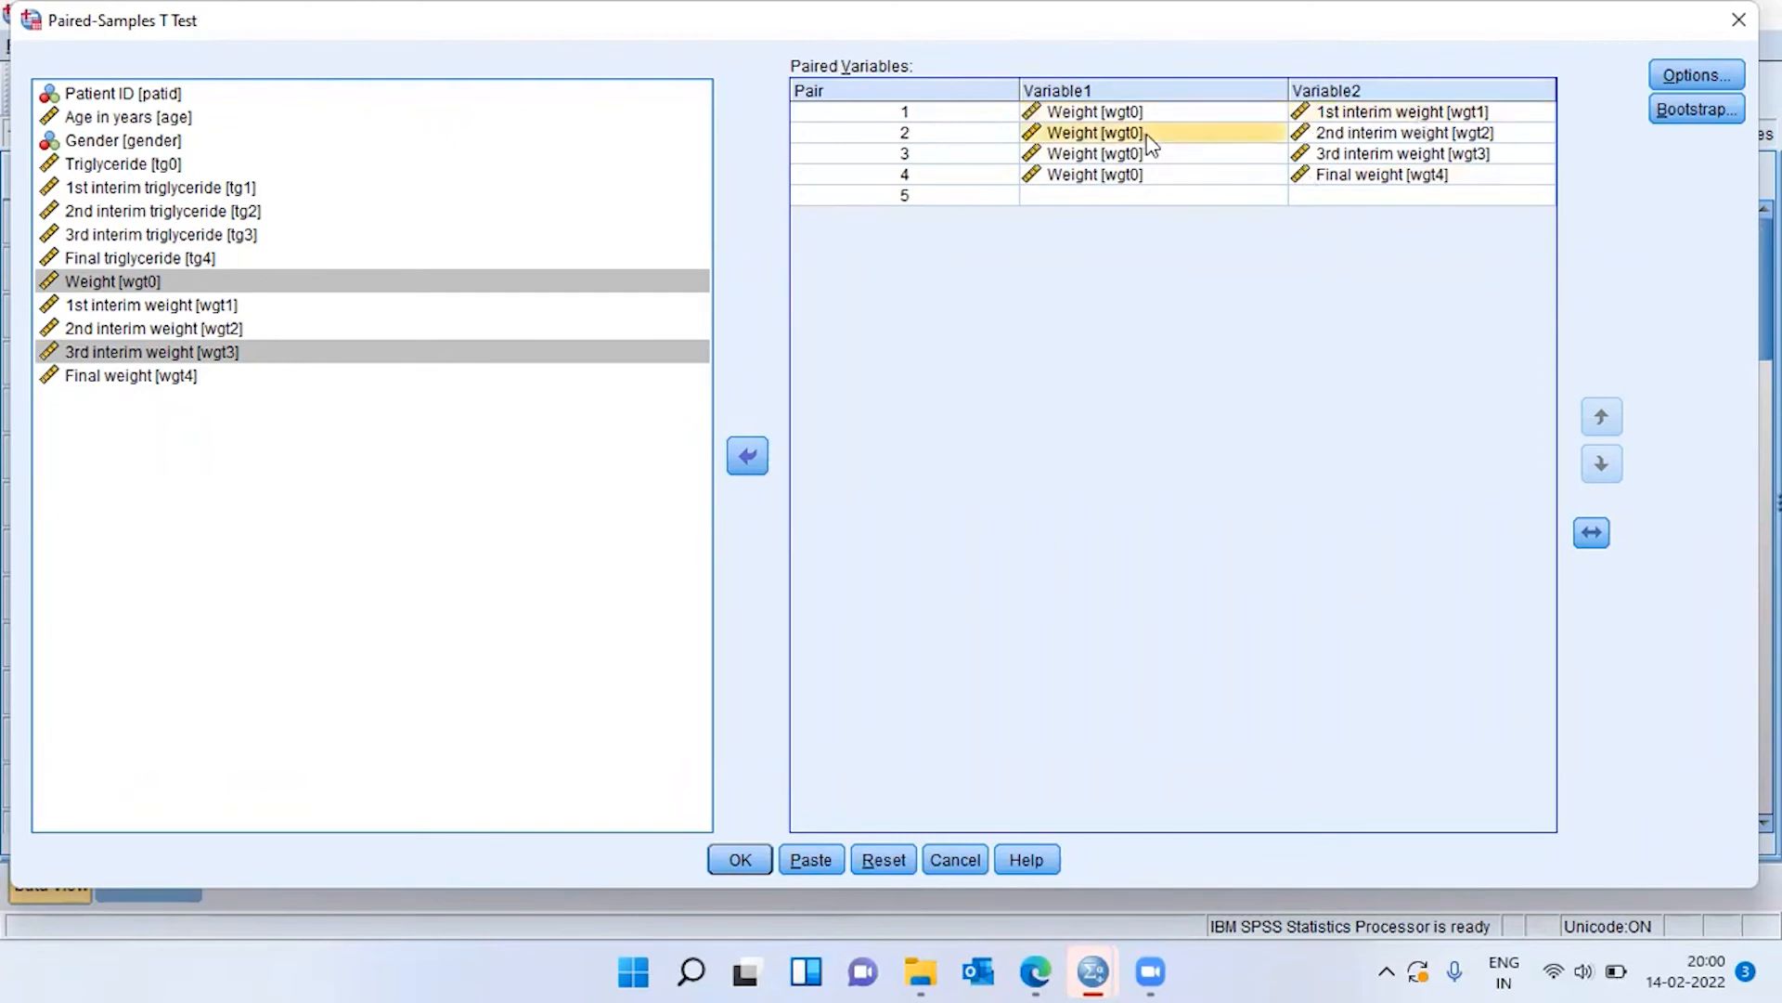
click(1456, 132)
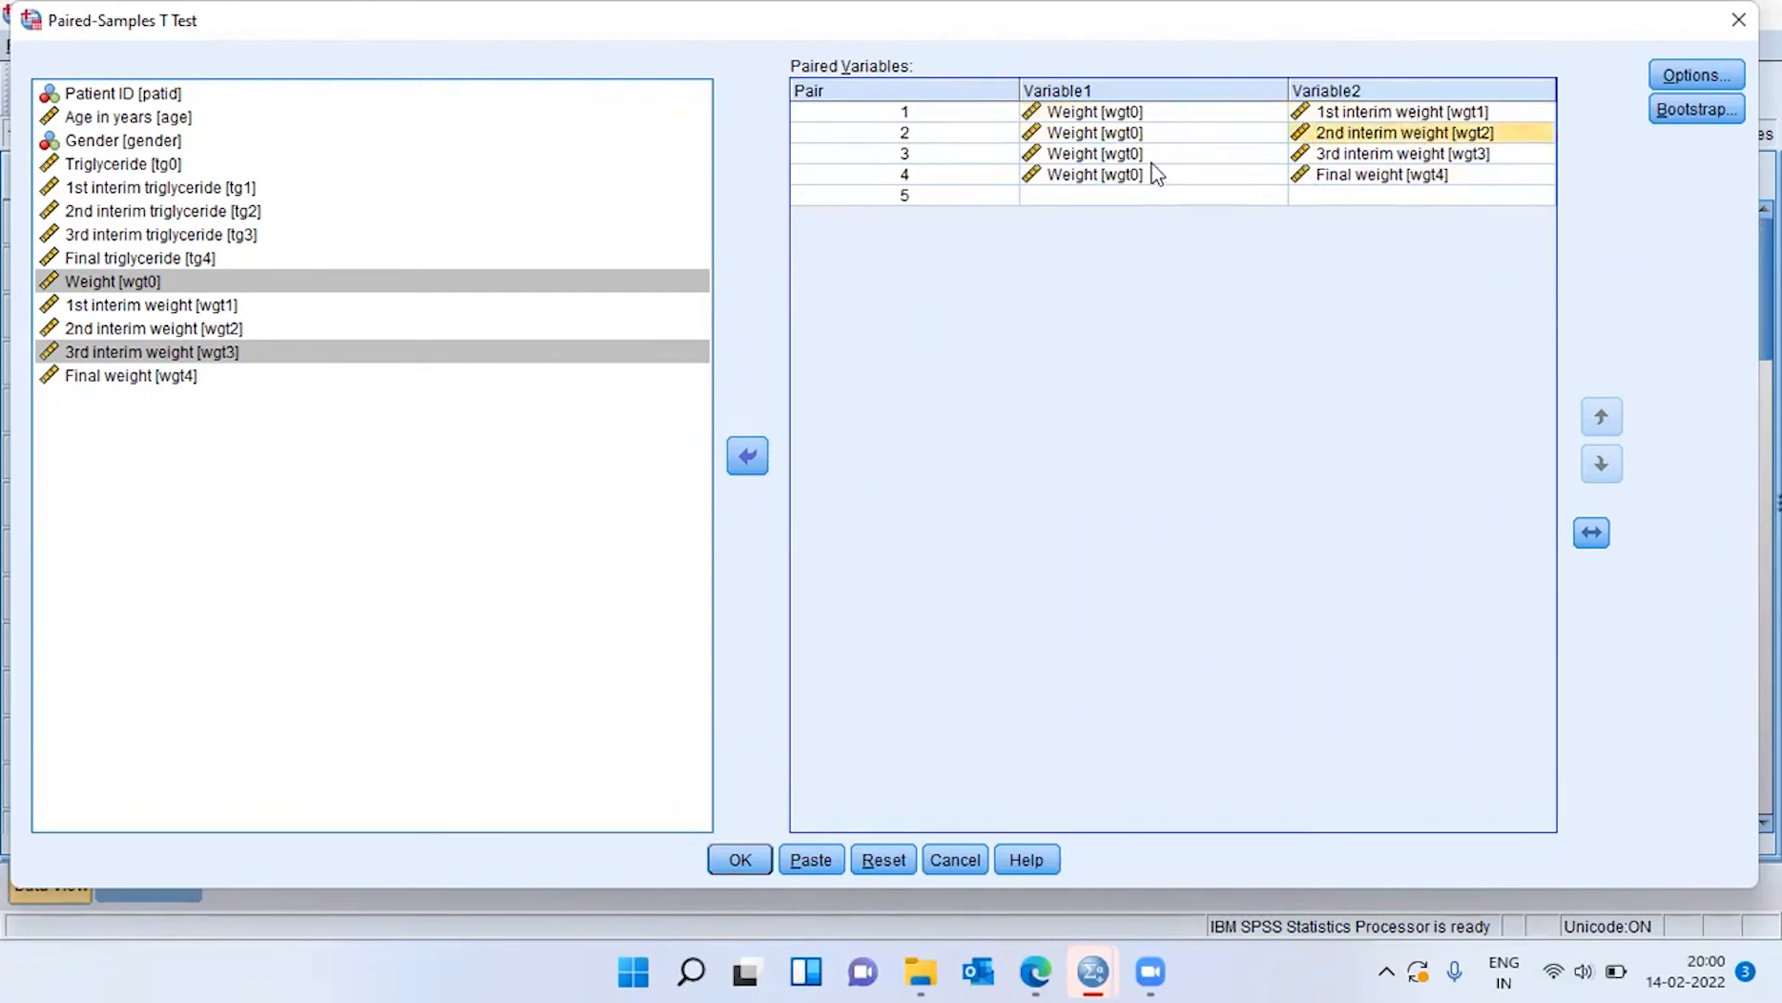
click(1149, 158)
click(1446, 154)
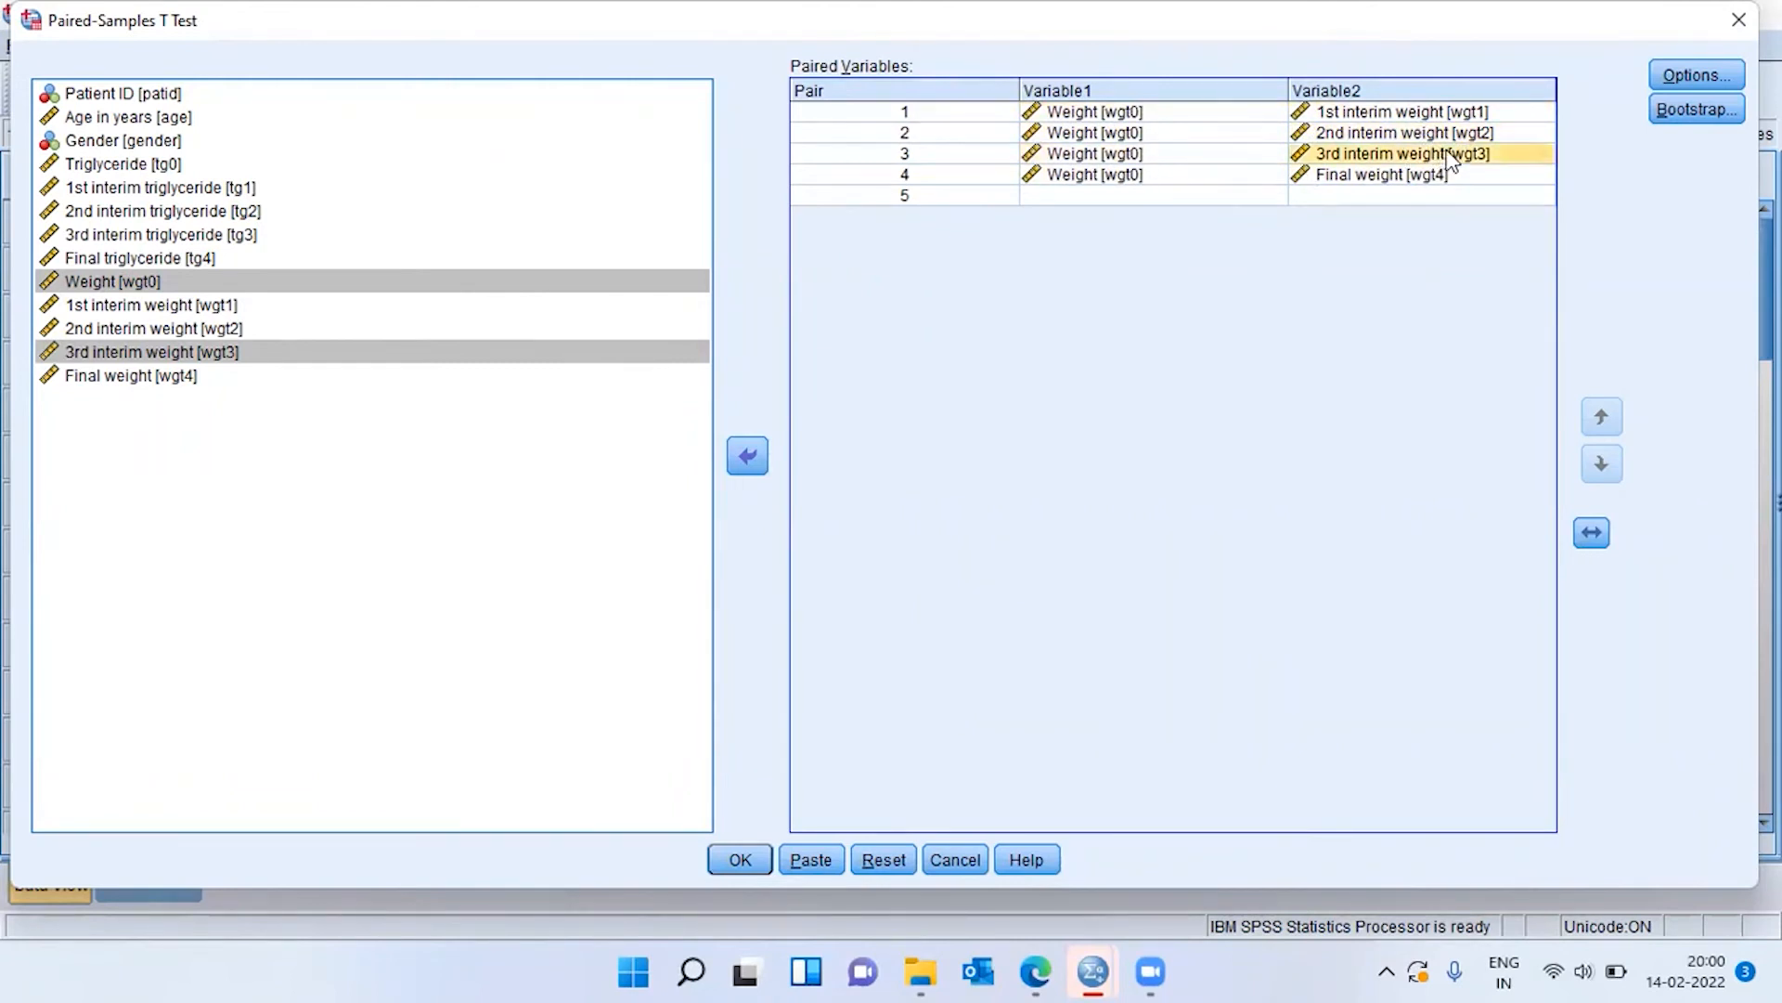
click(1161, 175)
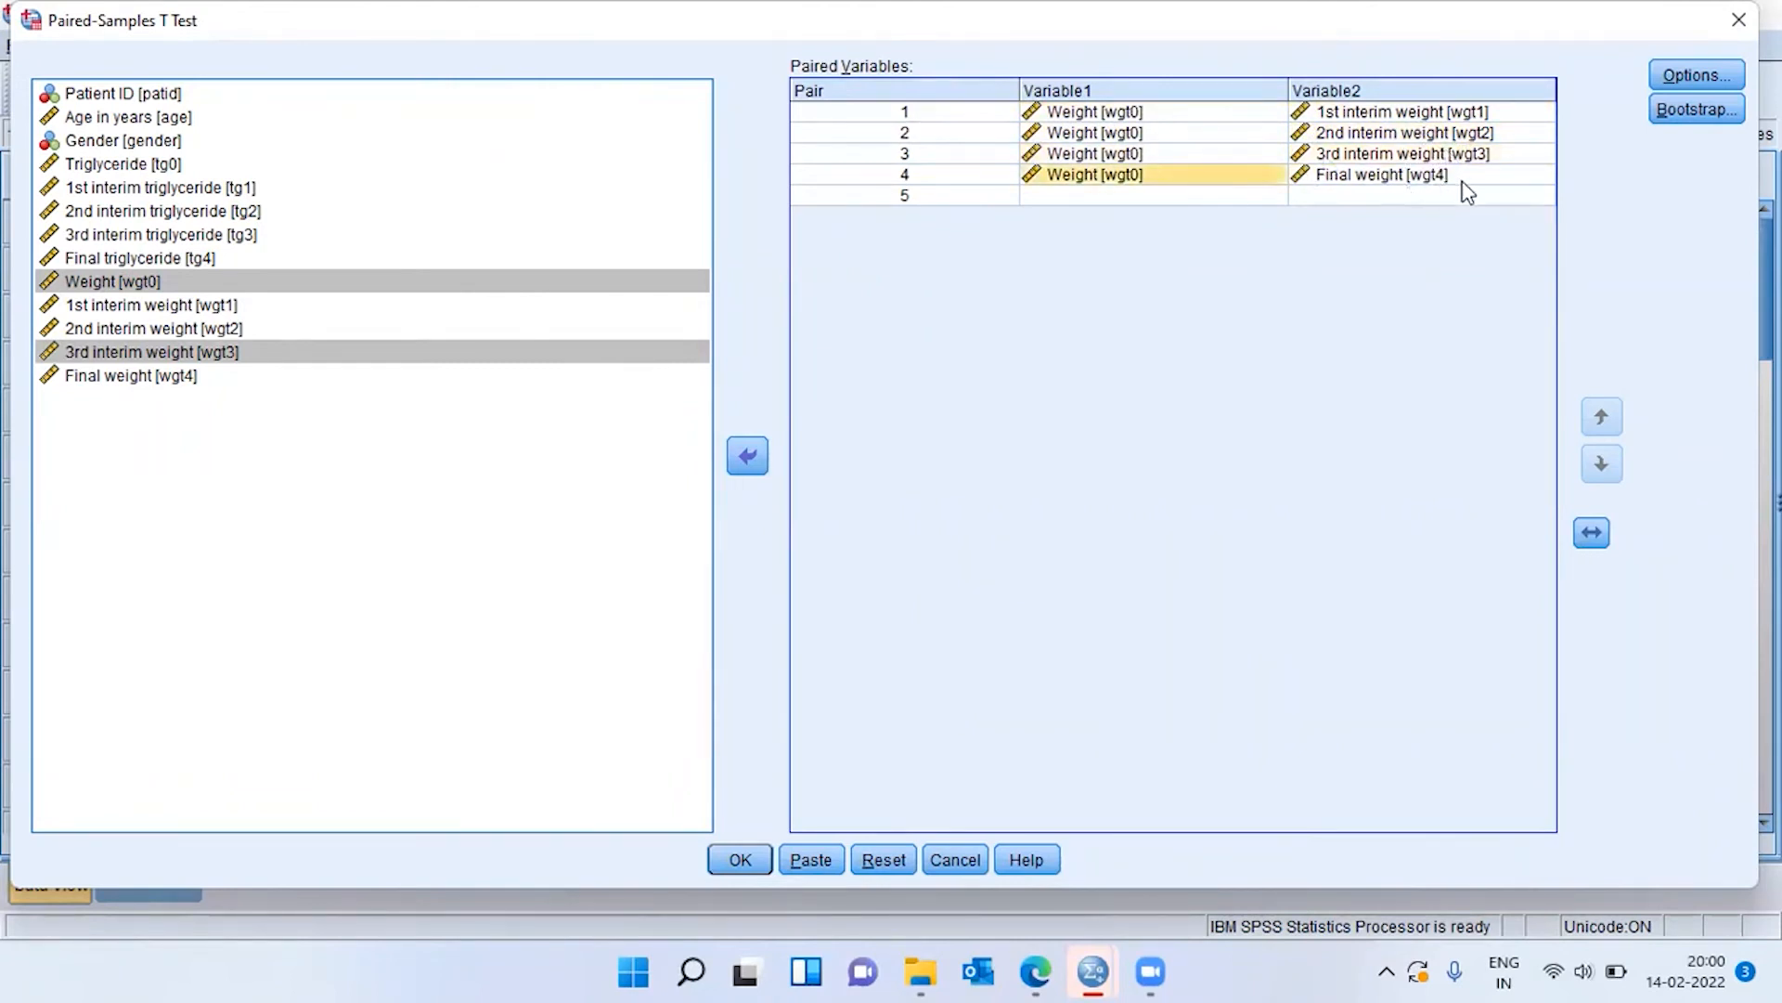
click(1462, 176)
click(742, 856)
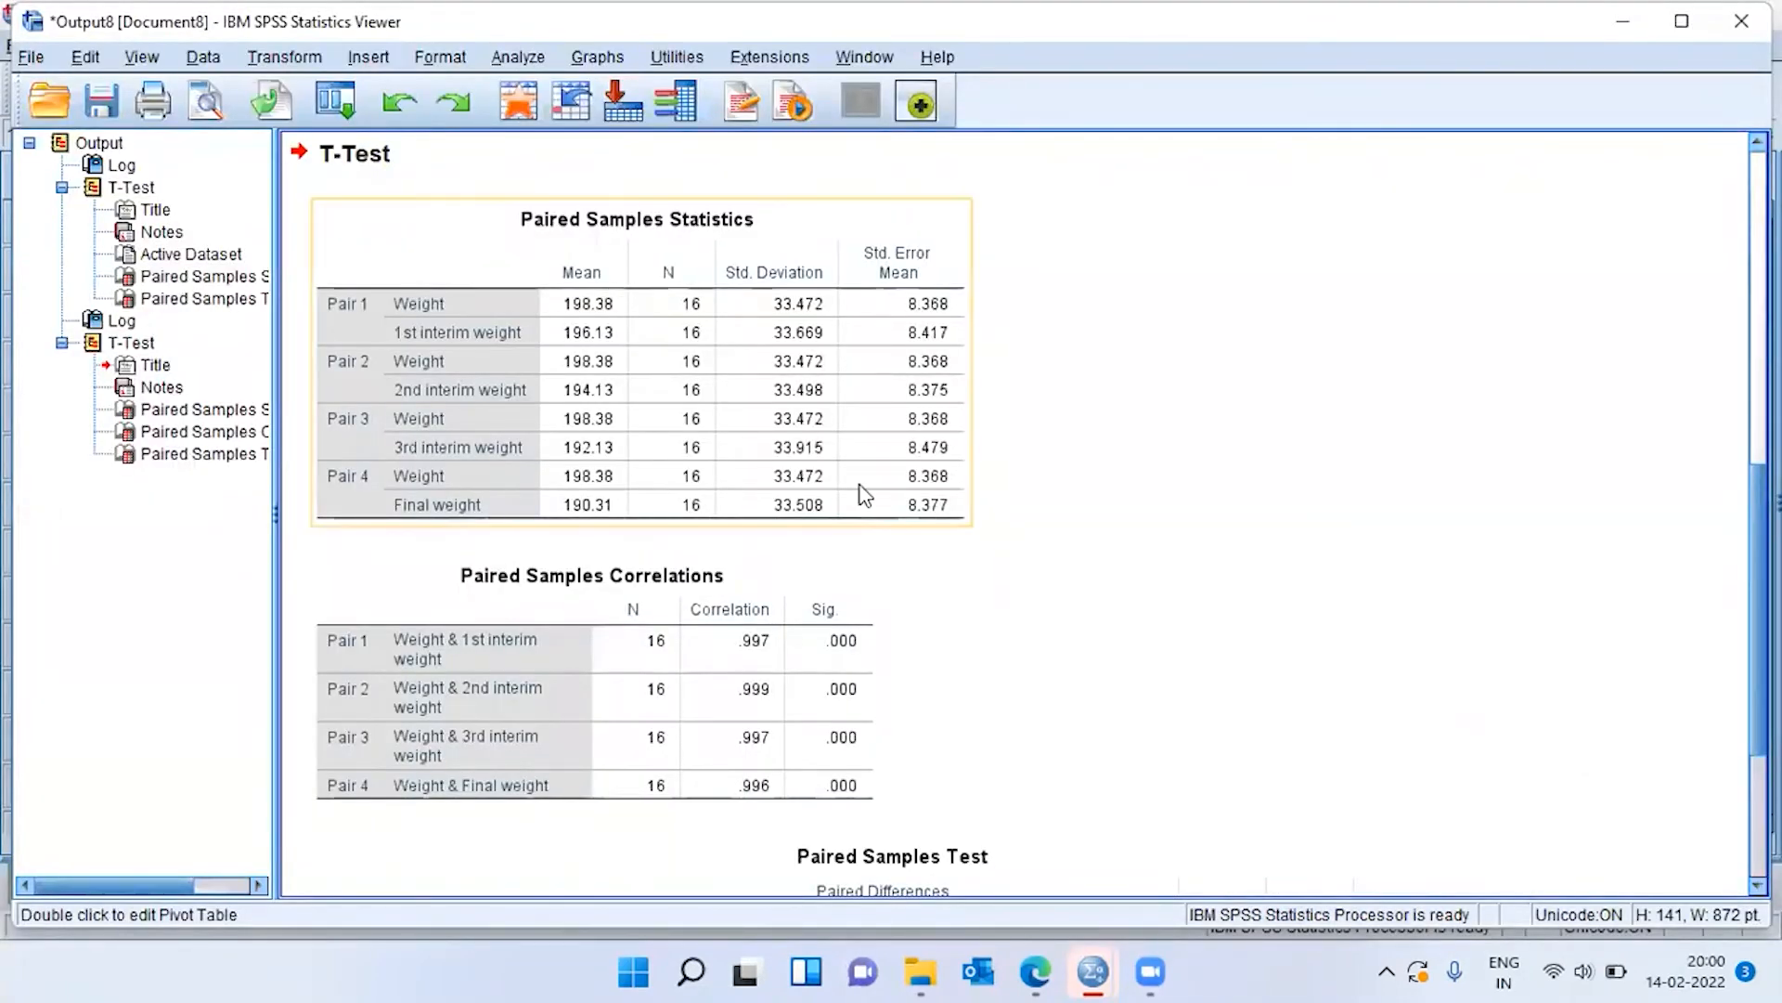
Compare the mean starting weight with the mean interim and final weights of each pair in the new Paired Samples Statistics table.
click(702, 524)
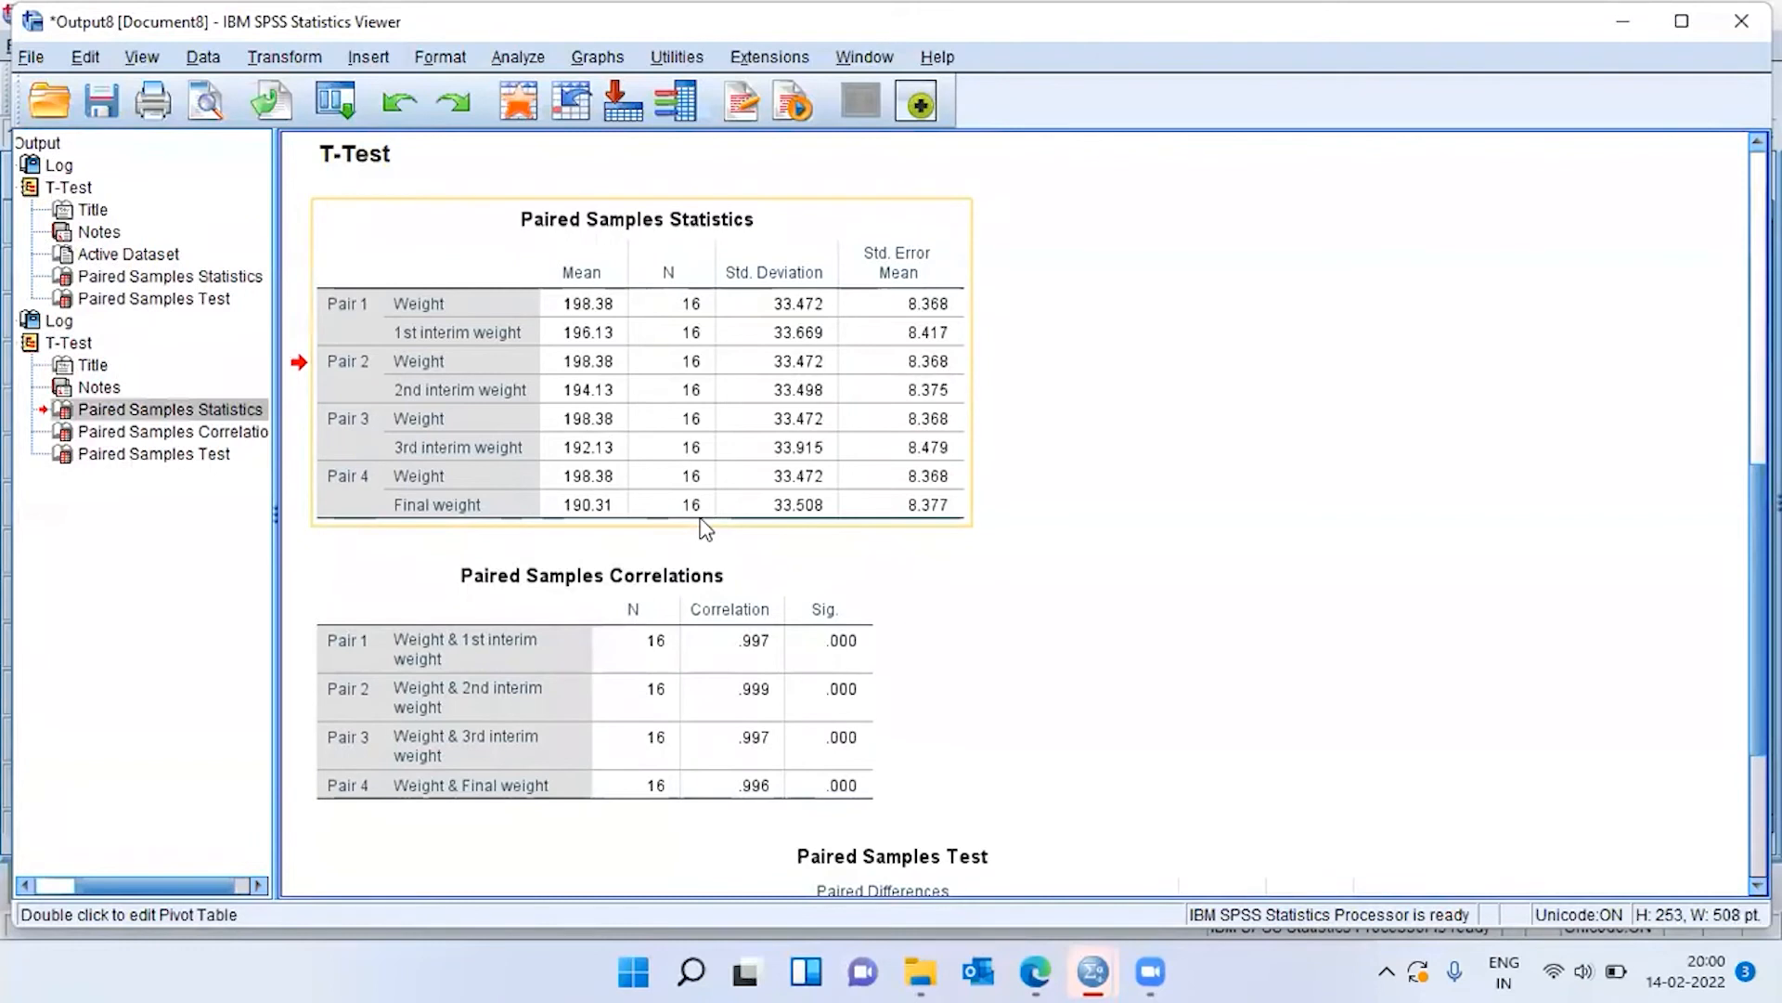
click(593, 341)
click(587, 371)
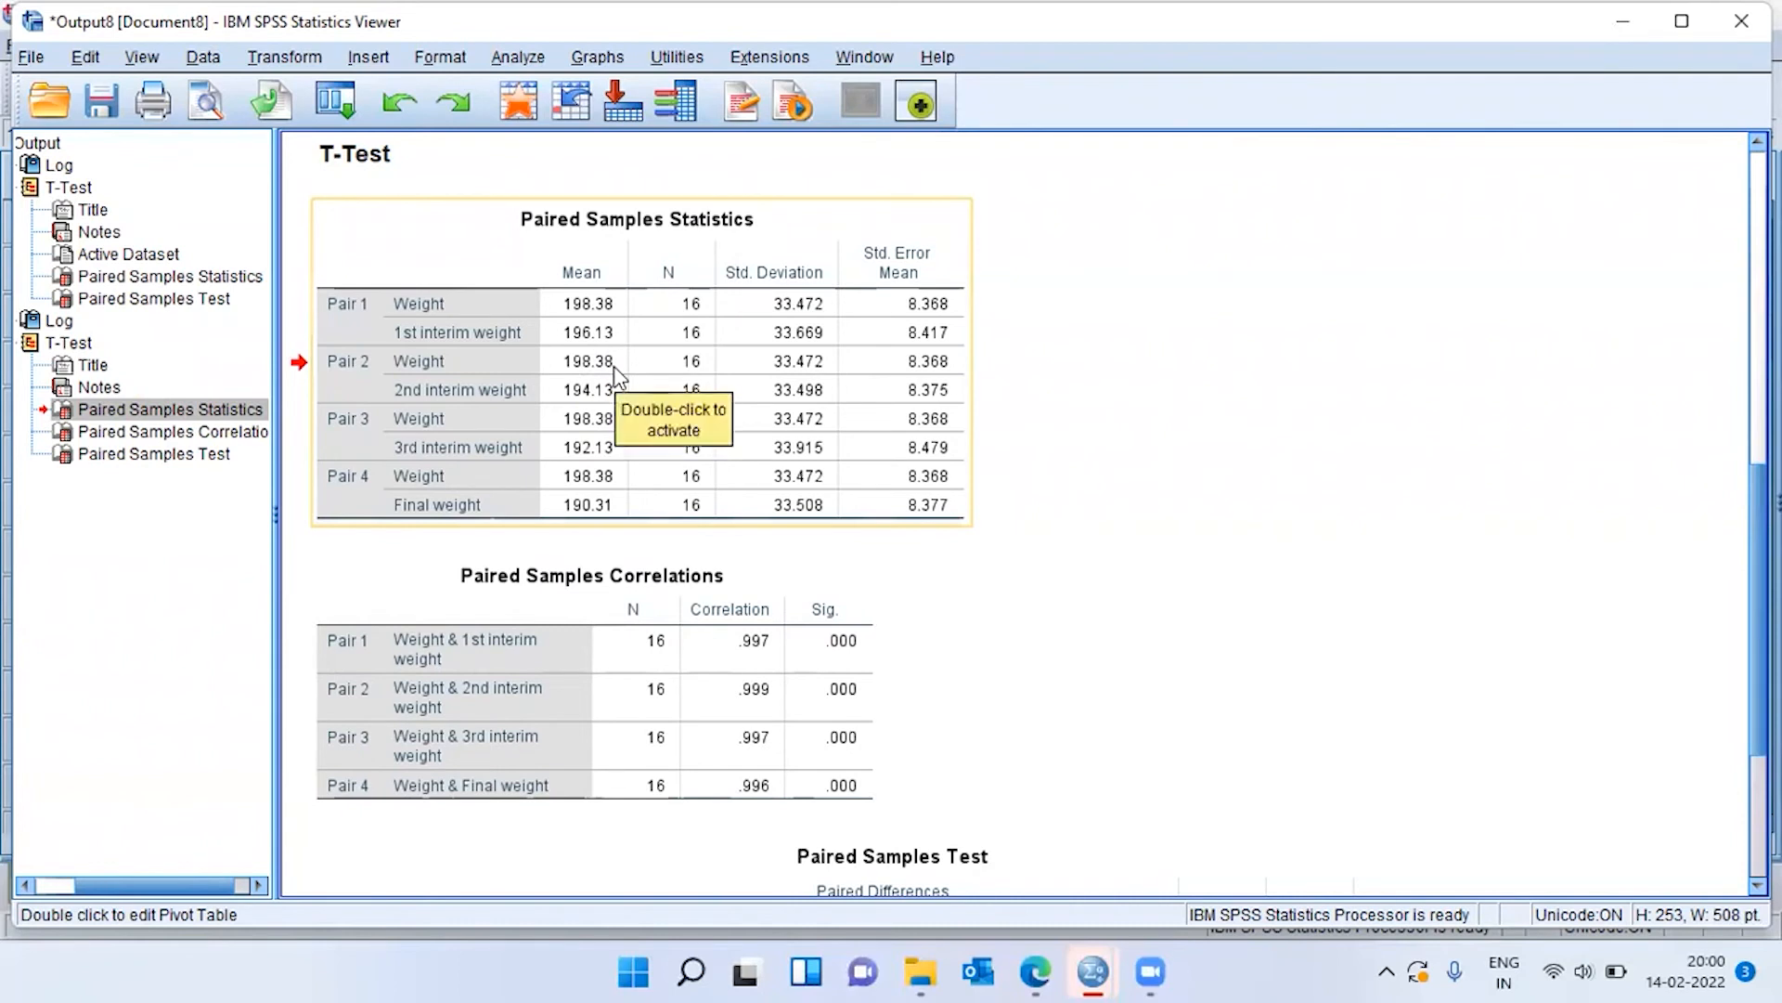
click(587, 399)
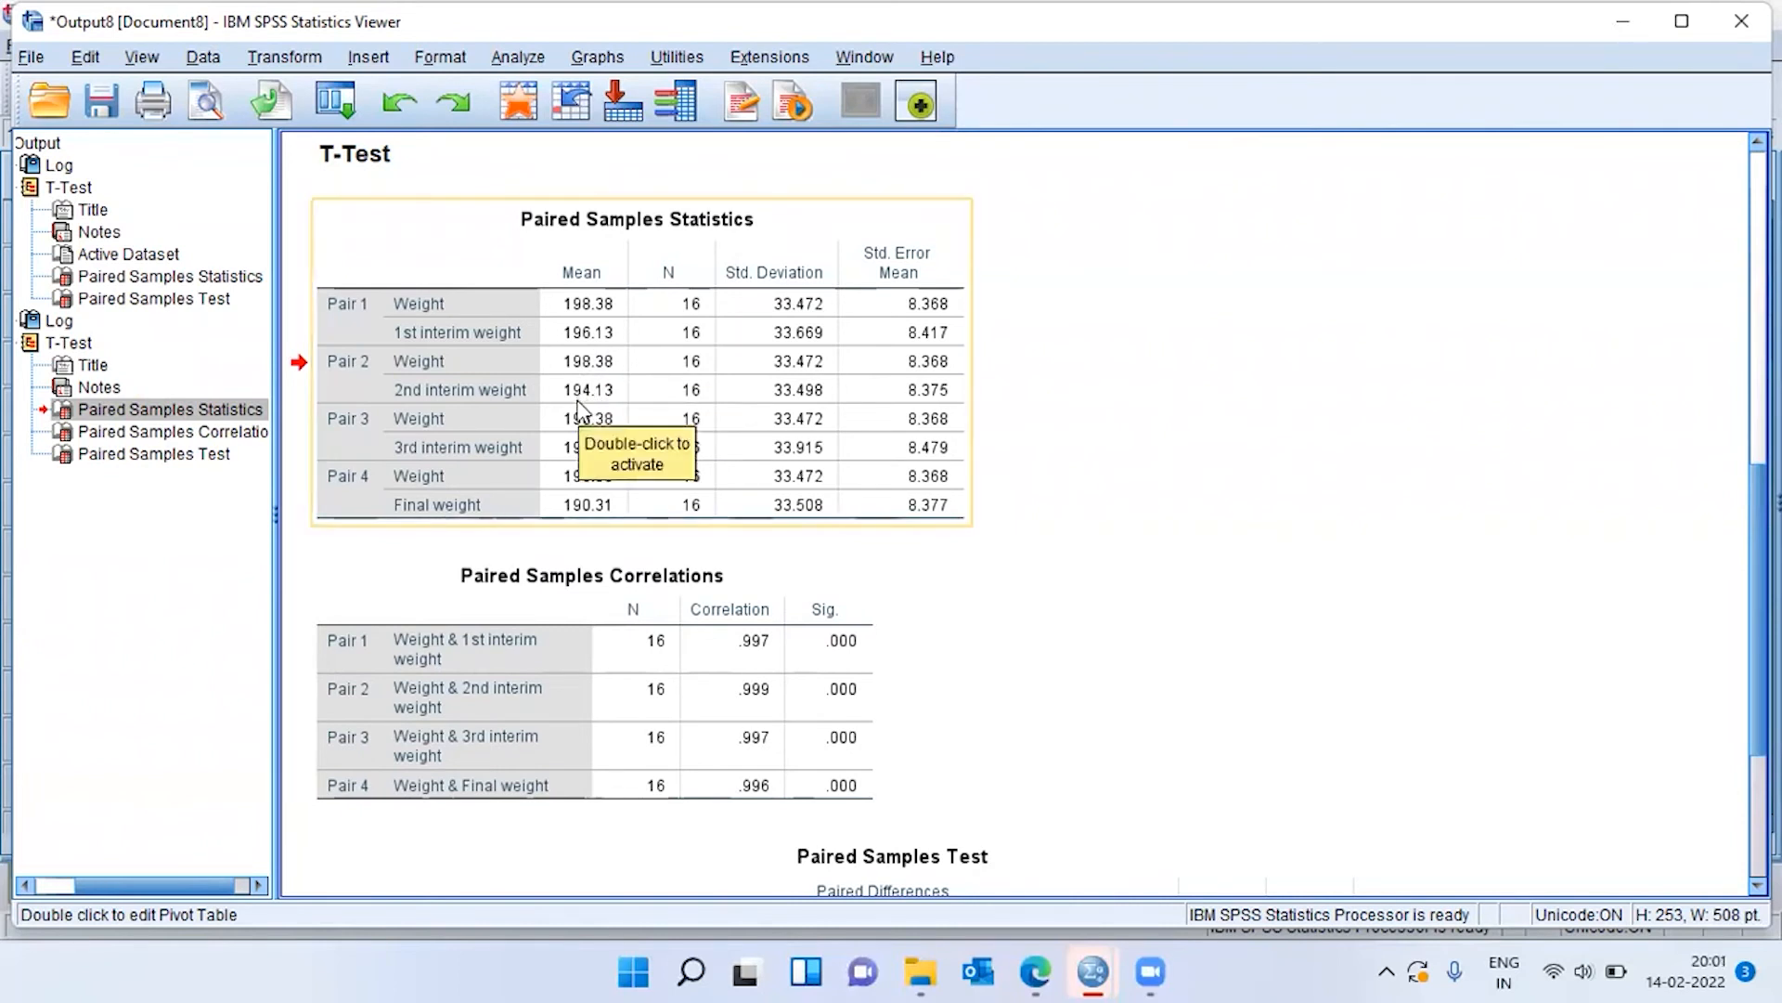
click(578, 402)
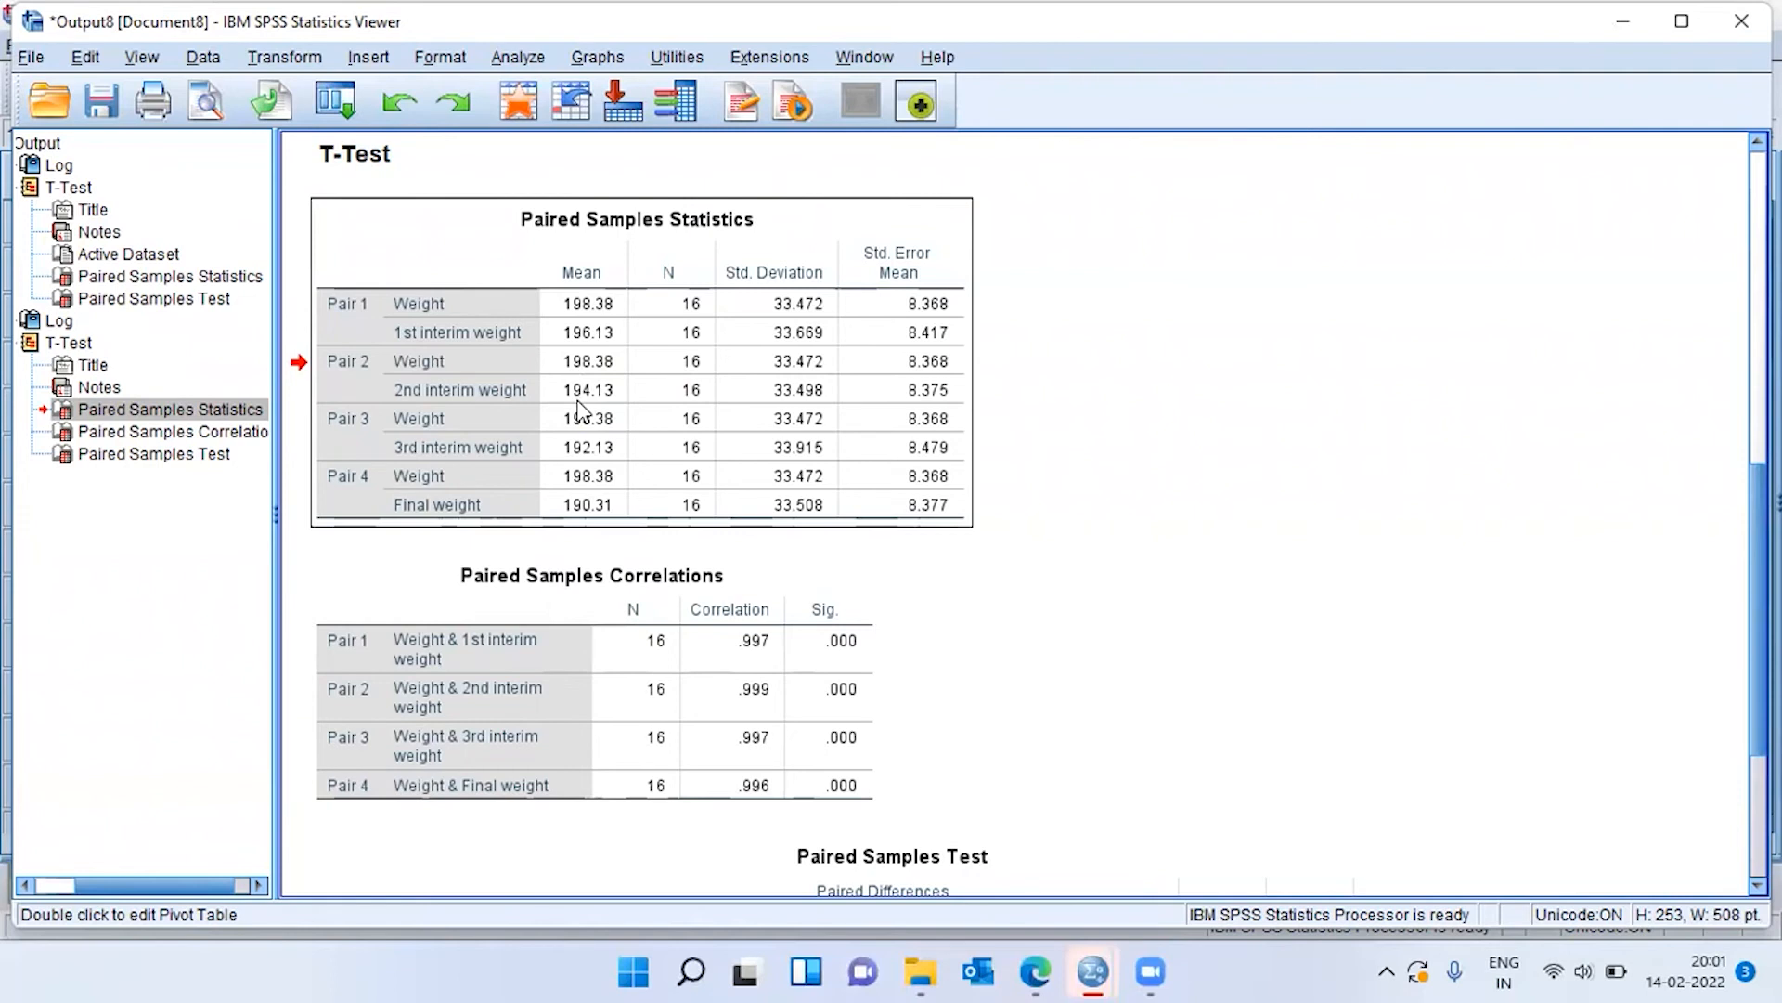
click(578, 408)
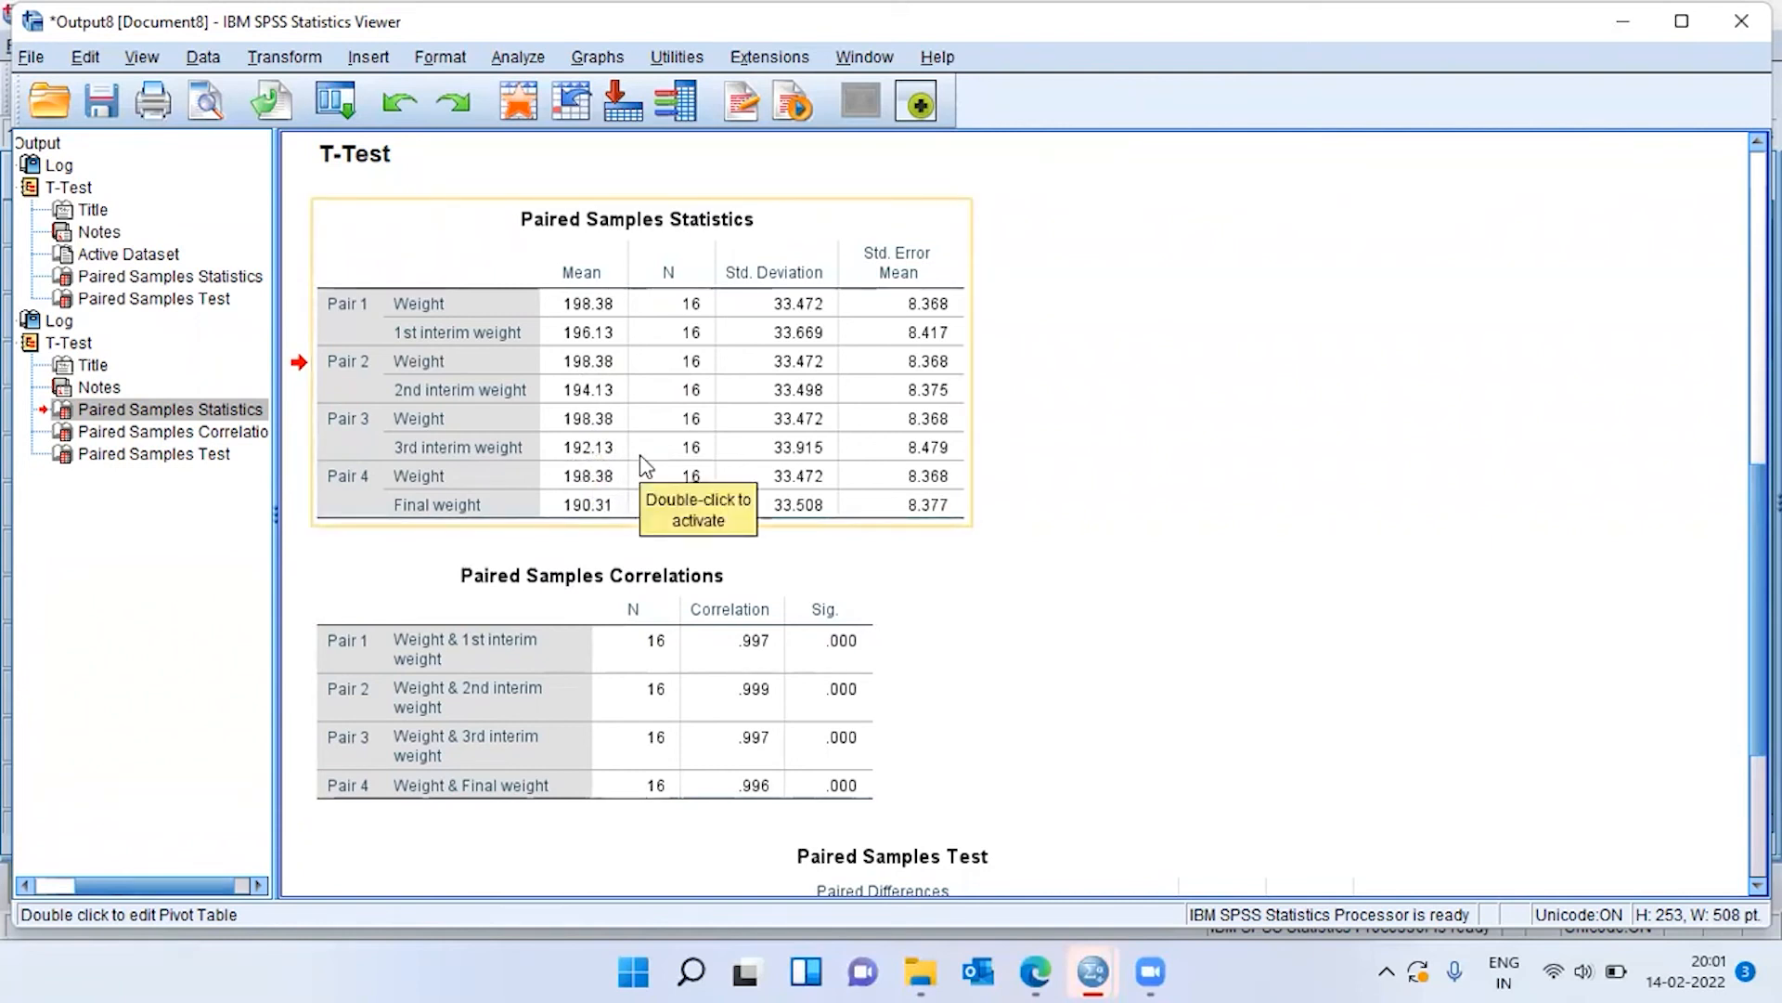
double_click(640, 456)
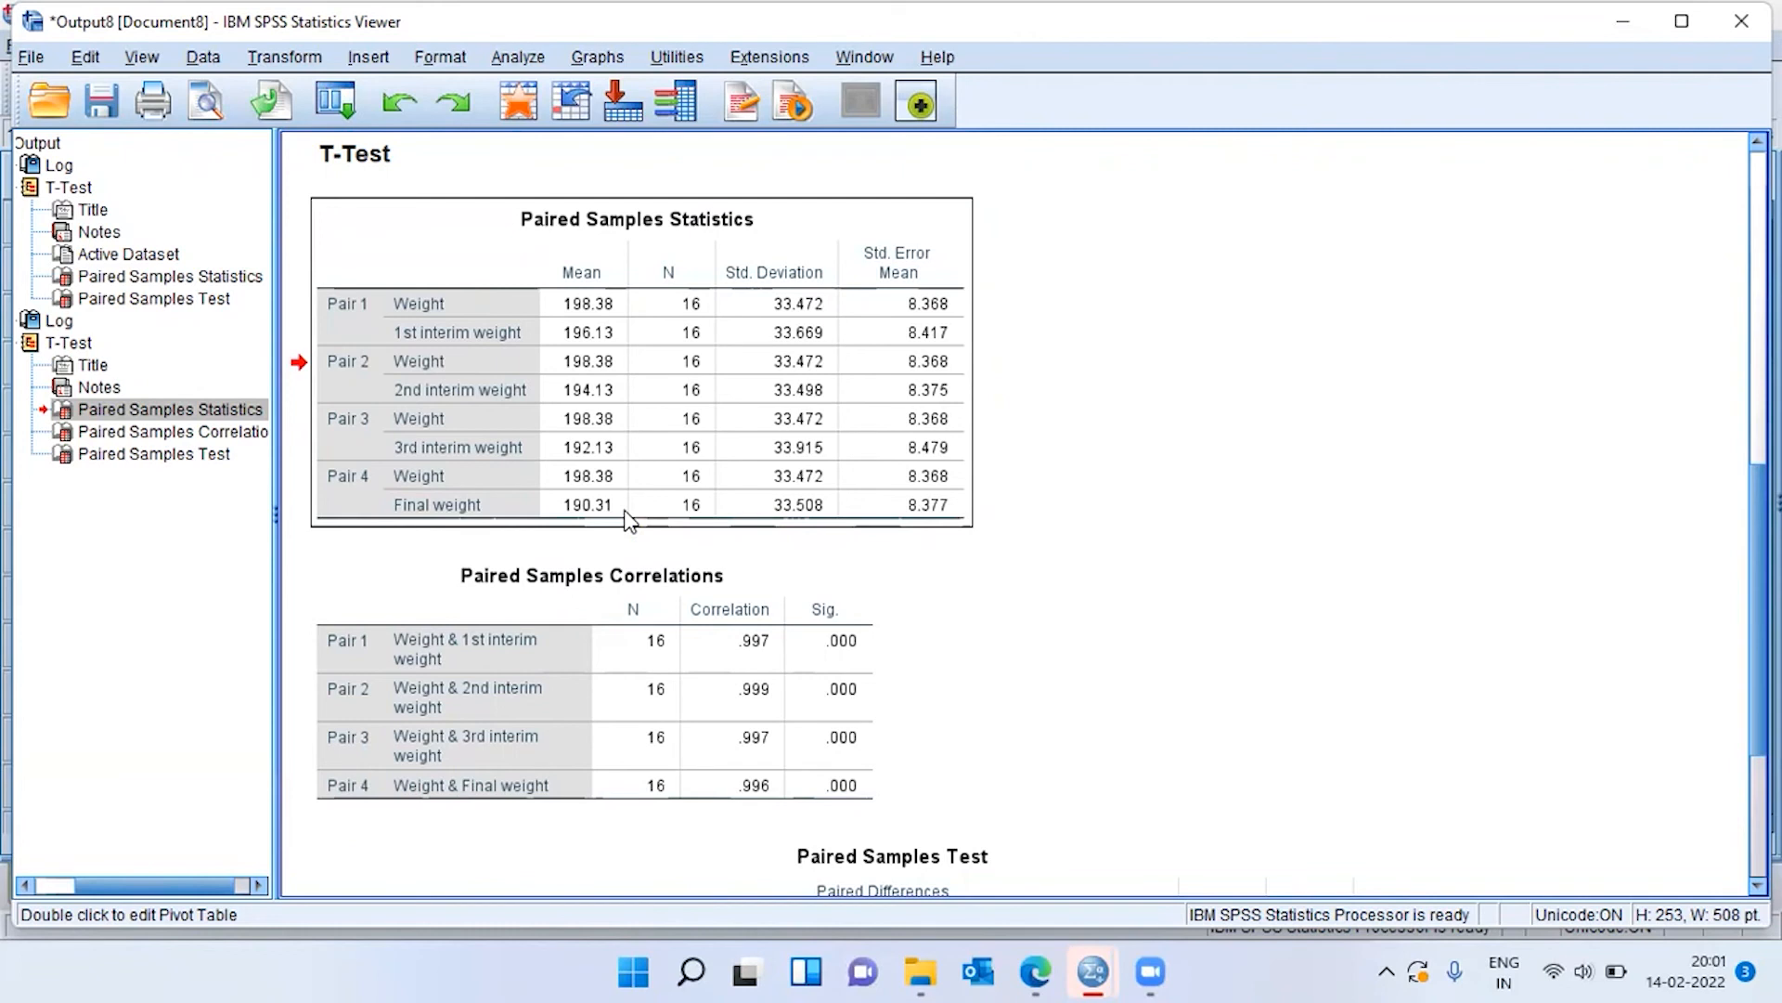
Delete the Paired Samples Correlations table from the four-pair T-Test output.
click(627, 659)
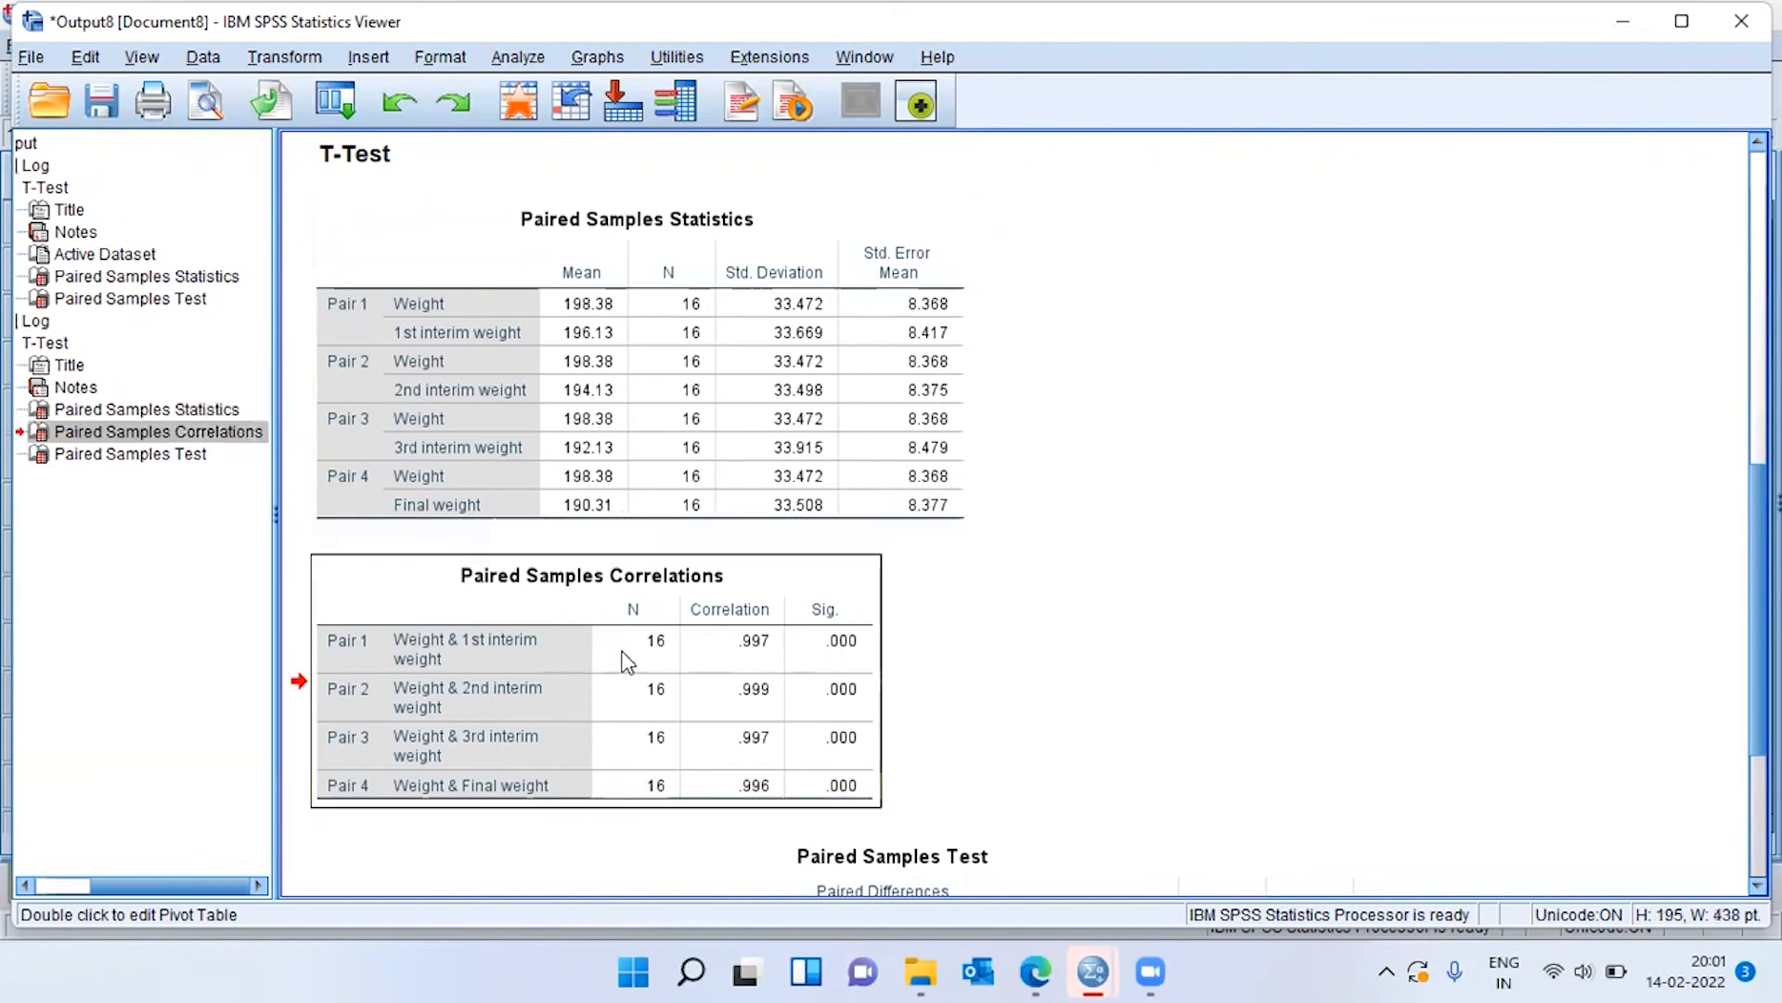
key(Delete)
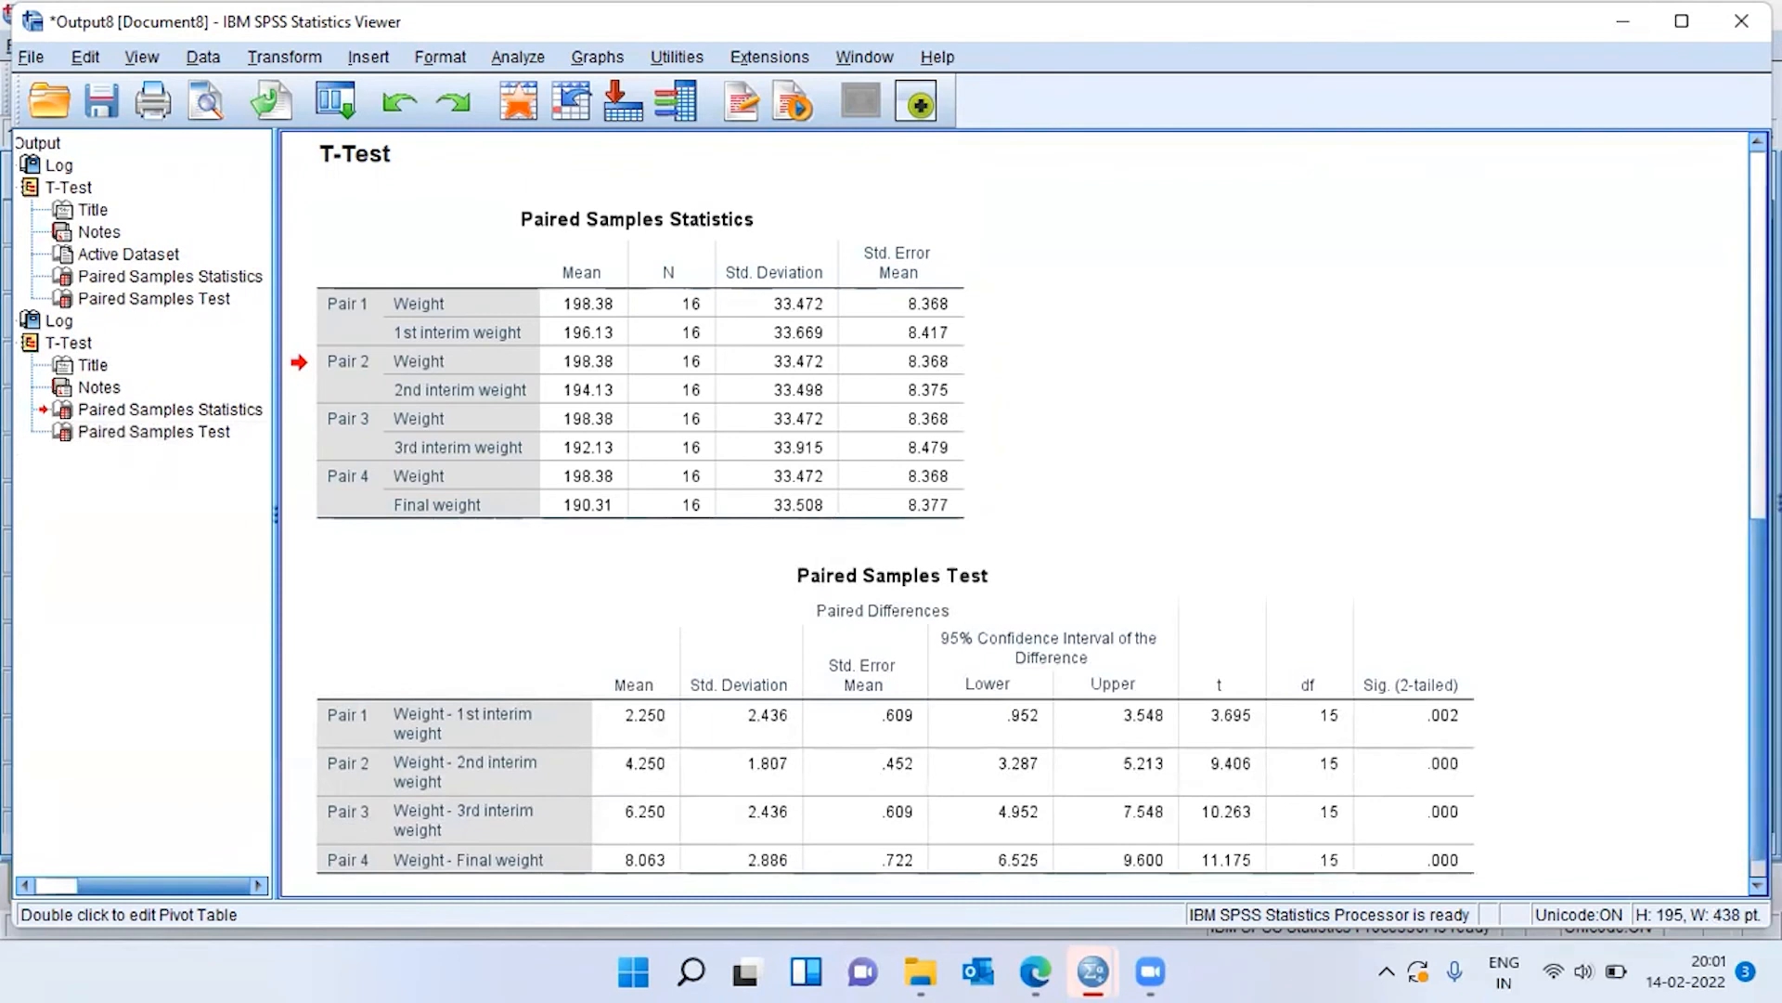
scroll(1021, 510, down, 1)
click(859, 613)
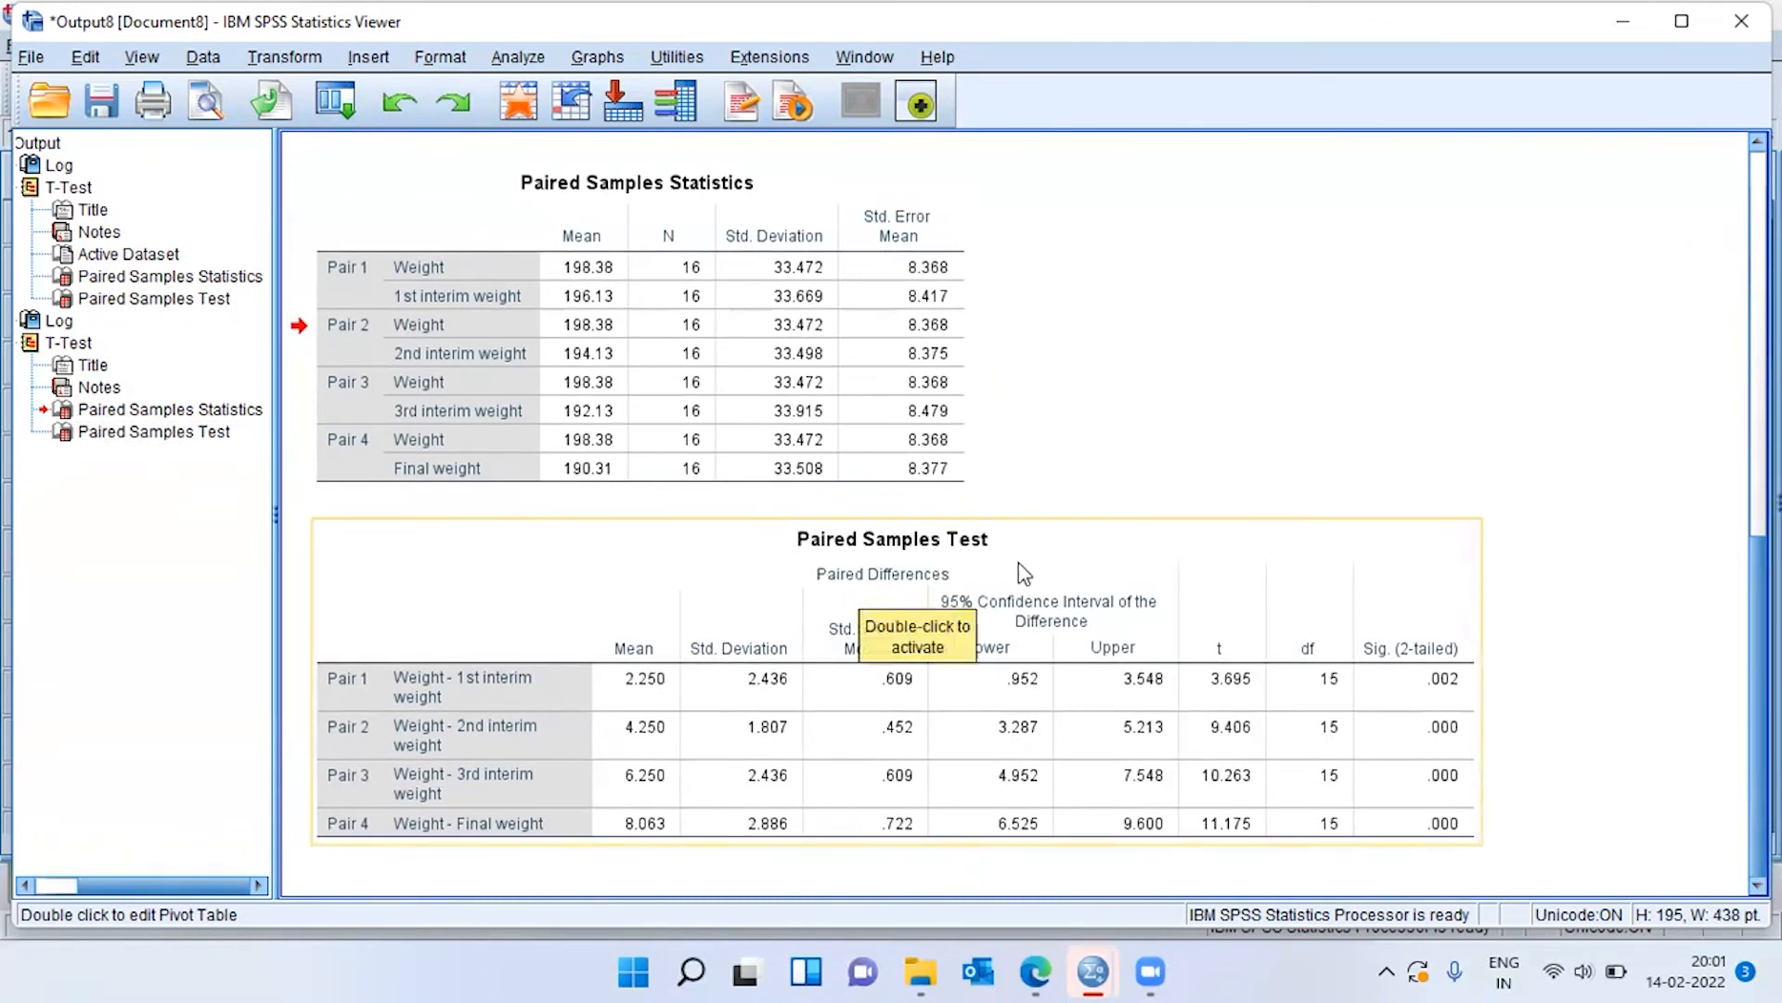
Examine the mean difference and two-tailed significance of each of the four weight pairs in the new Paired Samples Test table.
click(642, 700)
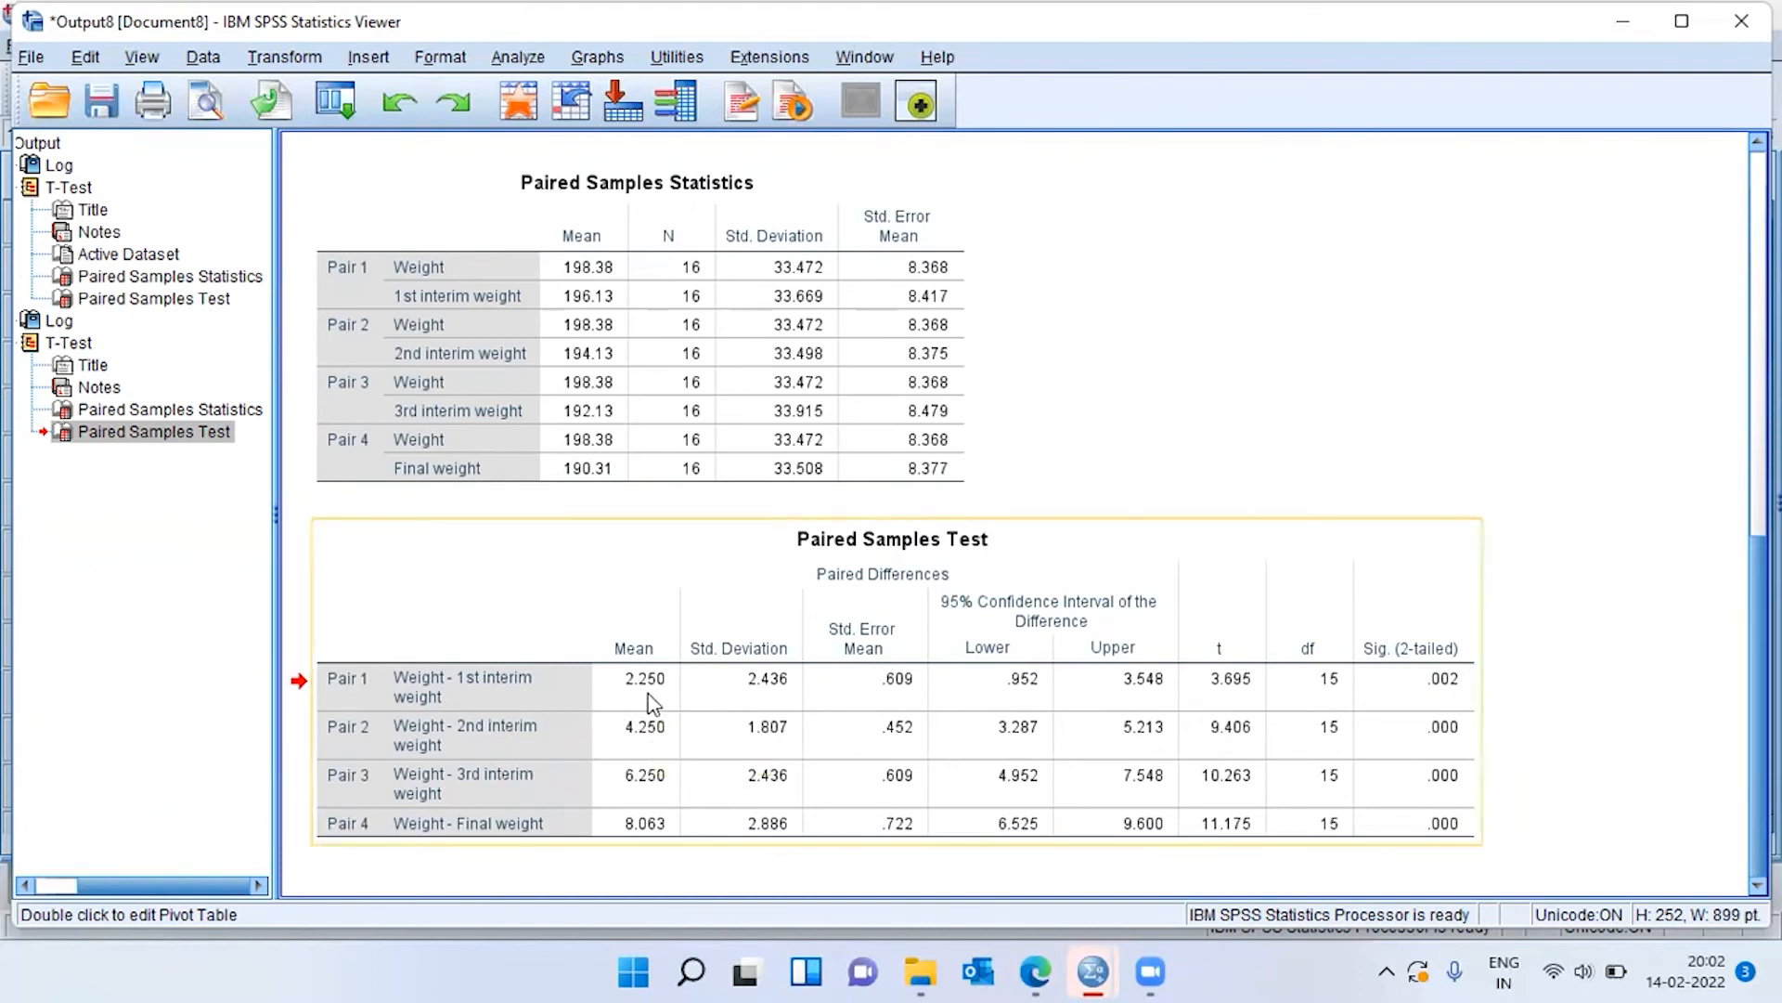
click(1437, 687)
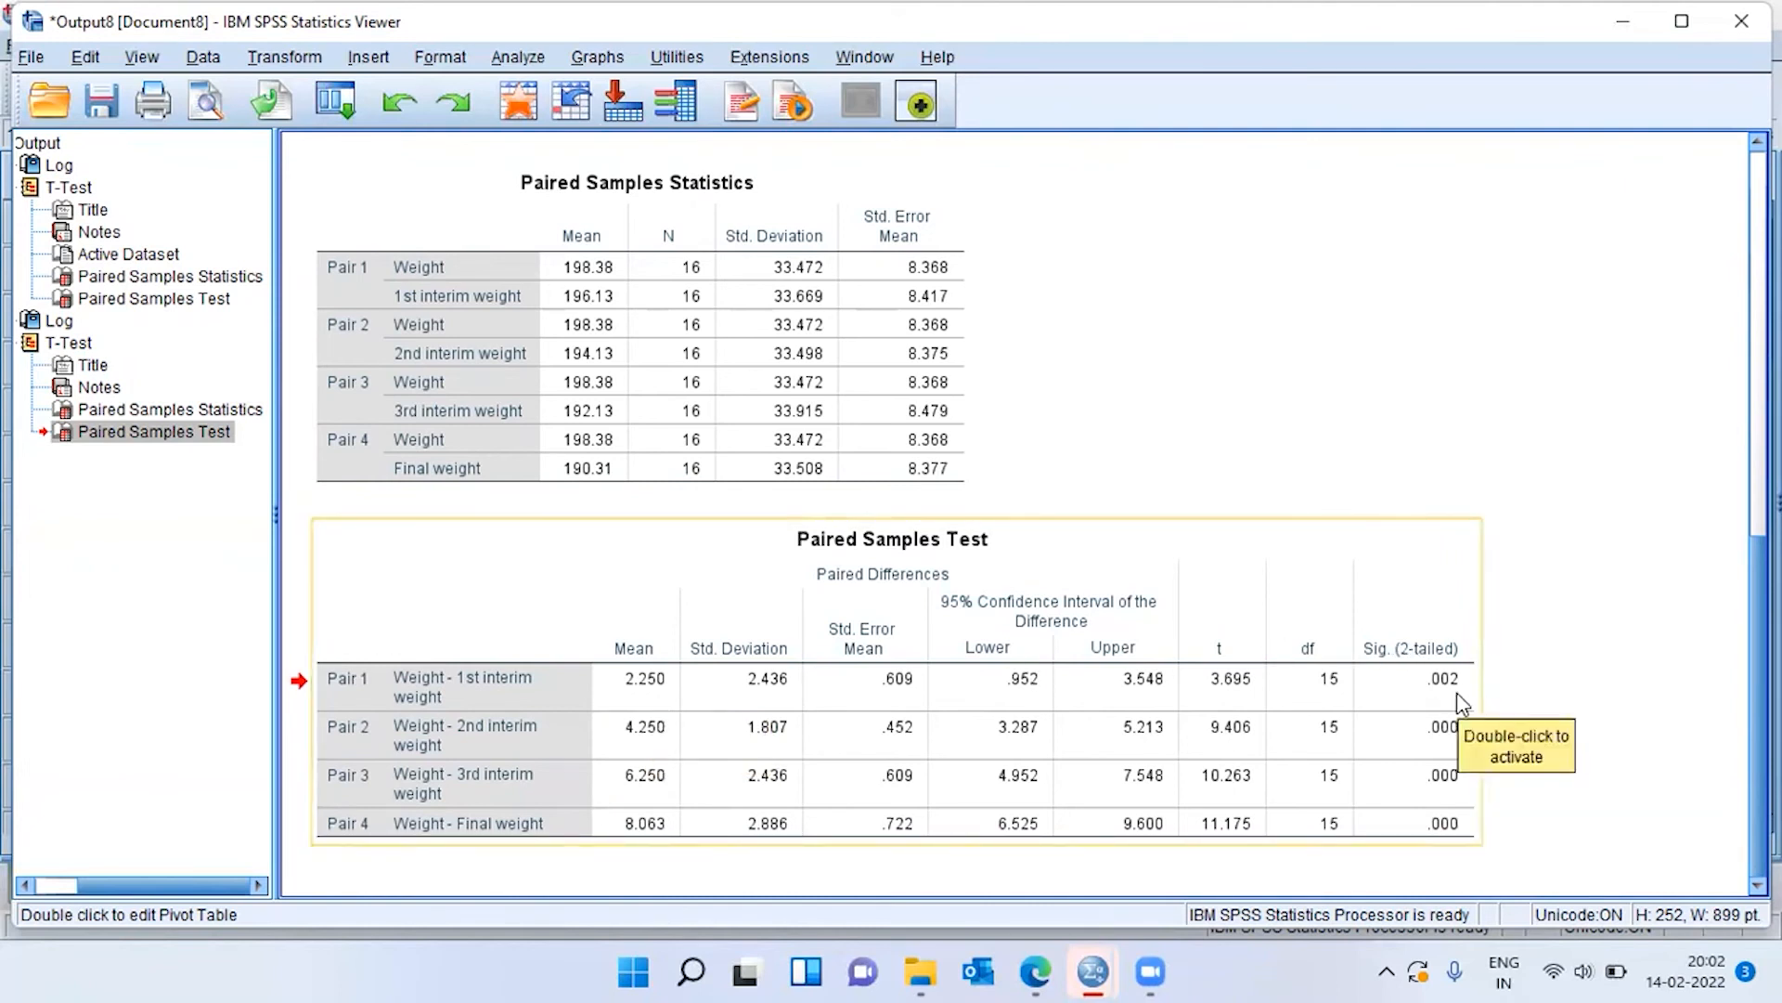
click(1458, 694)
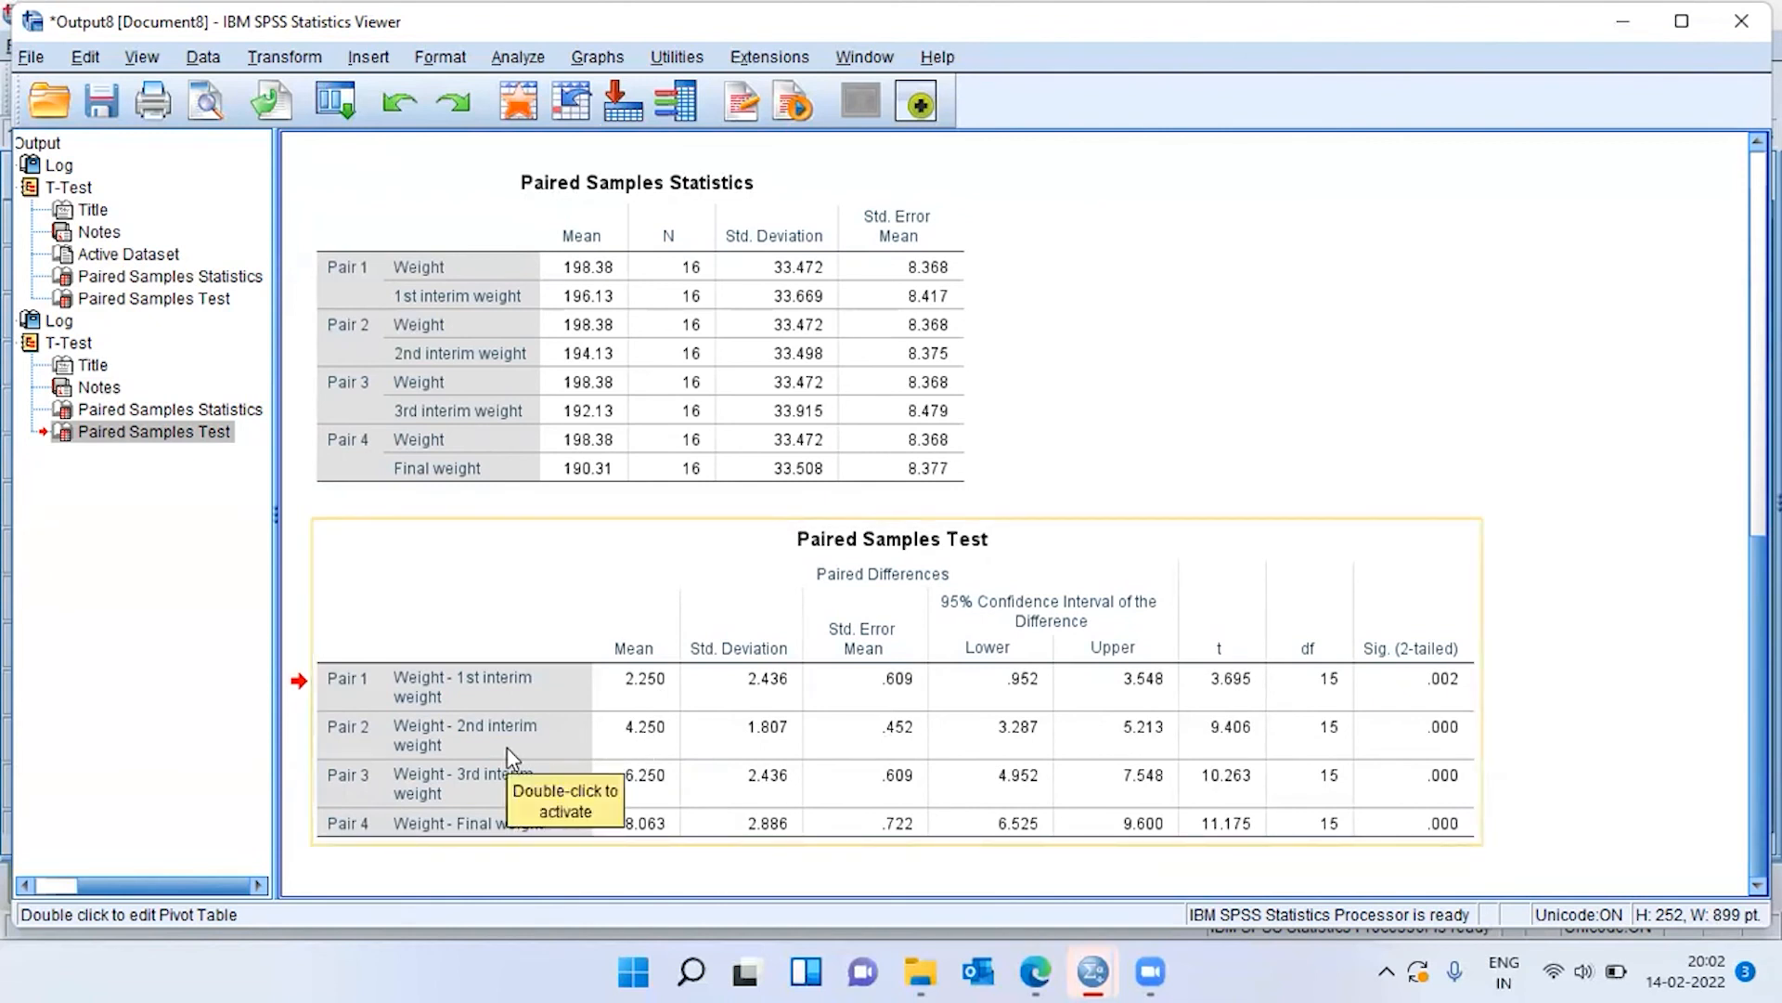
click(637, 752)
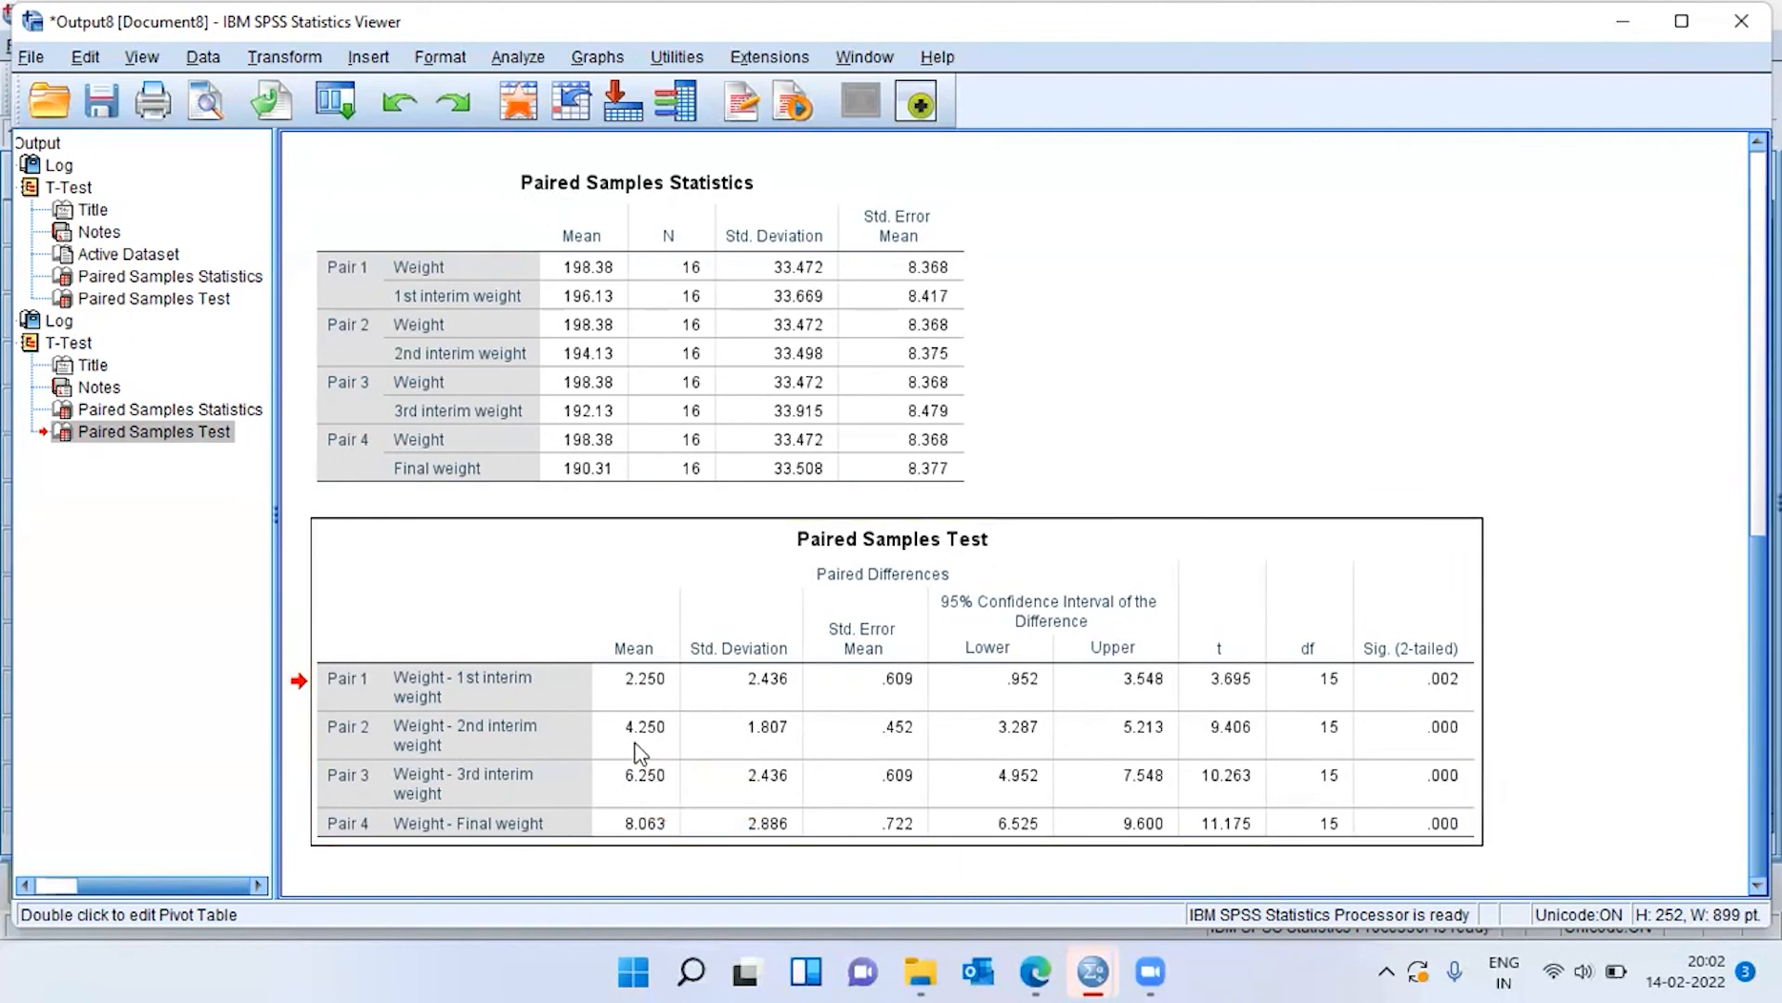
click(1456, 747)
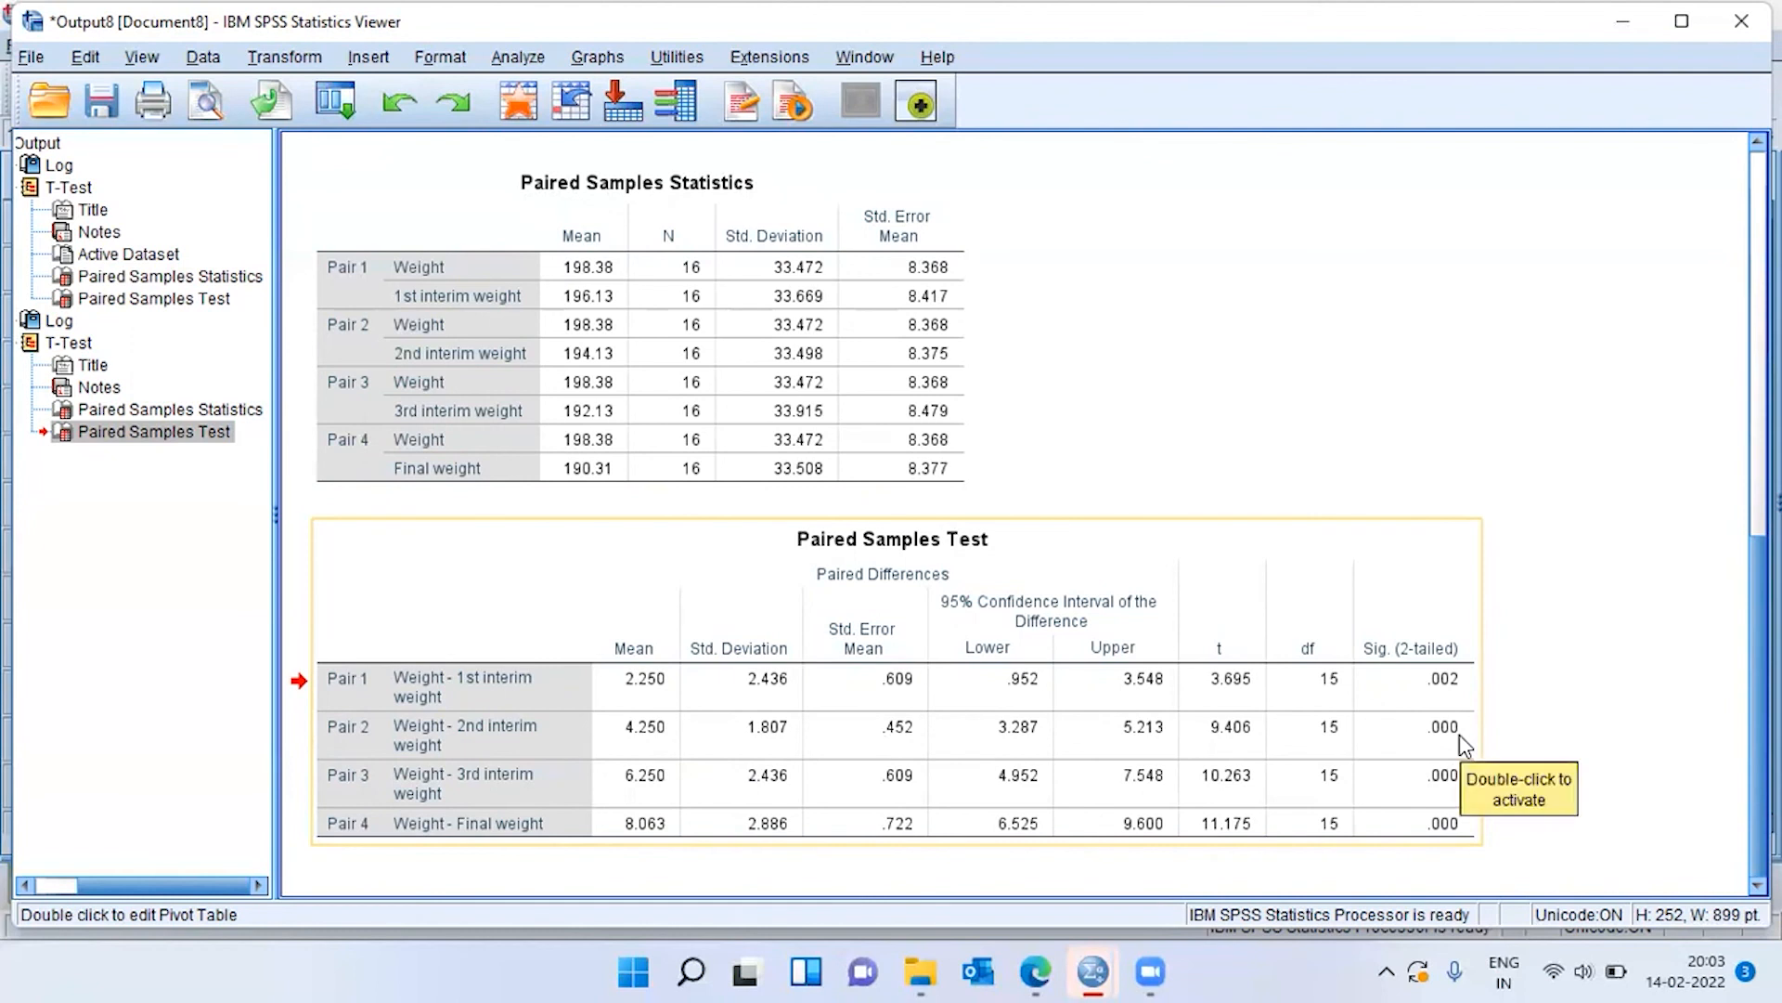
click(1461, 740)
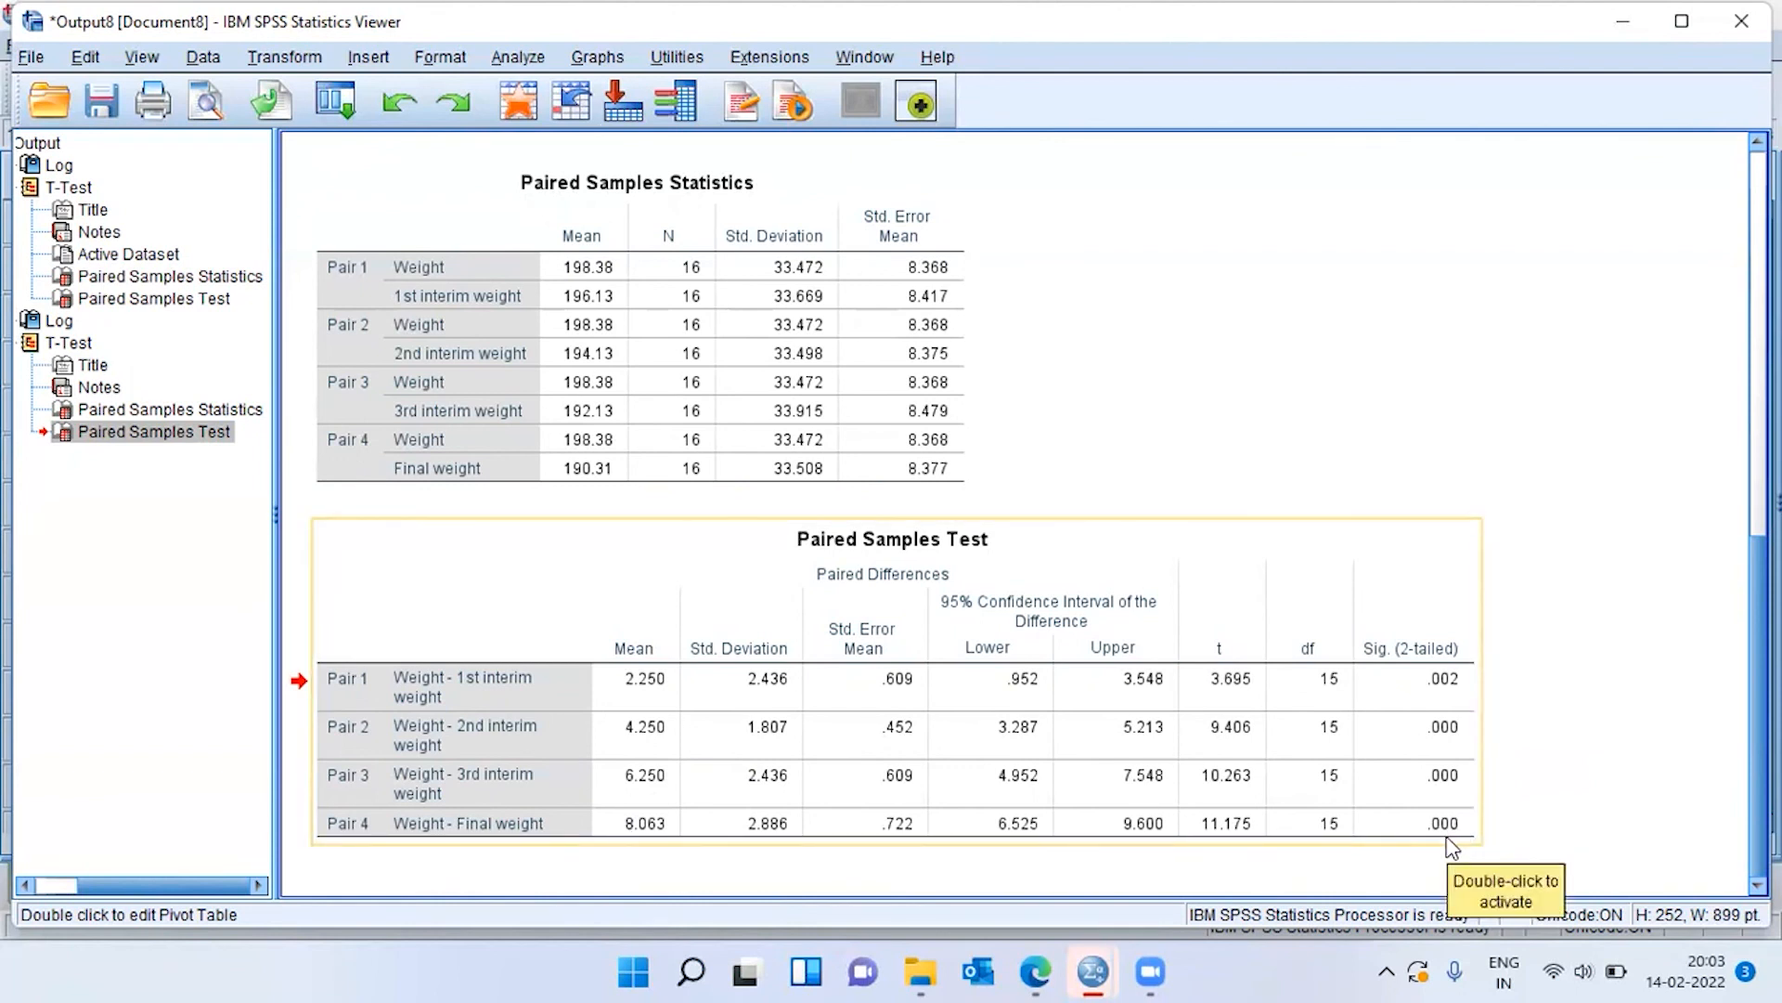
click(1535, 828)
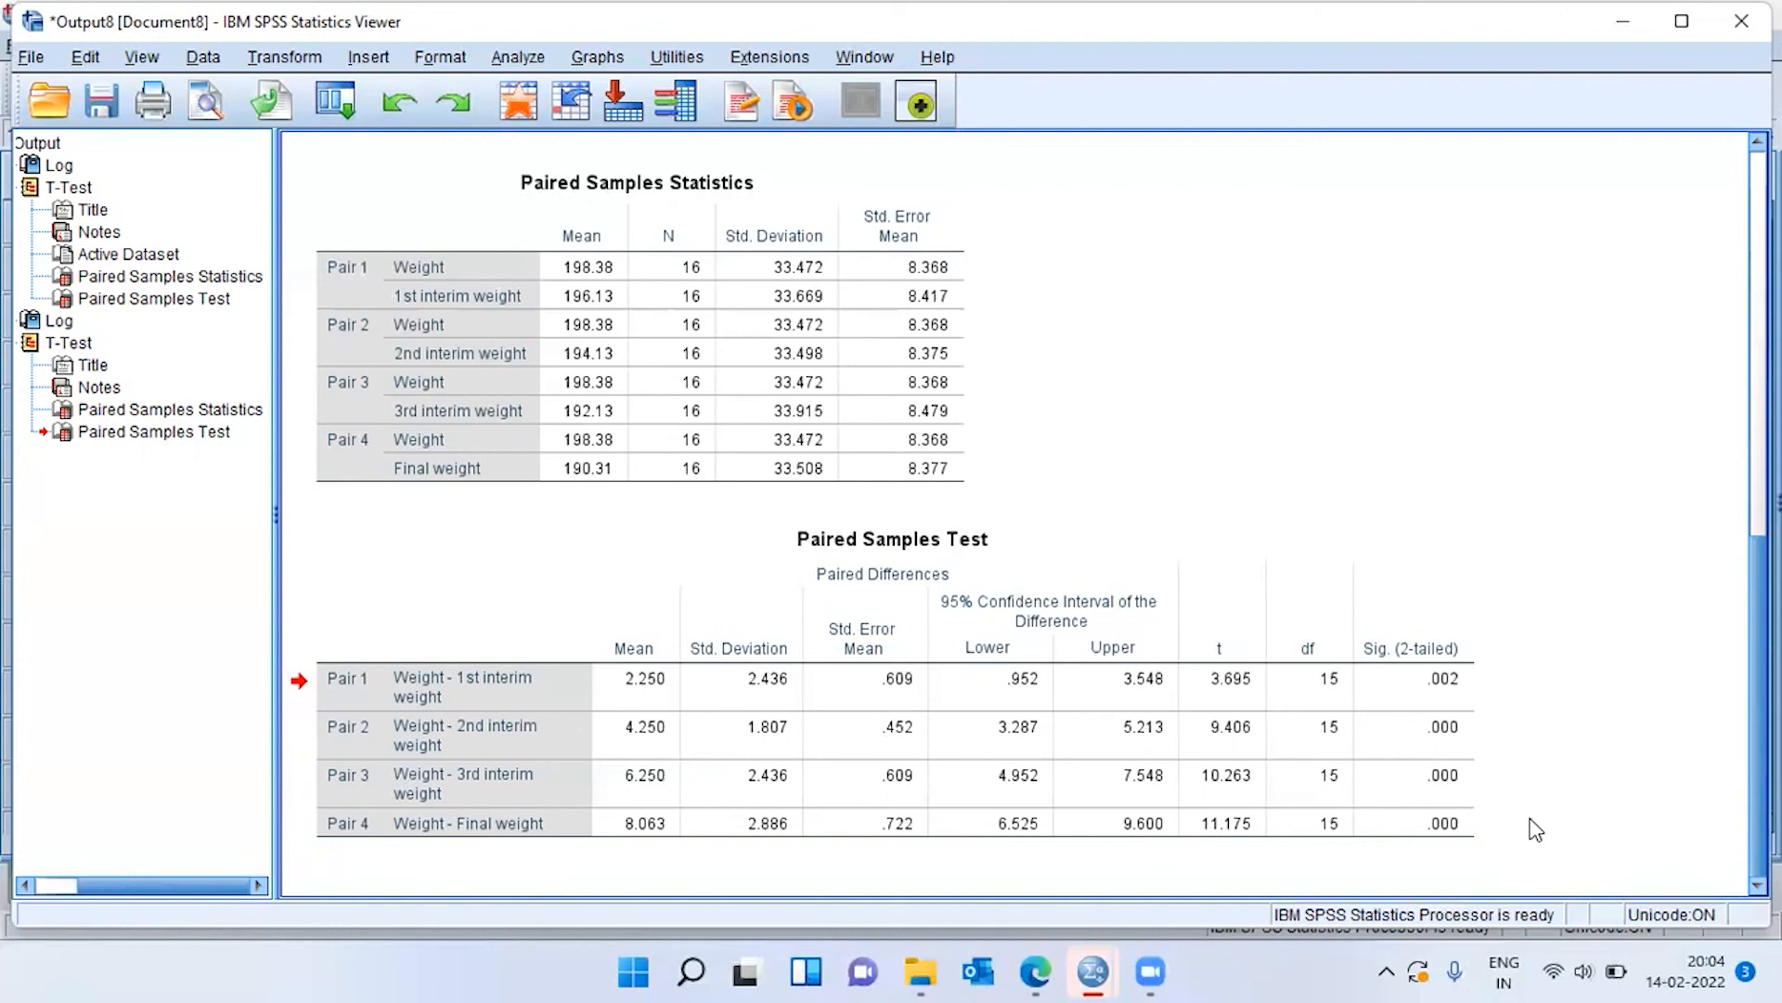
click(1180, 944)
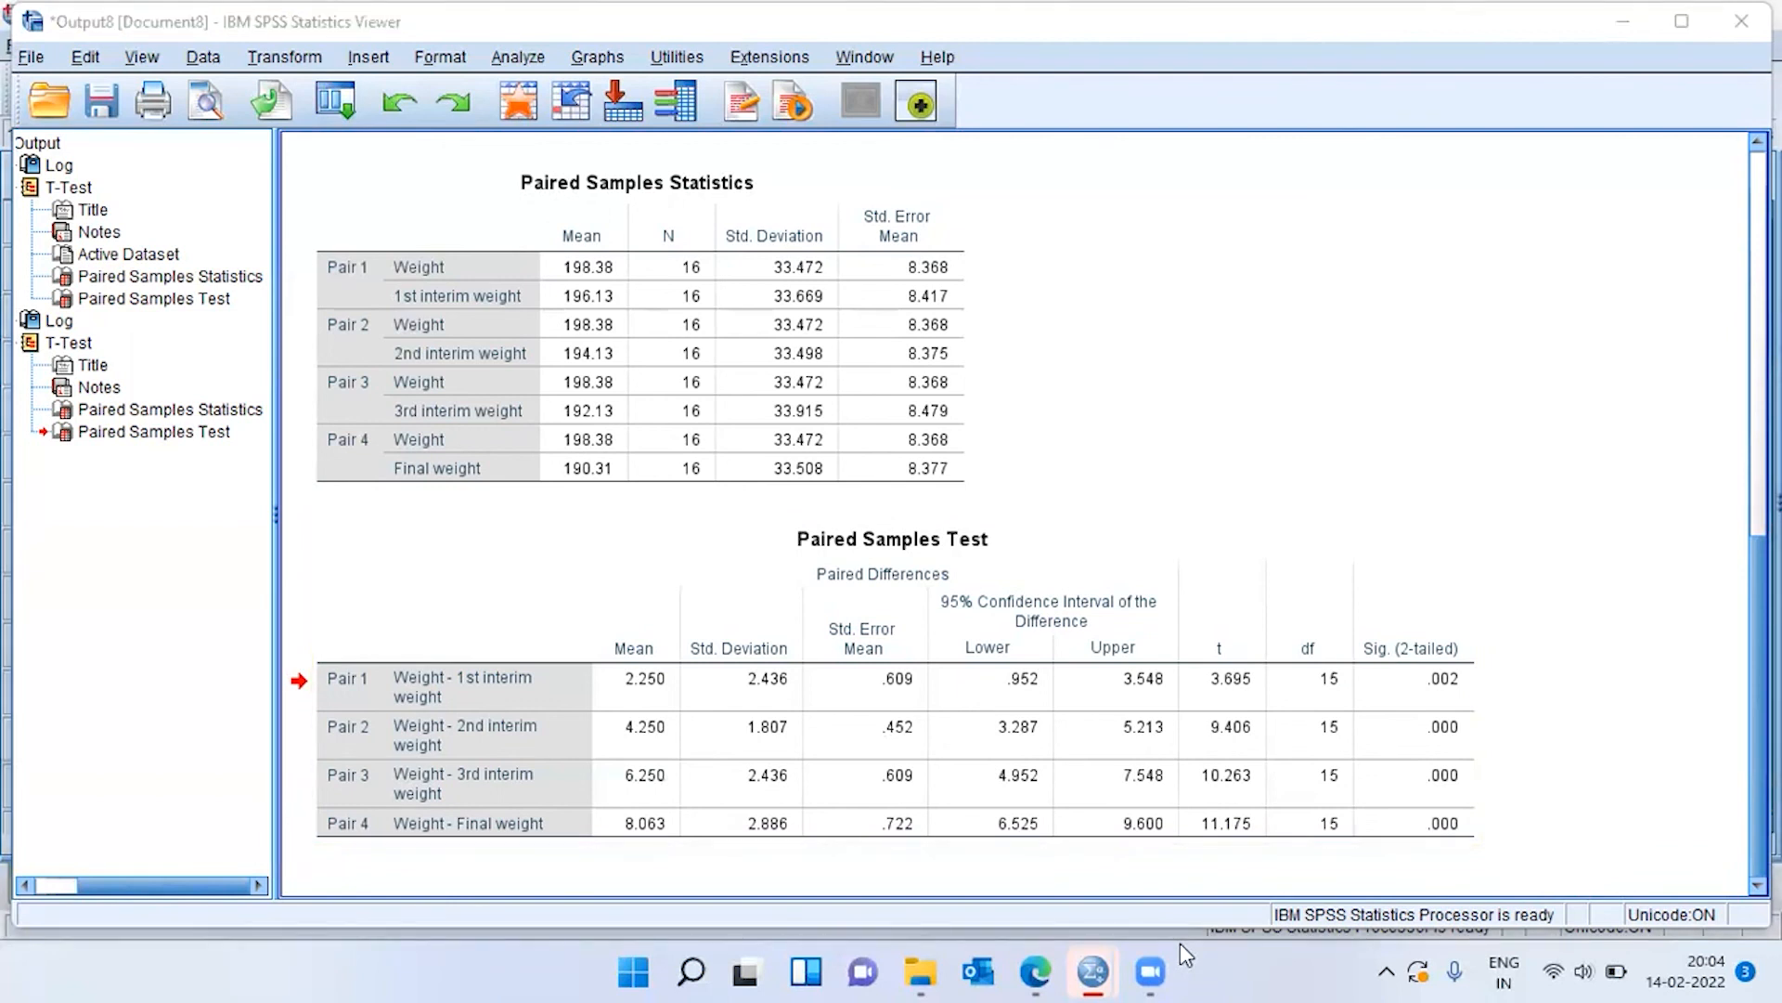